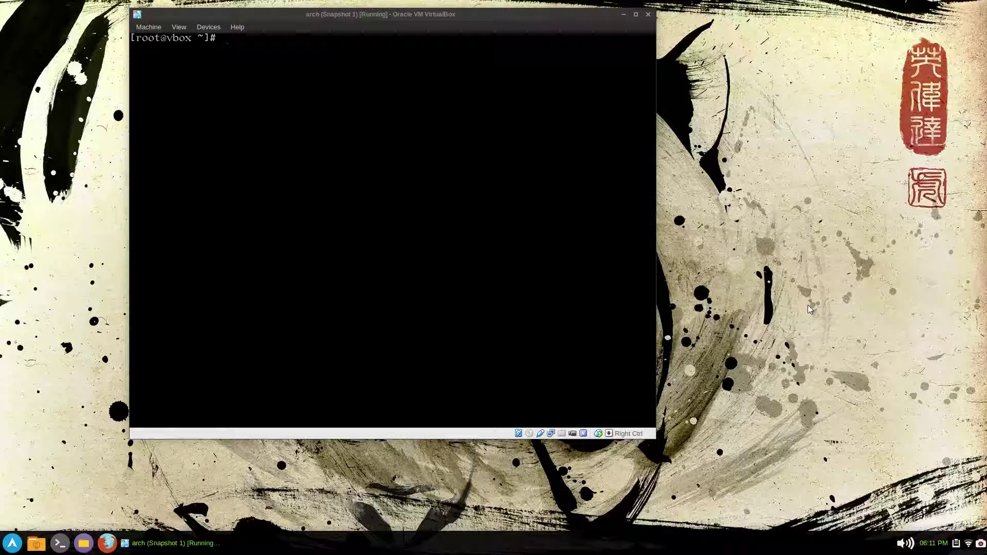
- Leave the root shell and log in as the regular user account
type("ex")
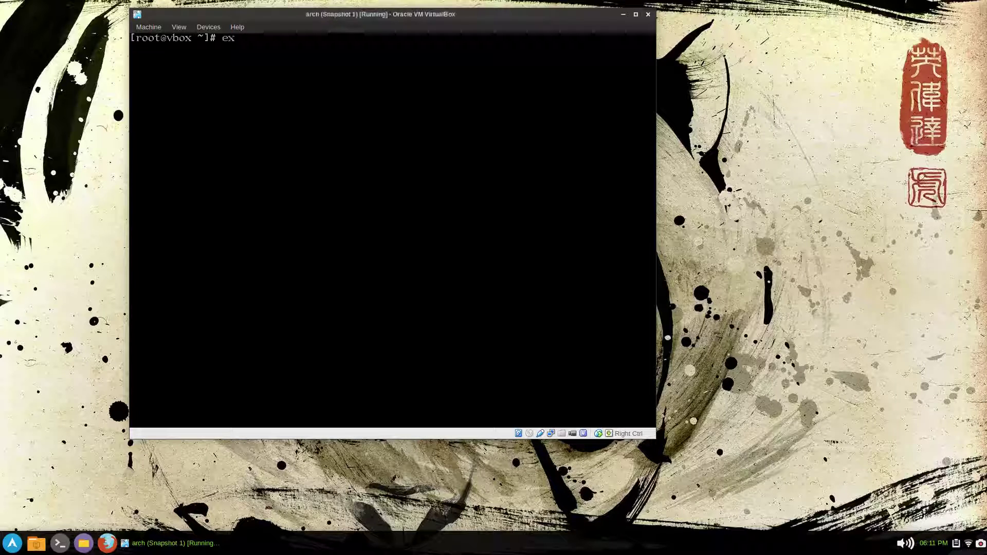
type("it")
key("Return")
type("midfi")
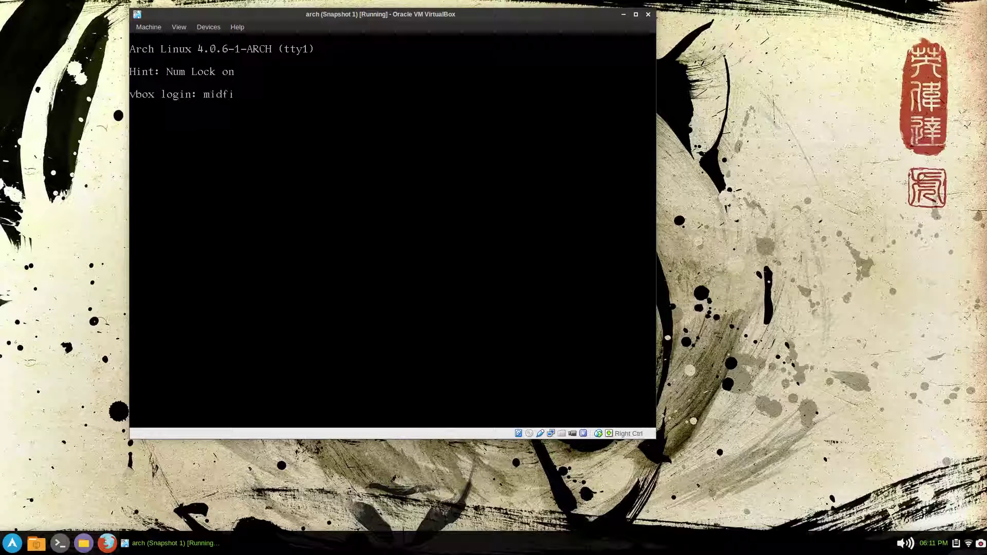
type("ngr")
key("Return")
key("Return")
- Sync the package databases with psync and check root disk space with df -h /
type("psync")
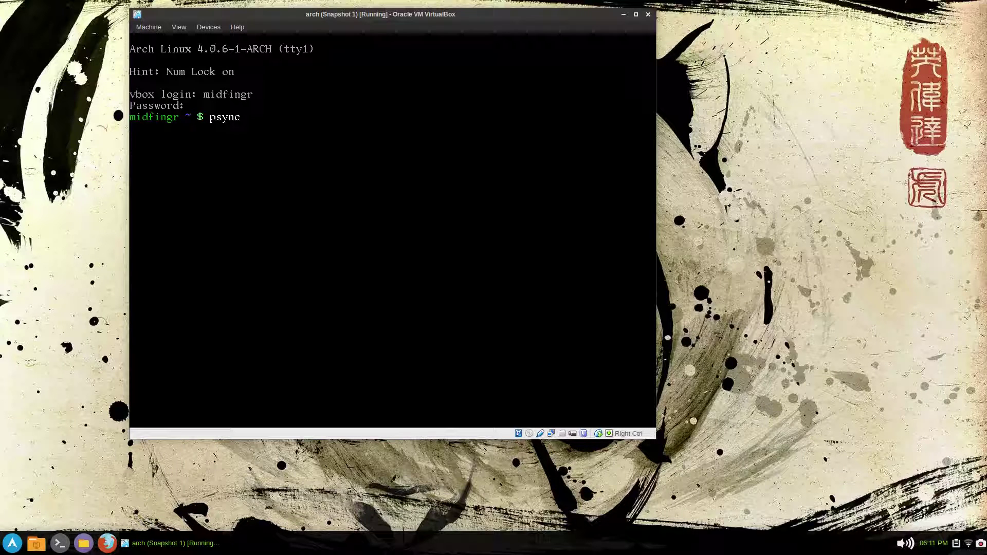
key("Return")
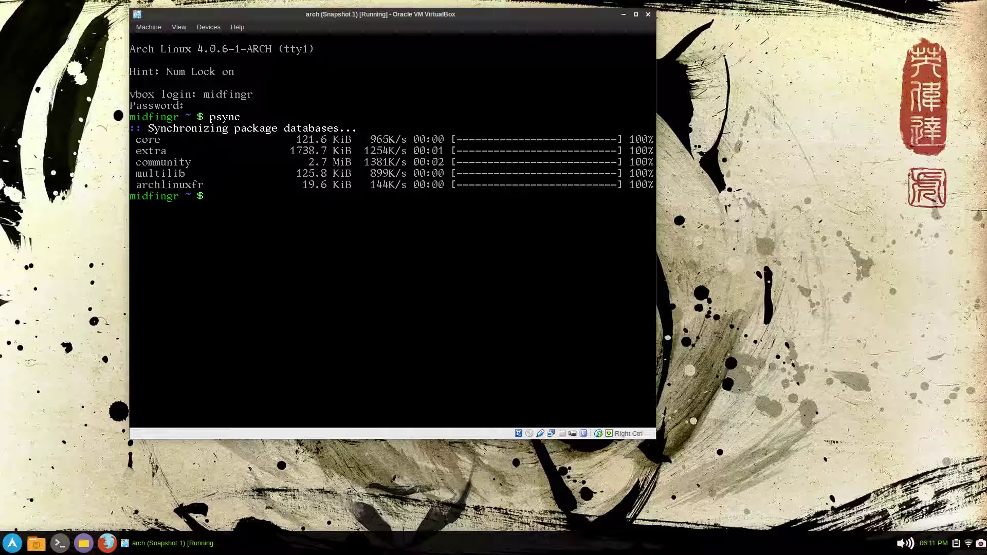
type("df -h /")
key("Return")
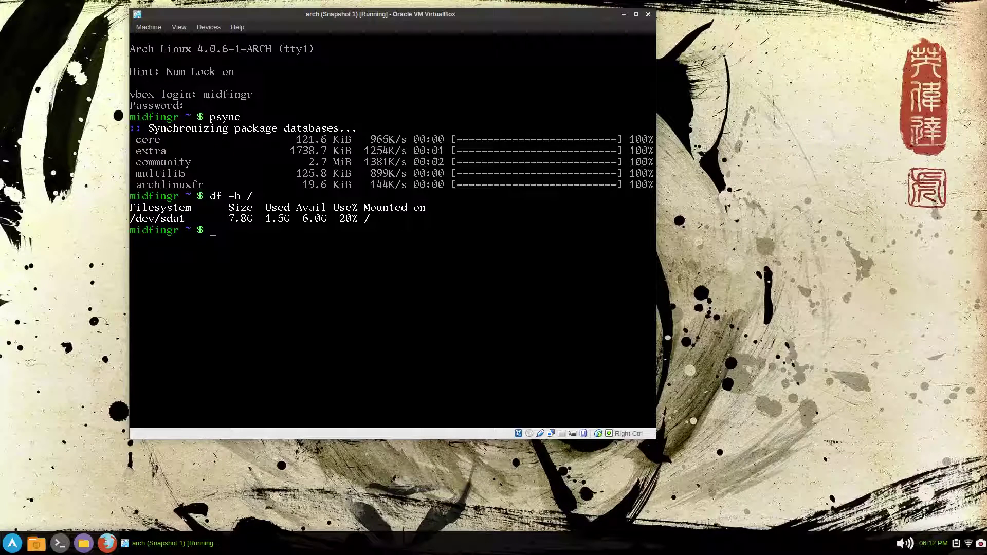
type("pac")
- Install all 17 lxde group members (65 packages) with pac lxde
type("lxde")
key("Return")
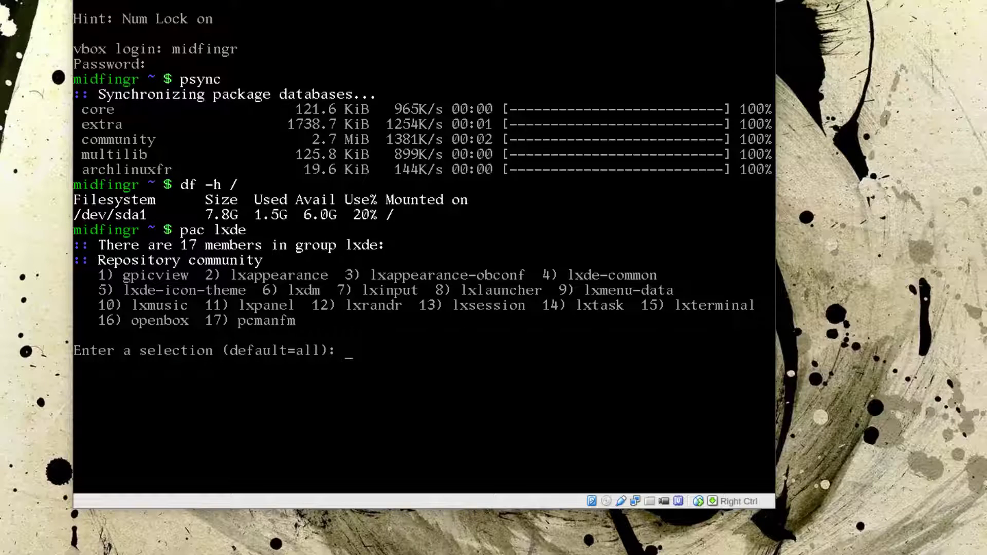
key("Return")
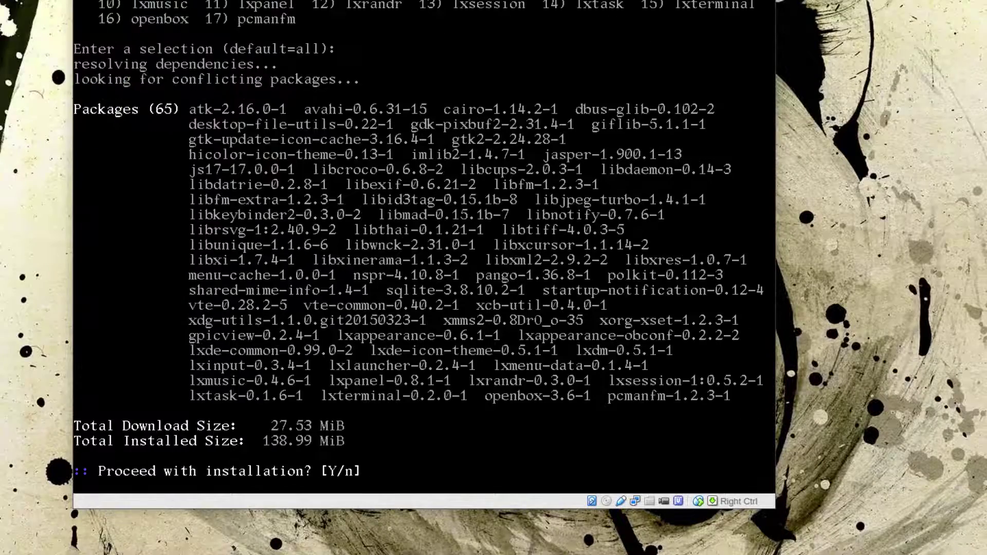
key("Return")
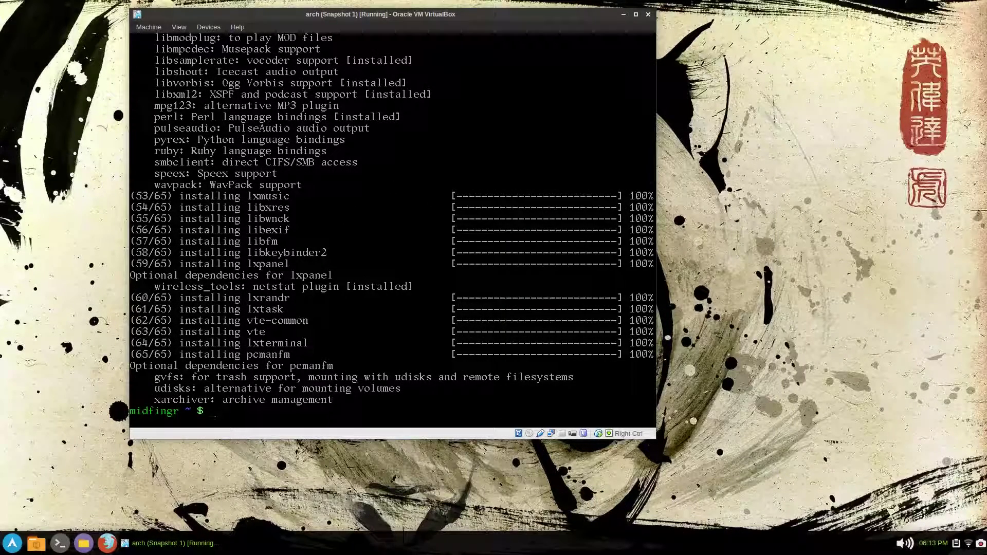
- Enable the lxdm display manager with sudo systemctl enable lxdm.service
type("sudo systemctl enable")
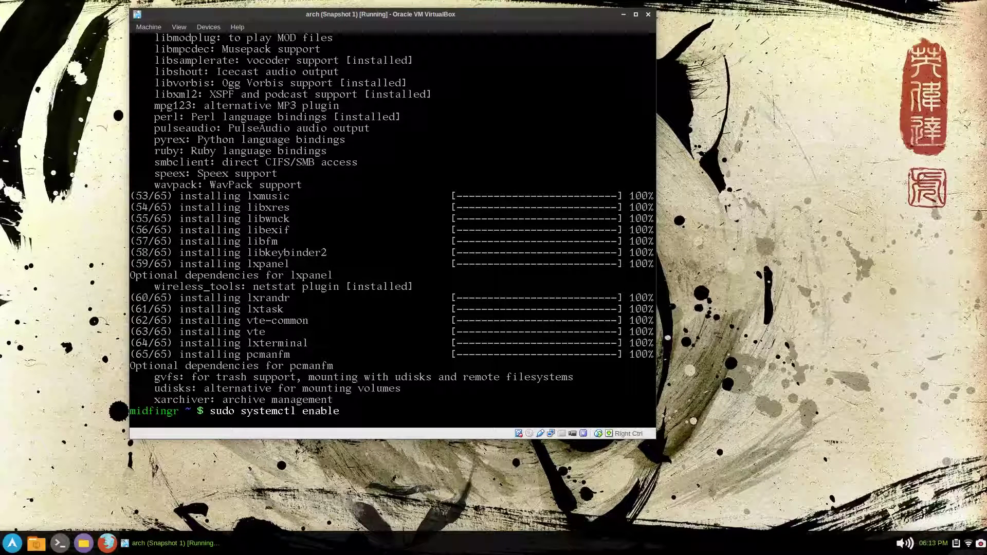
type(" lxdm")
key("Tab")
key("Return")
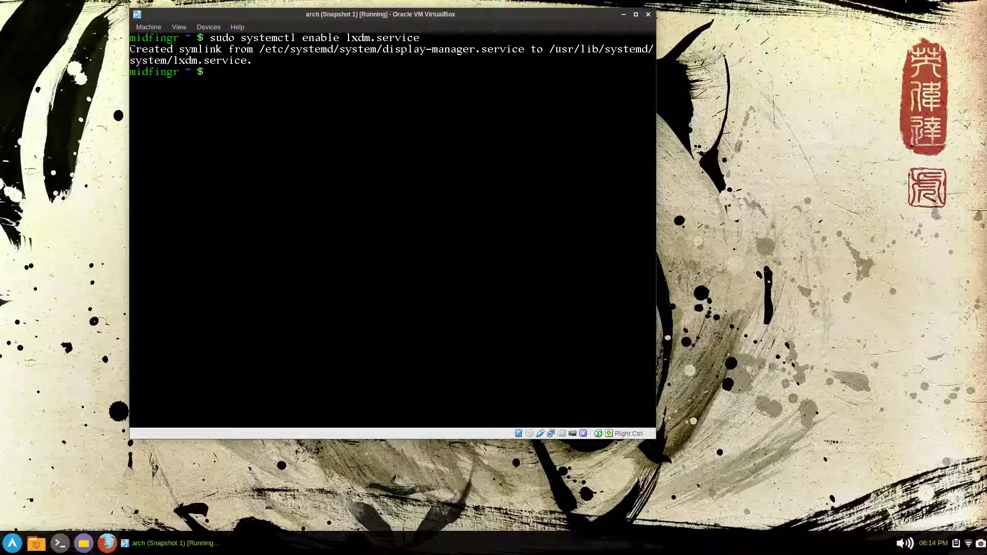
- Choose the LXDE session in LXDM, pick the user and log in with the password
type("sud")
type("o")
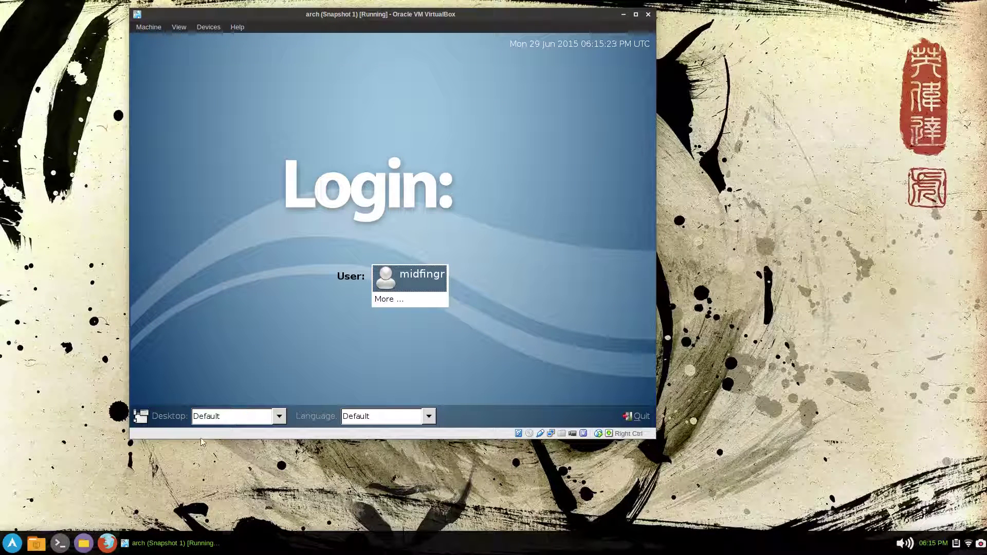
left_click(215, 419)
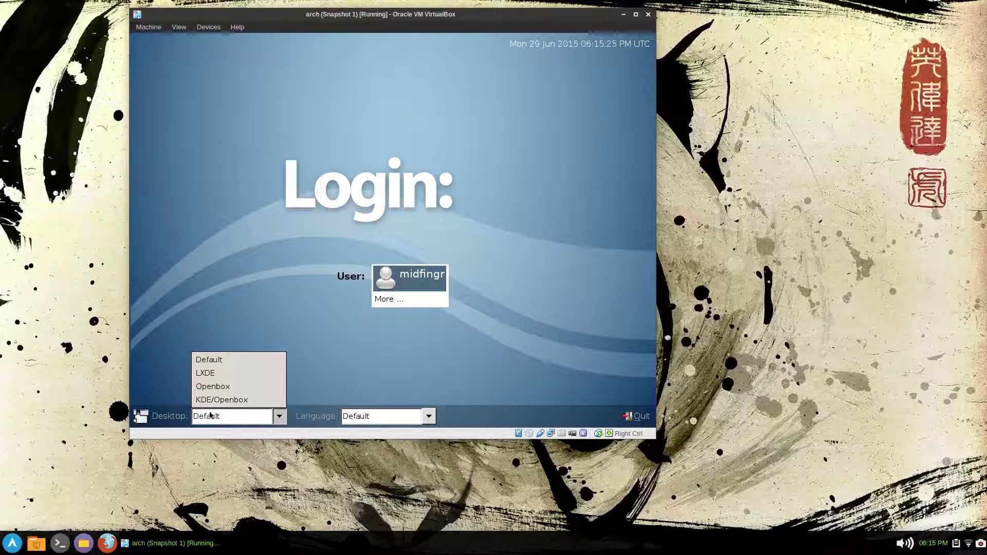
left_click(218, 372)
left_click(408, 276)
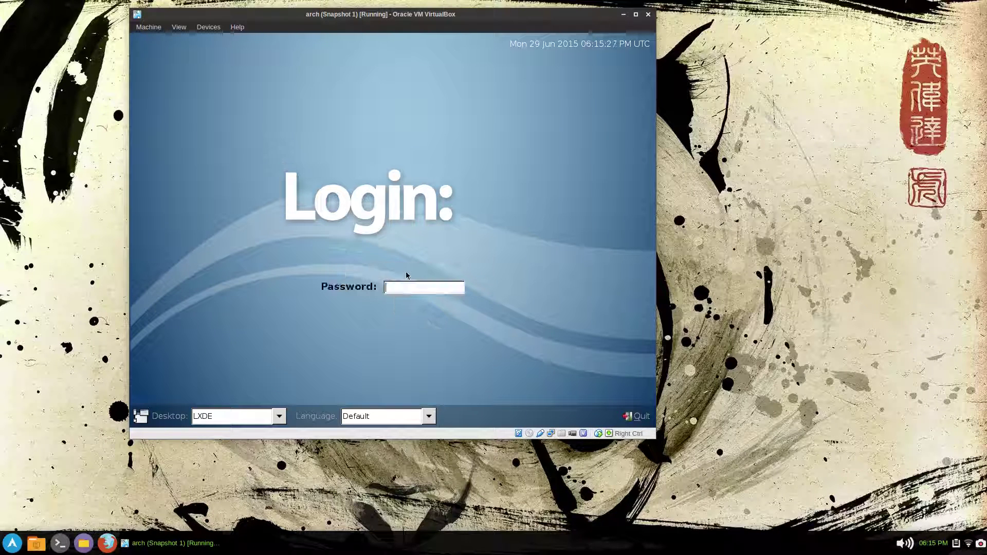
type("******")
key("Return")
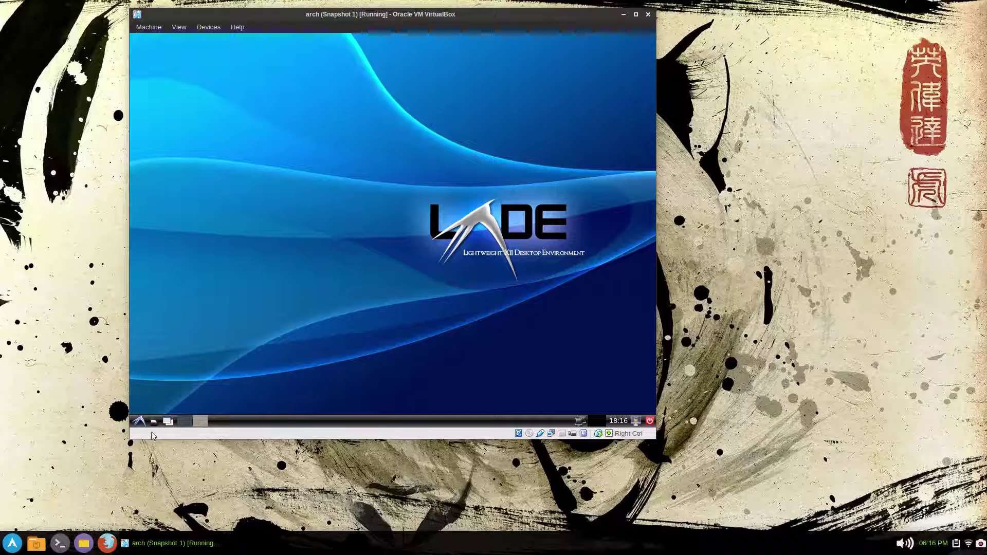
- Launch LXTerminal from the LXDE main menu under System Tools
left_click(139, 422)
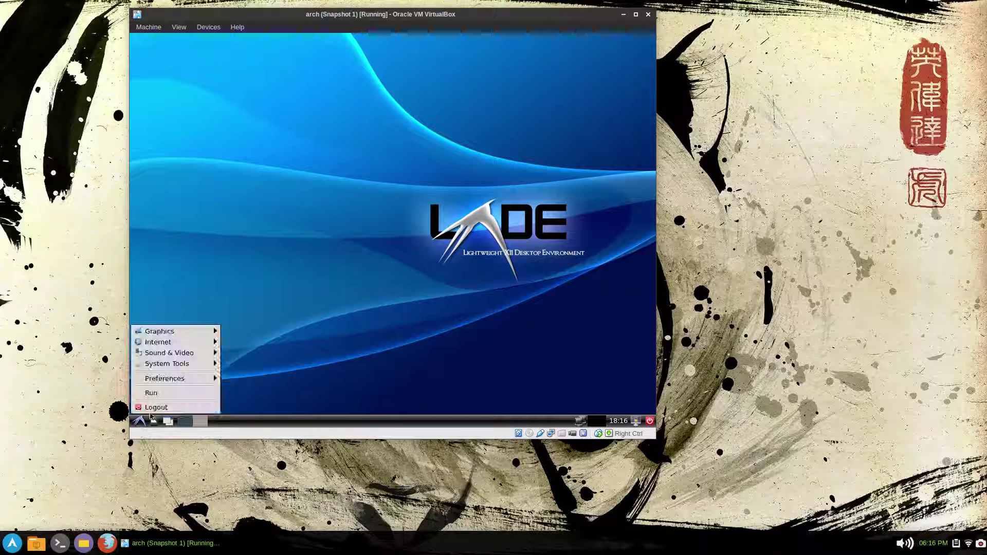
mouse_move(157, 380)
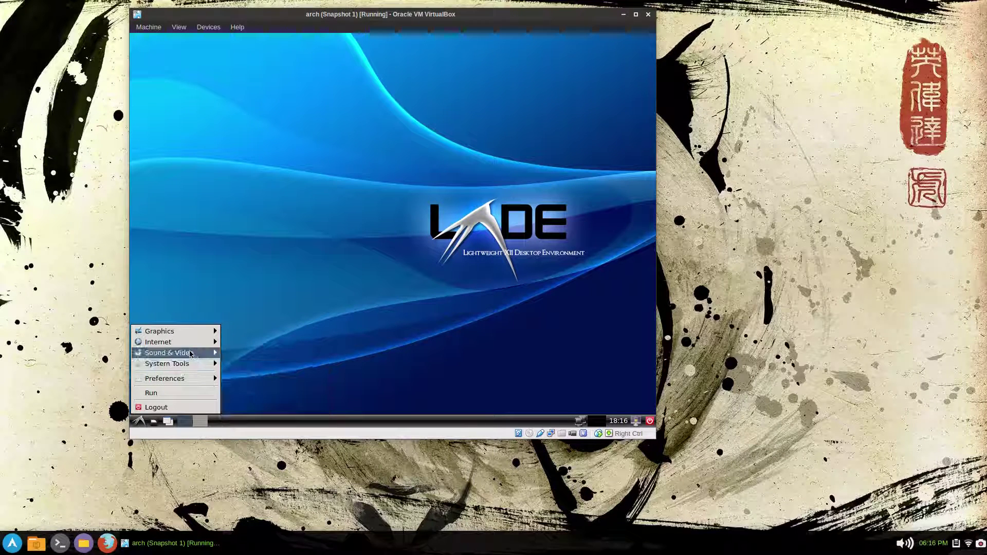
mouse_move(196, 340)
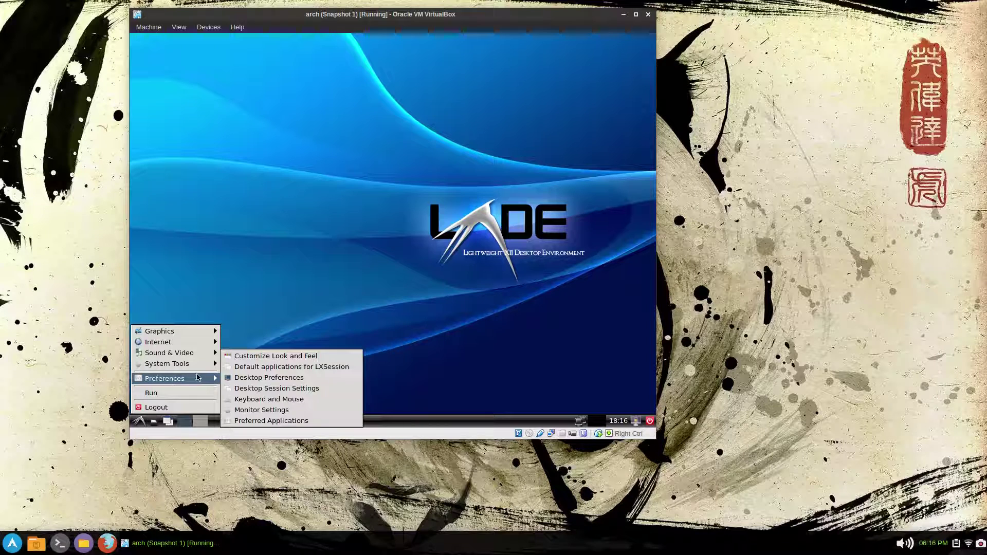
mouse_move(198, 365)
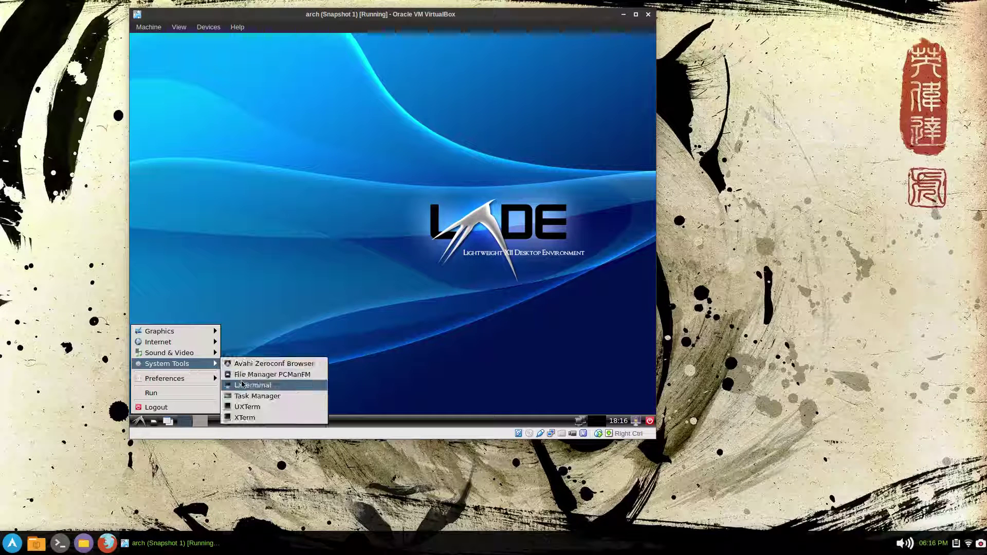
left_click(244, 385)
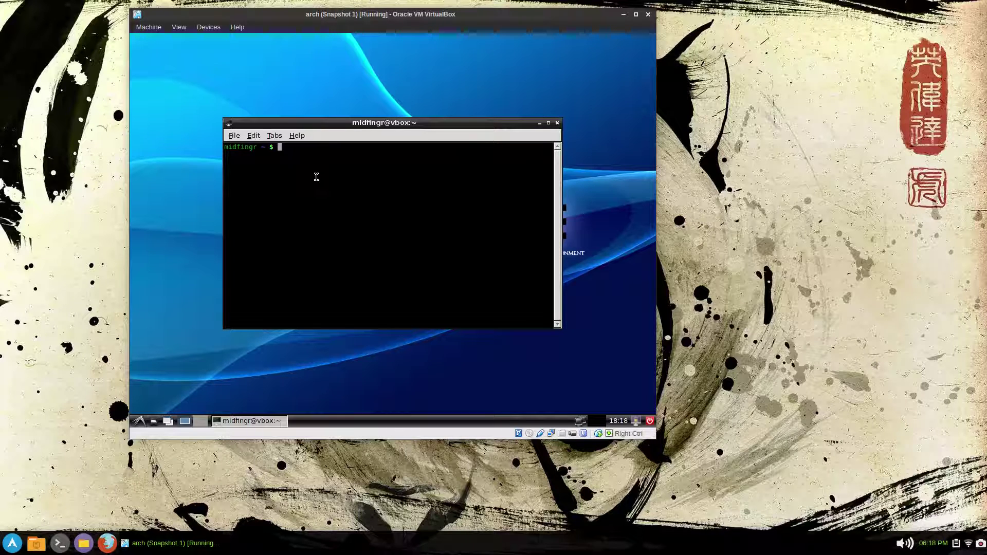
- Install the leafpad editor and the xfce4-panel package (25 packages) with pac
type("pac leafpad")
key("Return")
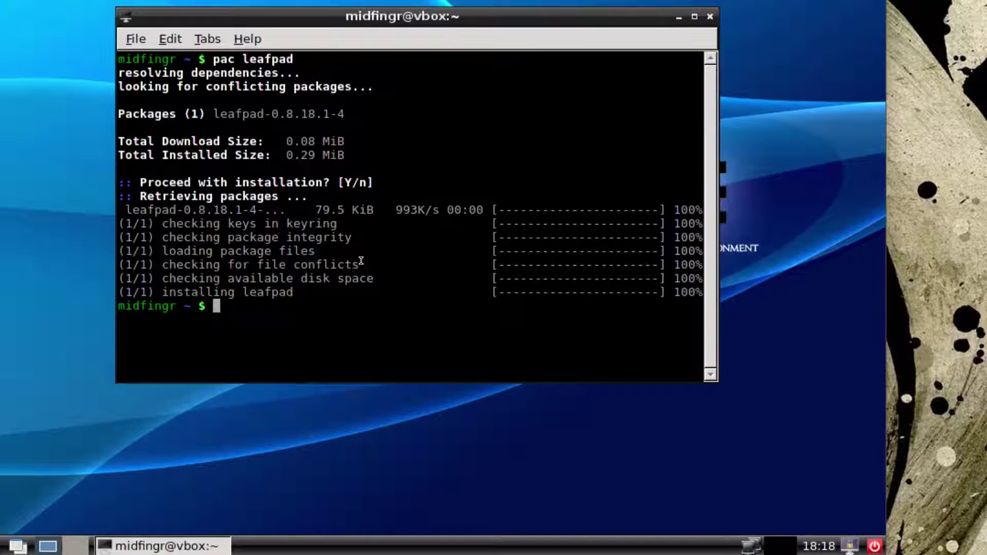
type("pac xfce4-pa")
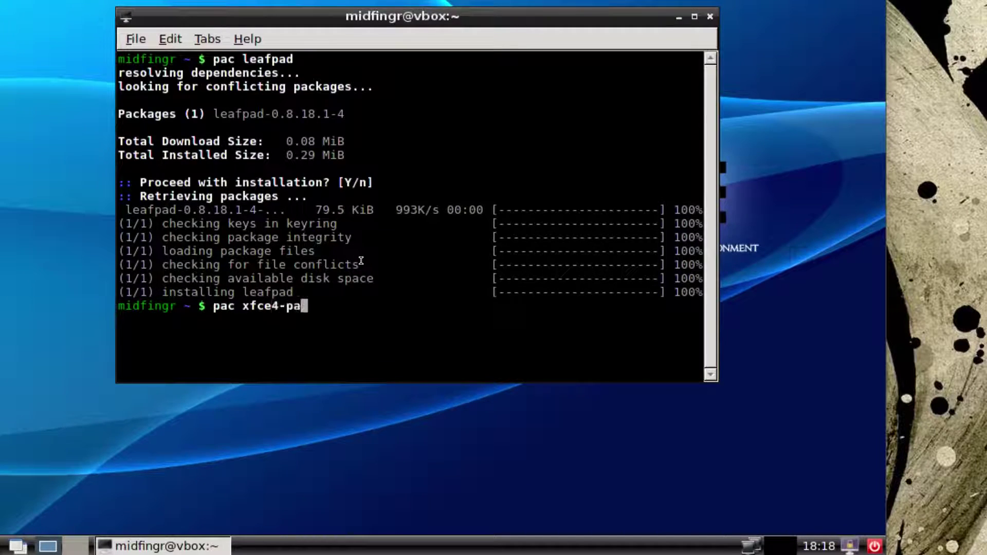
type("nel")
key("Return")
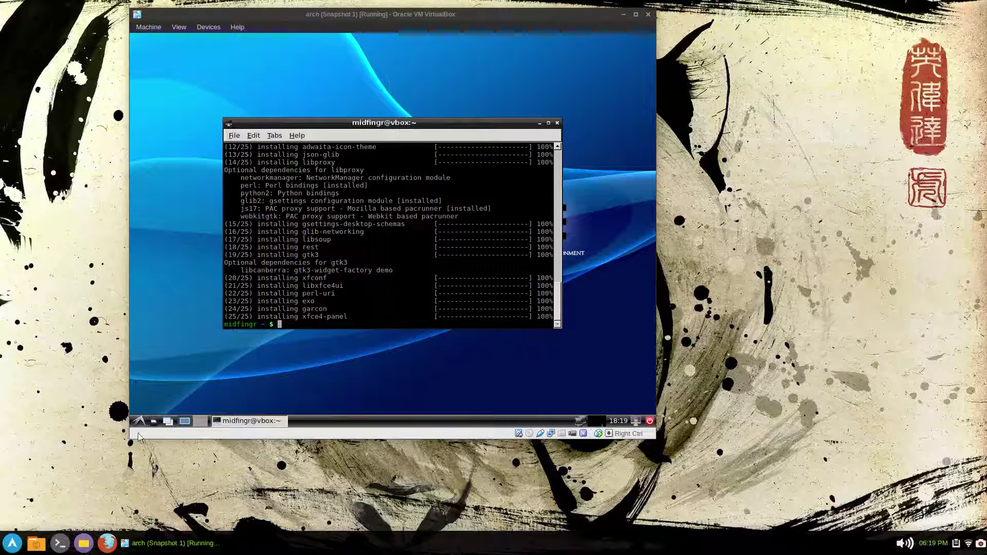
left_click(139, 420)
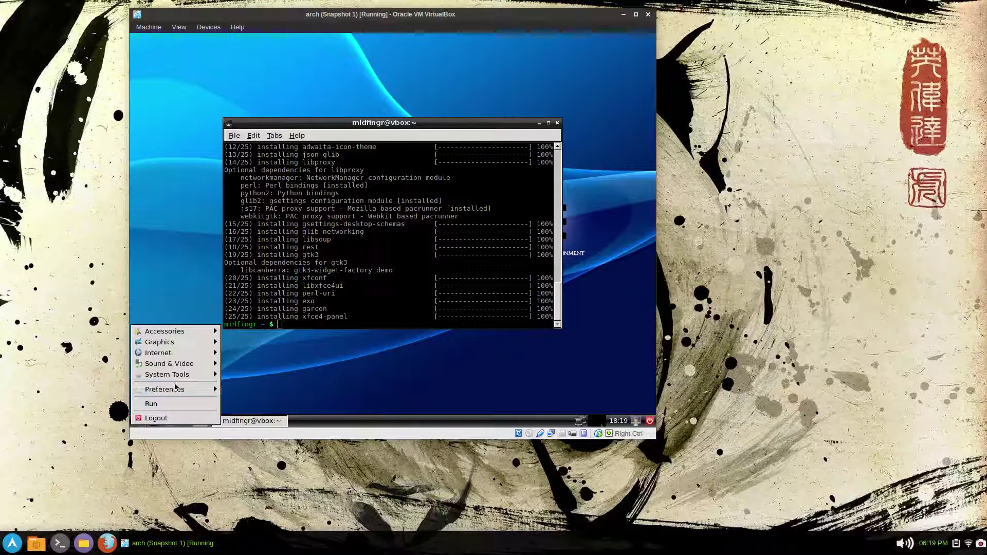
mouse_move(178, 389)
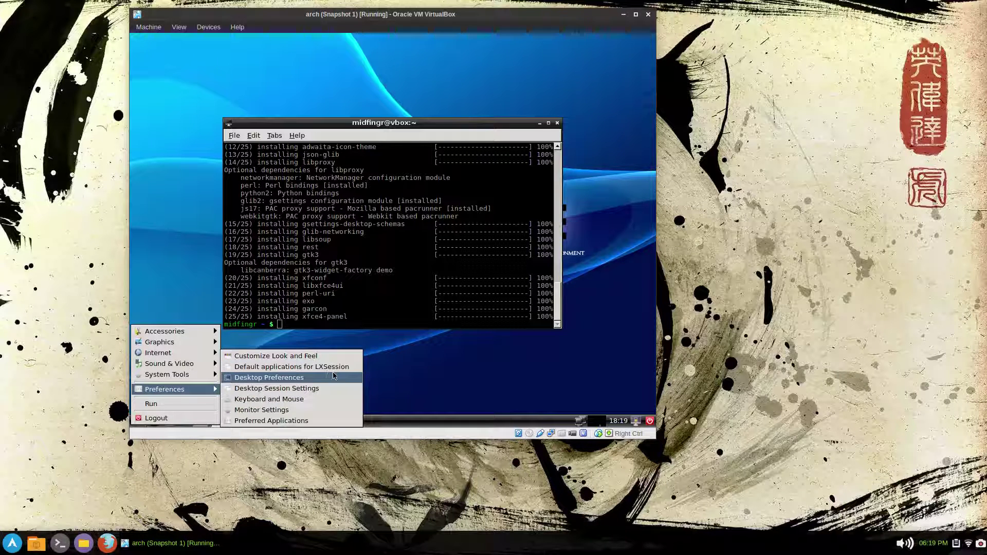
- Set xfce4-panel as LXSession's panel, start it as one empty panel, and disable lxpanel autostart
left_click(348, 368)
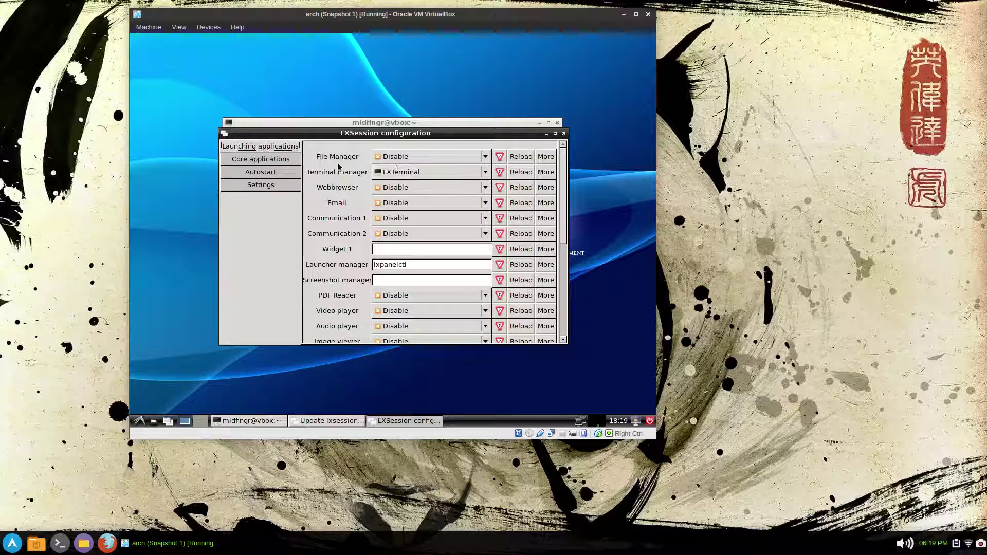
left_click(273, 164)
left_click(407, 167)
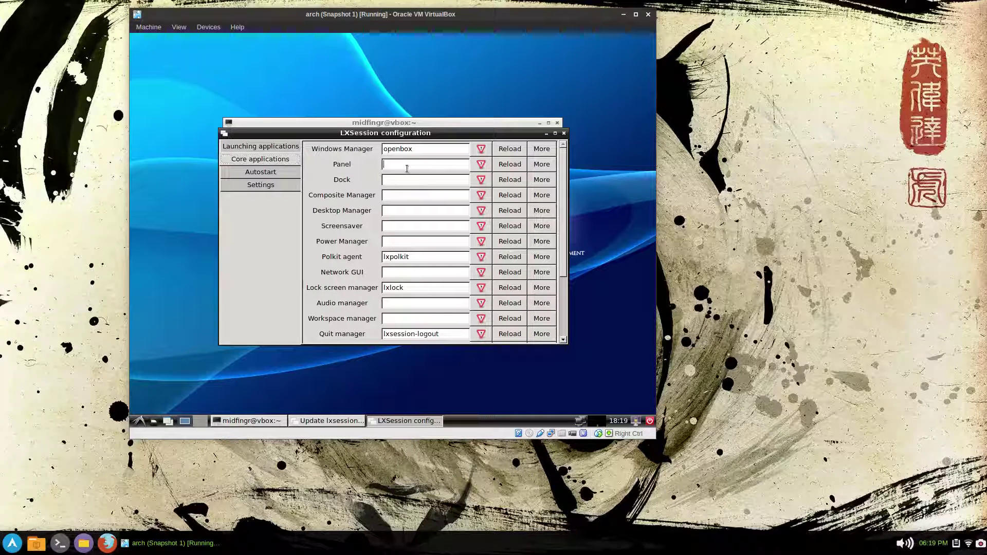
type("xfce4-panel")
left_click(503, 165)
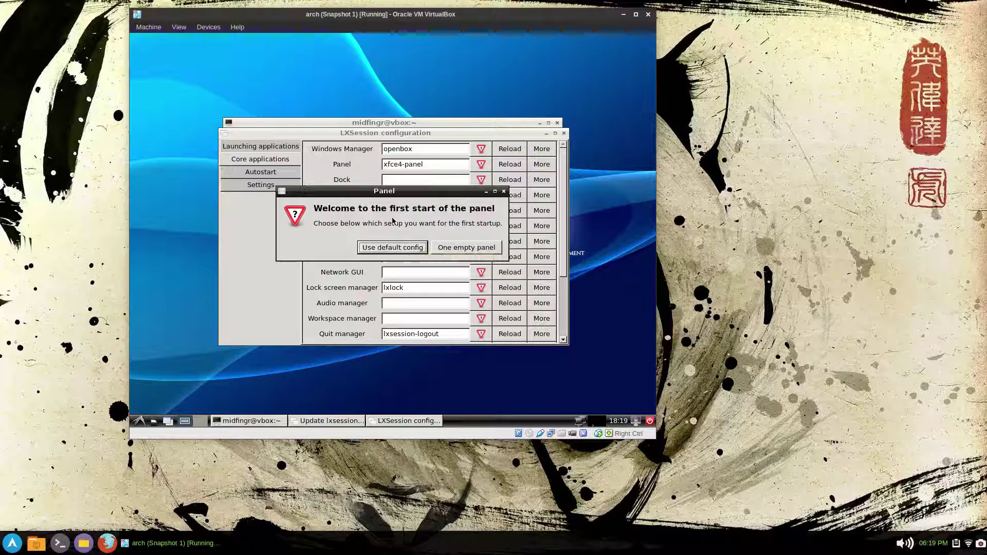
left_click(452, 248)
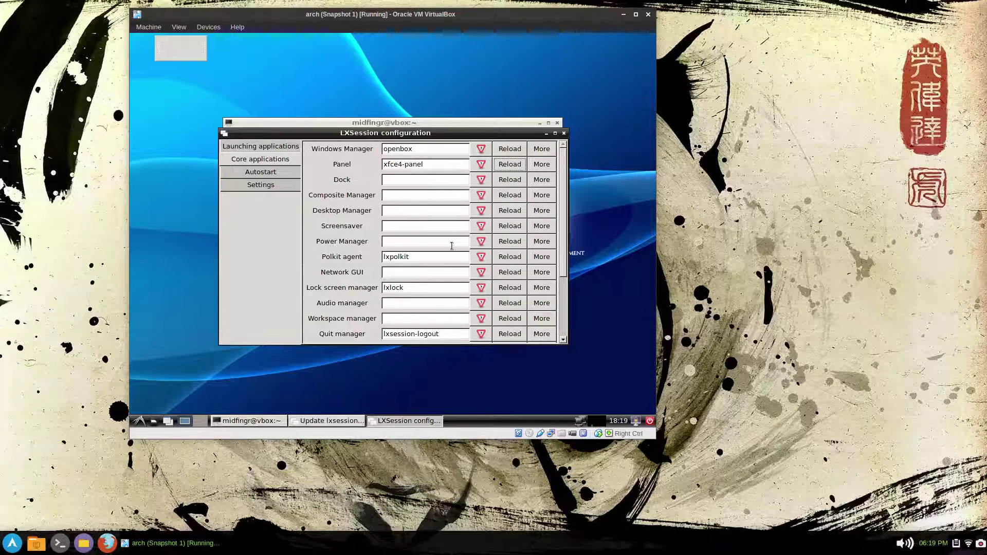
left_click(260, 186)
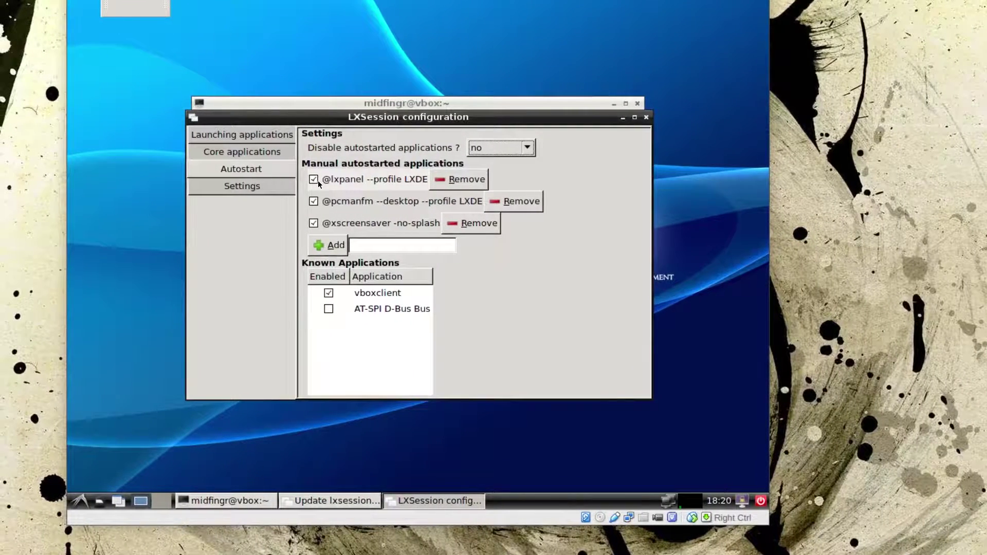
left_click(314, 180)
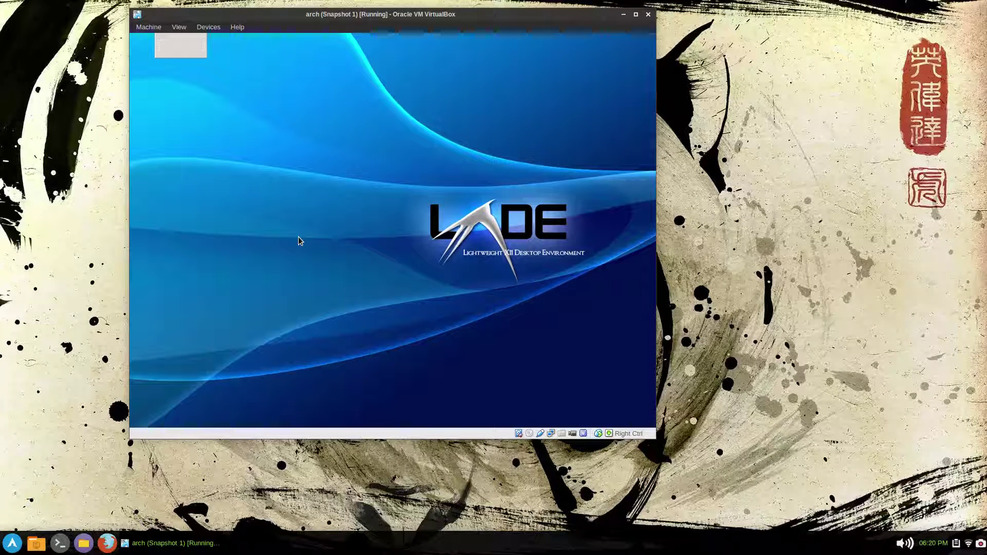
- Dock the Xfce panel at the bottom and add Applications Menu, Clock, Notification Area, Window Buttons
left_click_drag(186, 52, 205, 420)
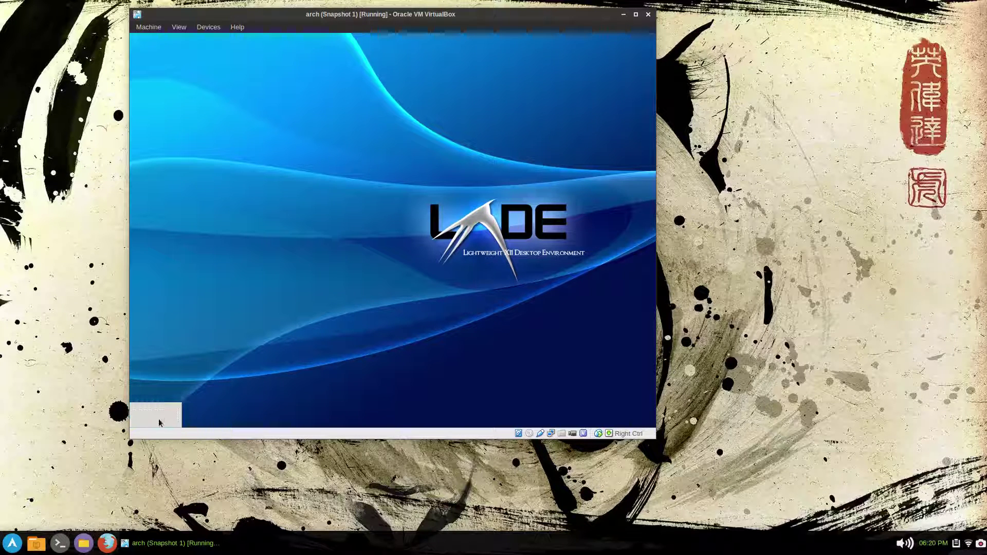
right_click(159, 421)
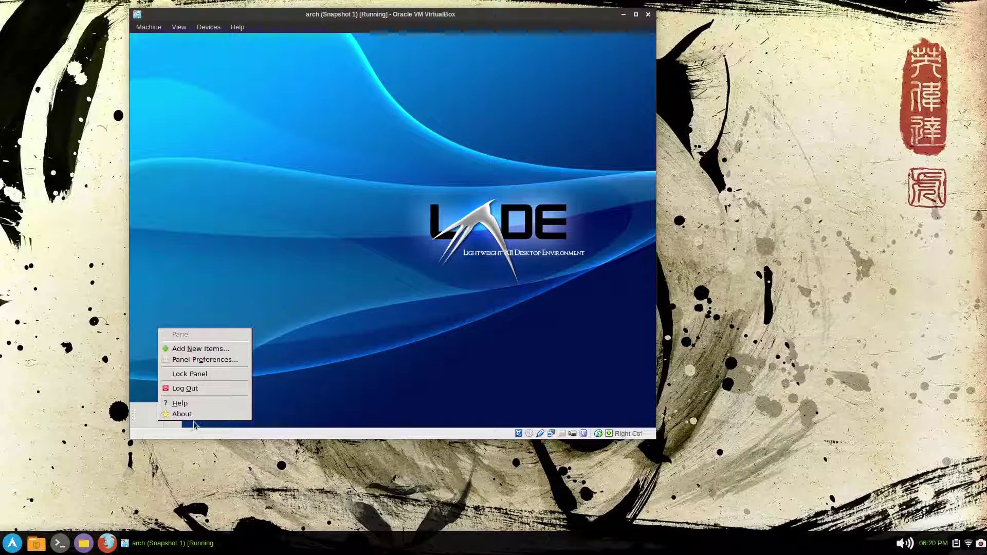
left_click(200, 349)
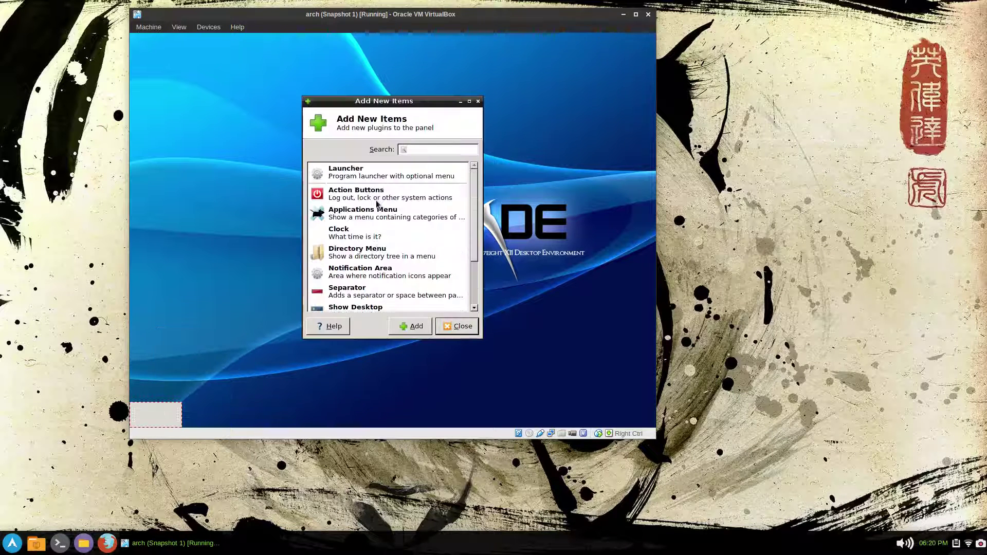
left_click(377, 221)
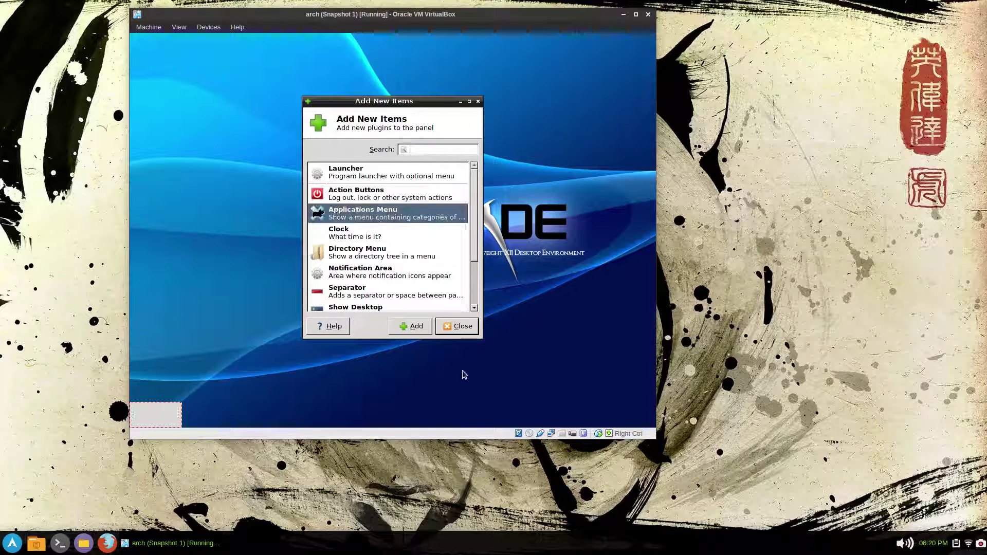
left_click(411, 326)
double_click(389, 240)
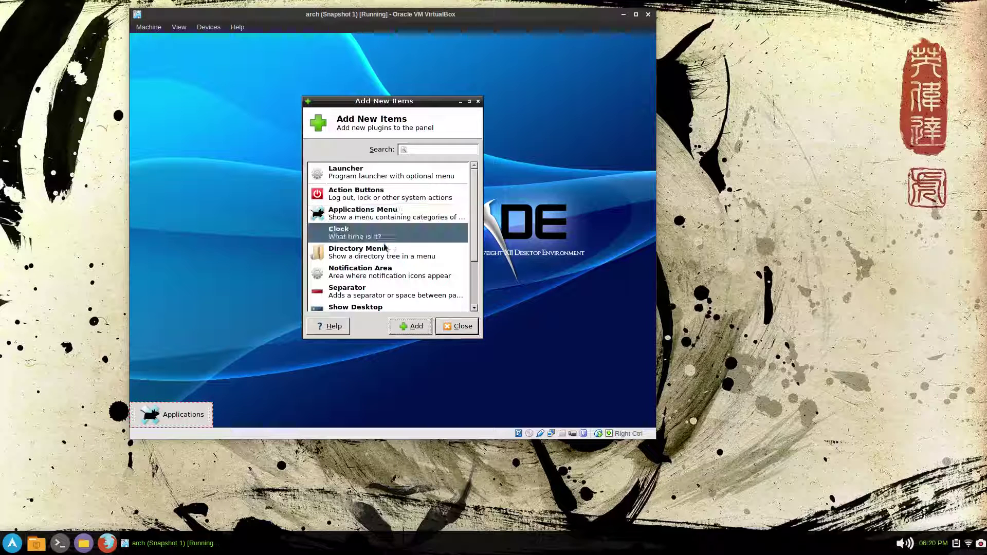
scroll(396, 232, "down", 3)
left_click(387, 213)
left_click(411, 326)
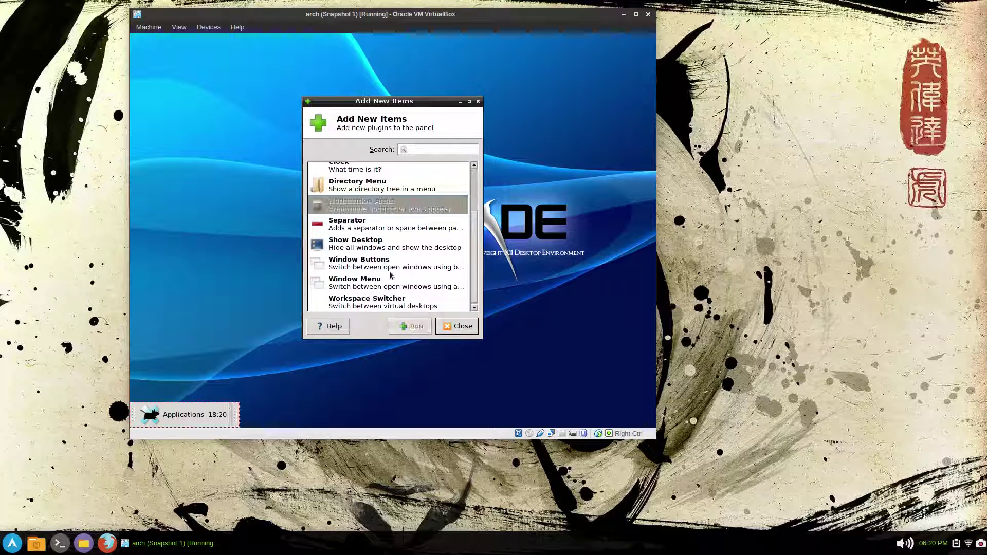
double_click(386, 269)
left_click(459, 326)
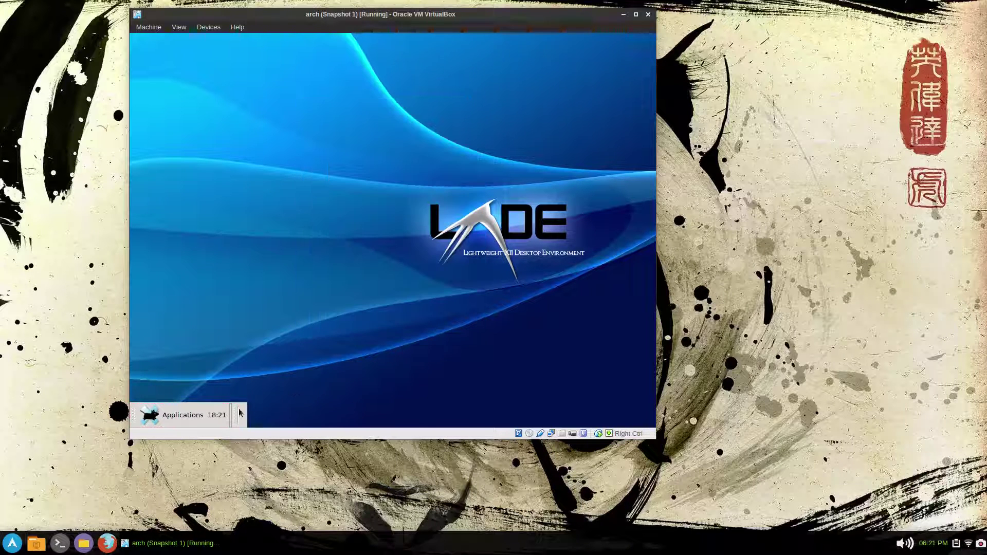
- Stretch the Xfce panel to full length in Panel Preferences
right_click(236, 424)
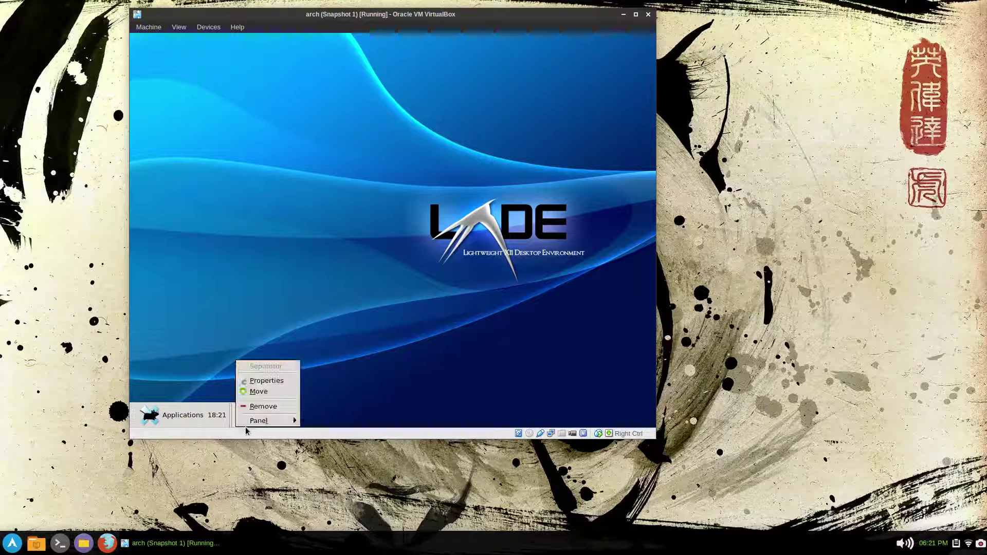
left_click(278, 420)
left_click_drag(396, 293, 460, 294)
- Reorder panel items to Applications Menu, Window Buttons, Separator, Clock, Notification Area
left_click(389, 164)
left_click(383, 234)
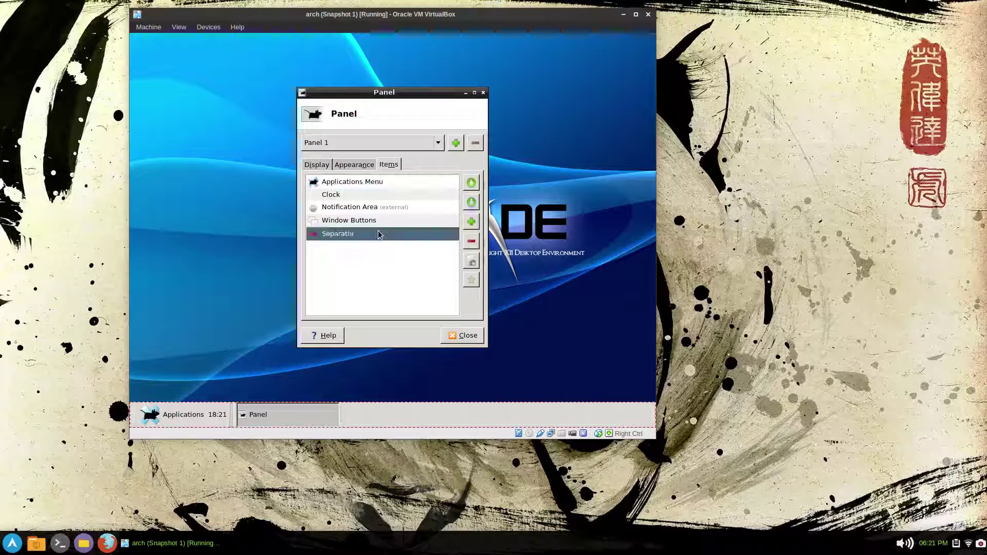
left_click(472, 182)
left_click(471, 183)
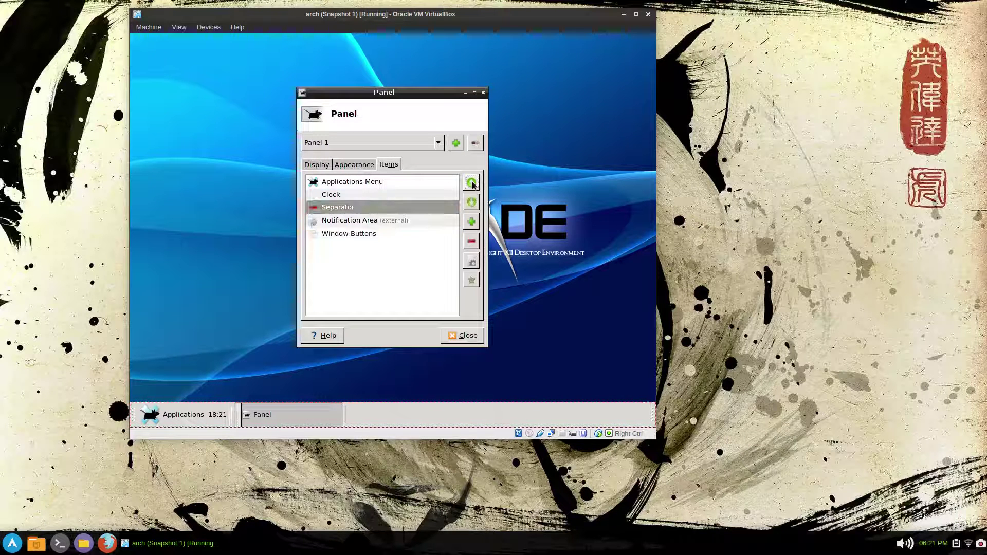
left_click(471, 182)
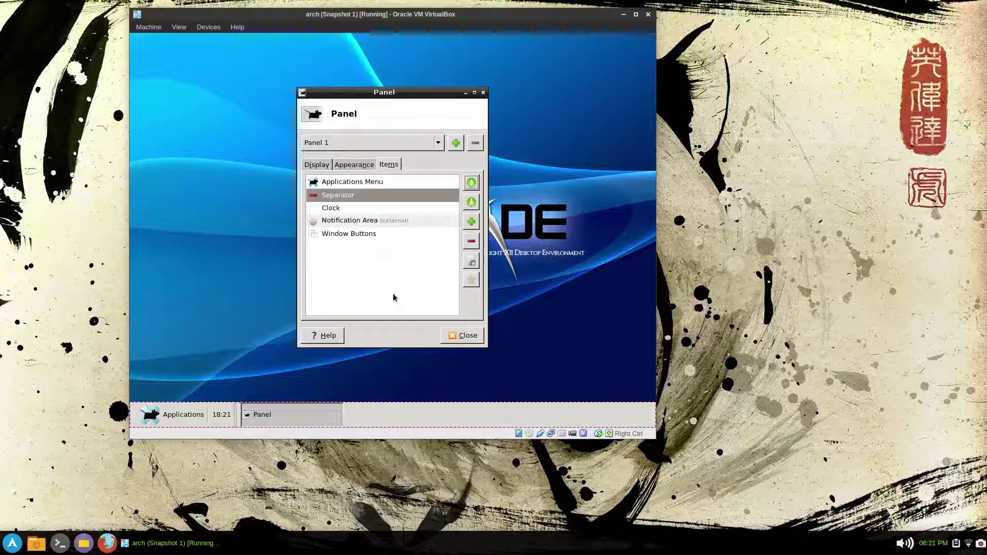
left_click(355, 234)
left_click(472, 184)
left_click(472, 184)
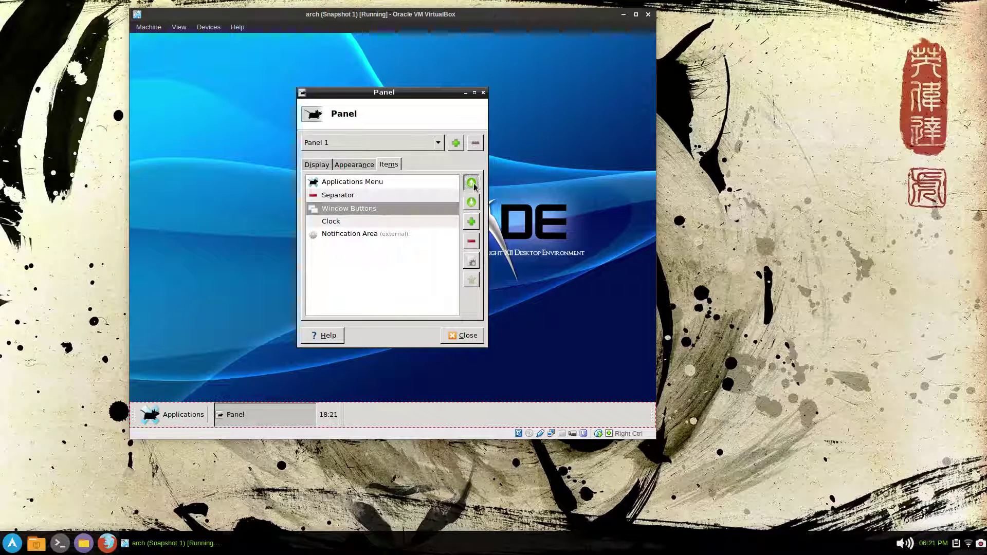
left_click(472, 184)
left_click(353, 225)
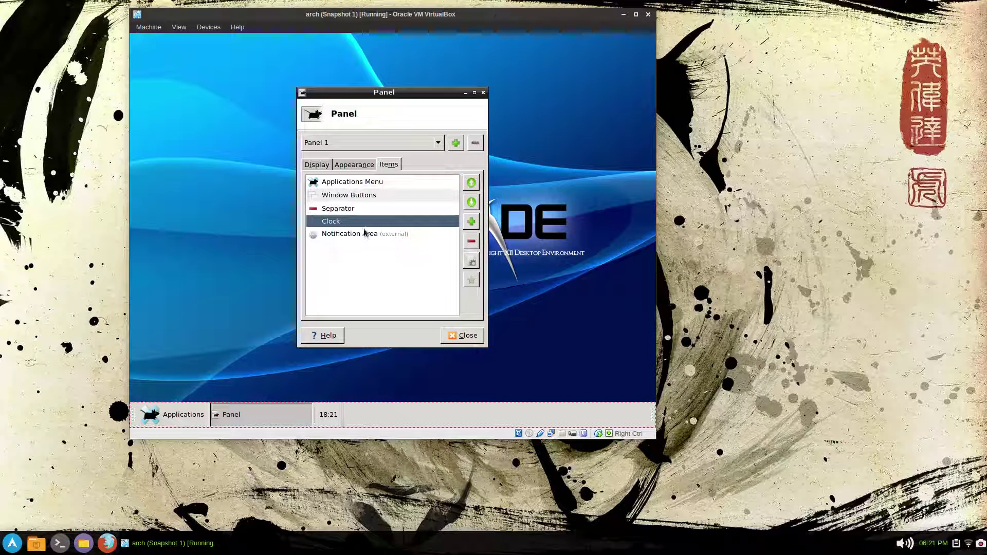
left_click(365, 235)
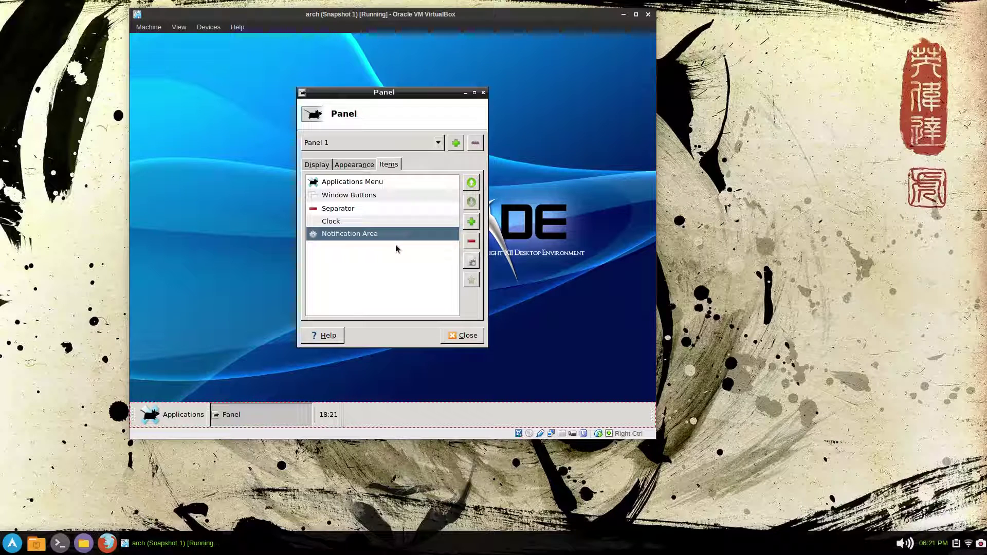
- Make the Separator transparent and expanding, and lock the panel
left_click(359, 211)
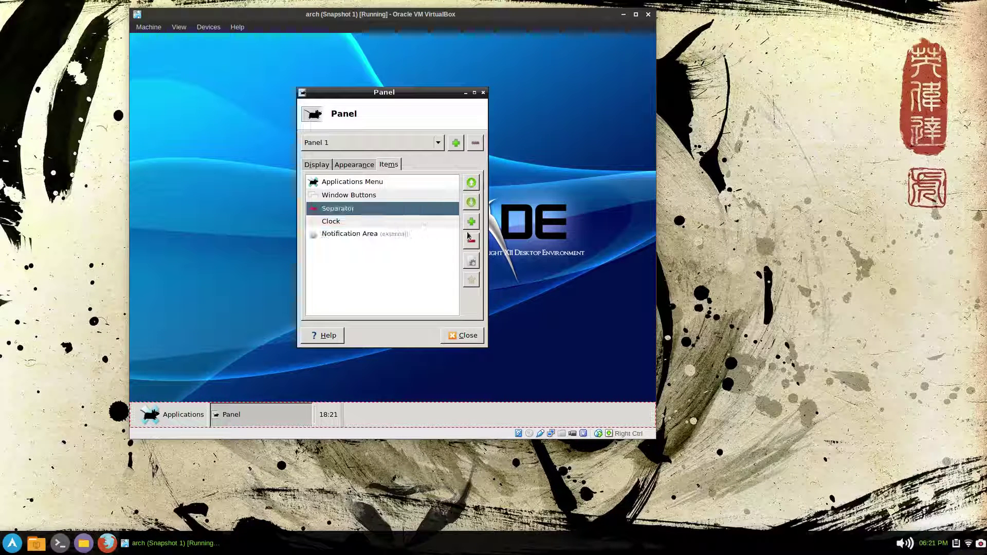
left_click(470, 261)
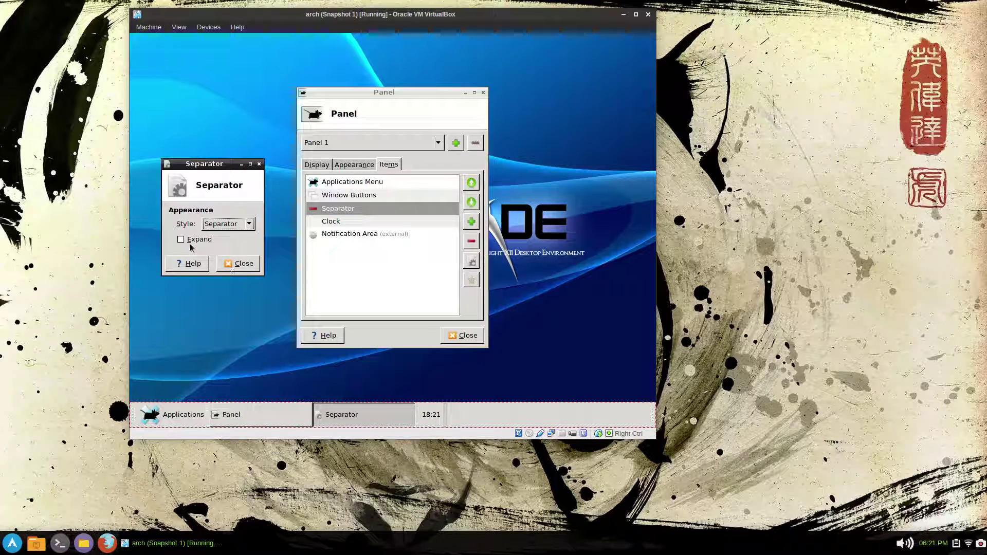
left_click(181, 239)
left_click(242, 224)
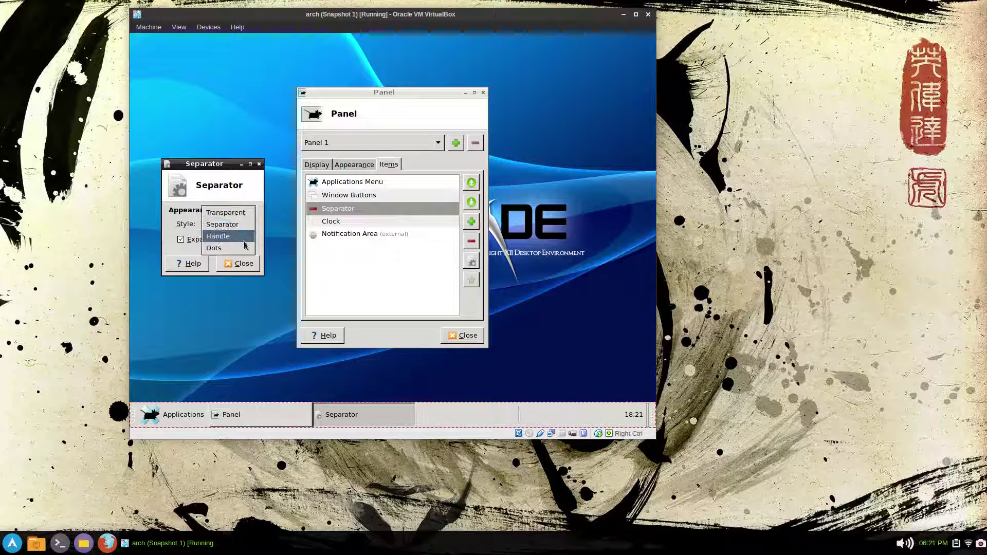
left_click(237, 215)
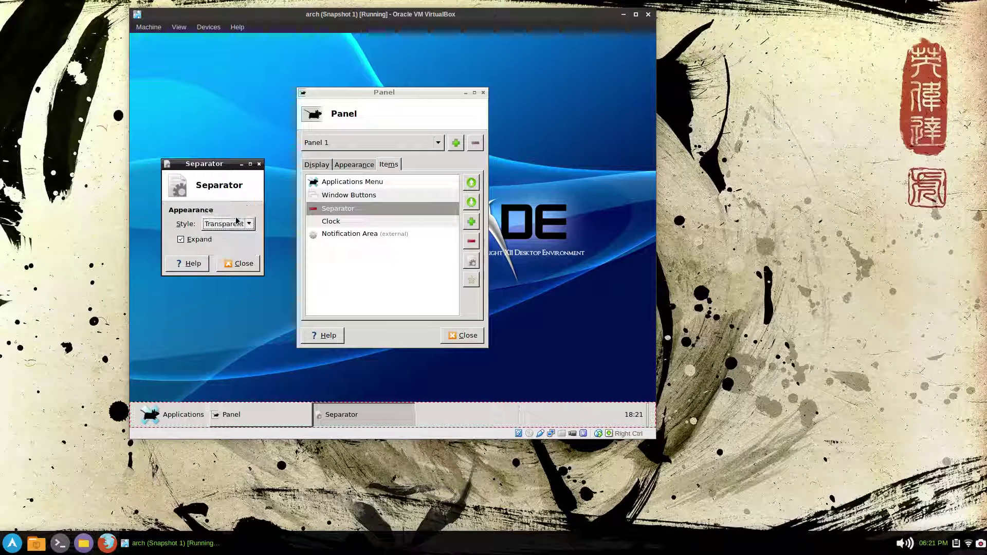
left_click(251, 266)
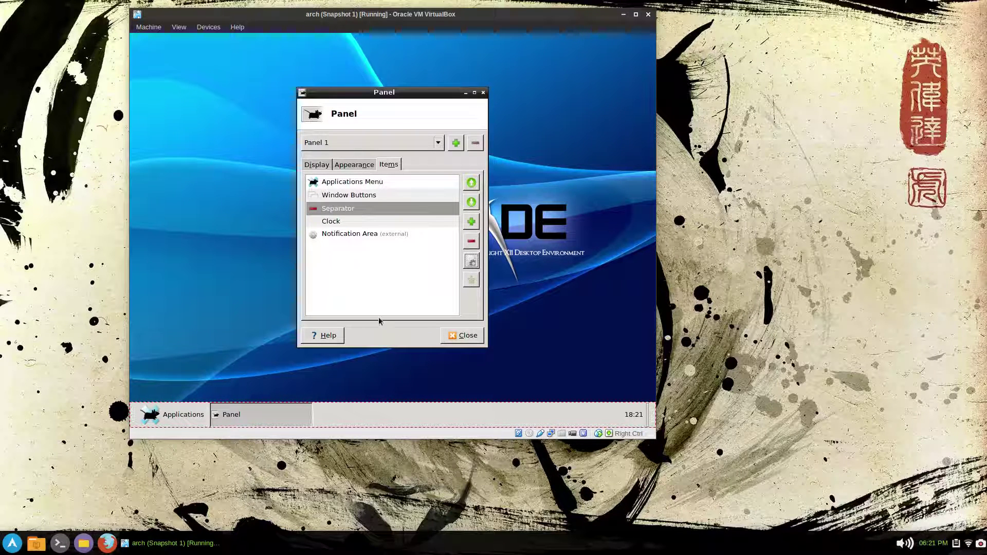
left_click(318, 171)
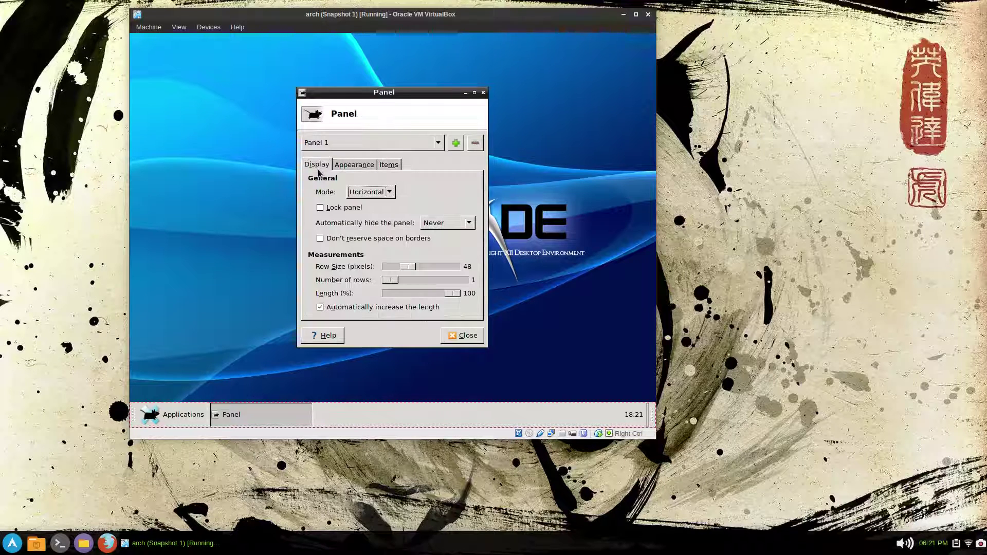
left_click(333, 207)
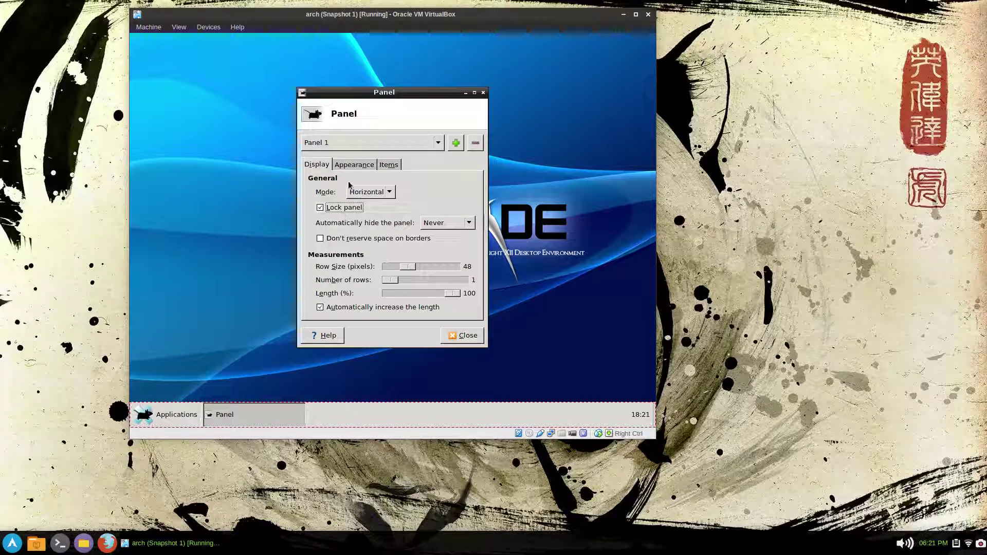
- Set Window Buttons to flat buttons with the handle hidden
left_click(389, 166)
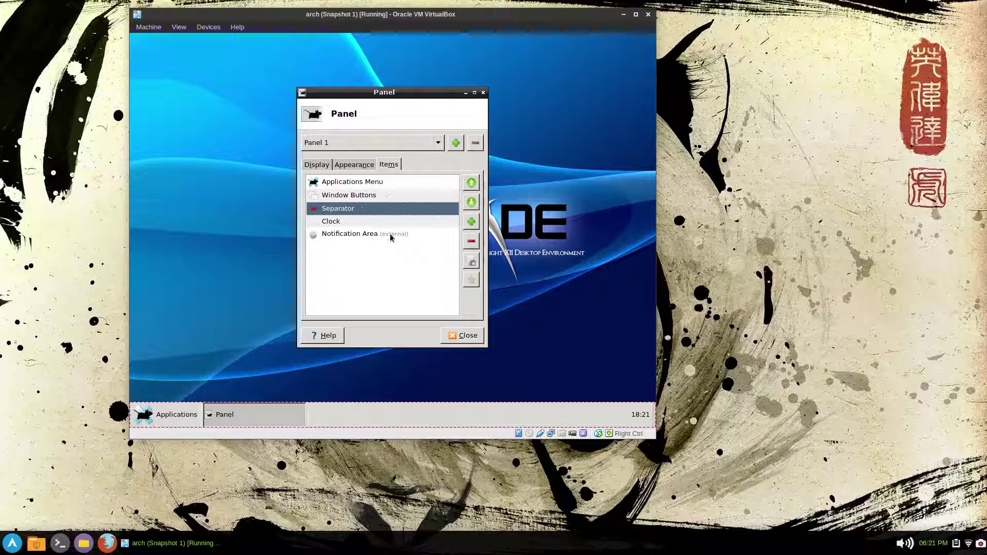
left_click(369, 196)
left_click(471, 260)
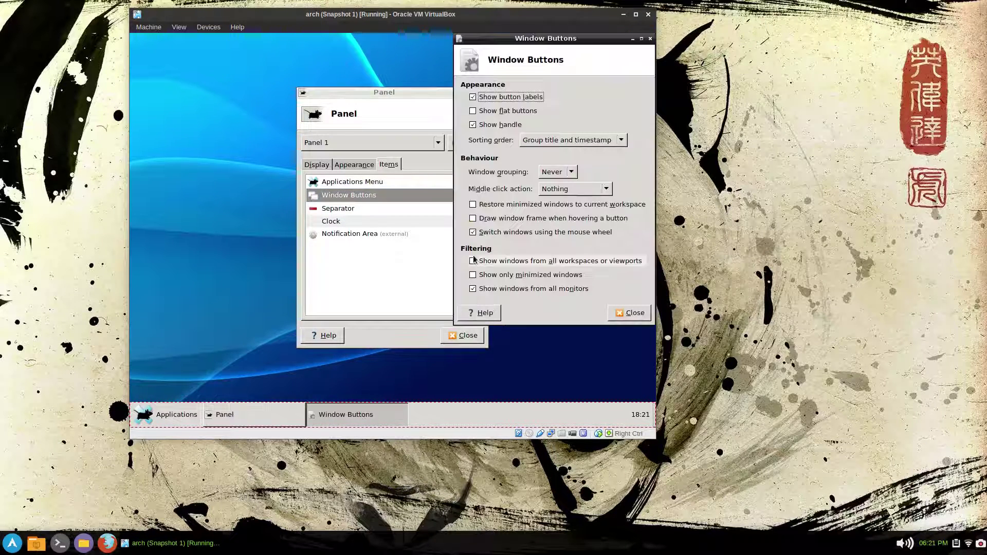
left_click(497, 125)
left_click(499, 111)
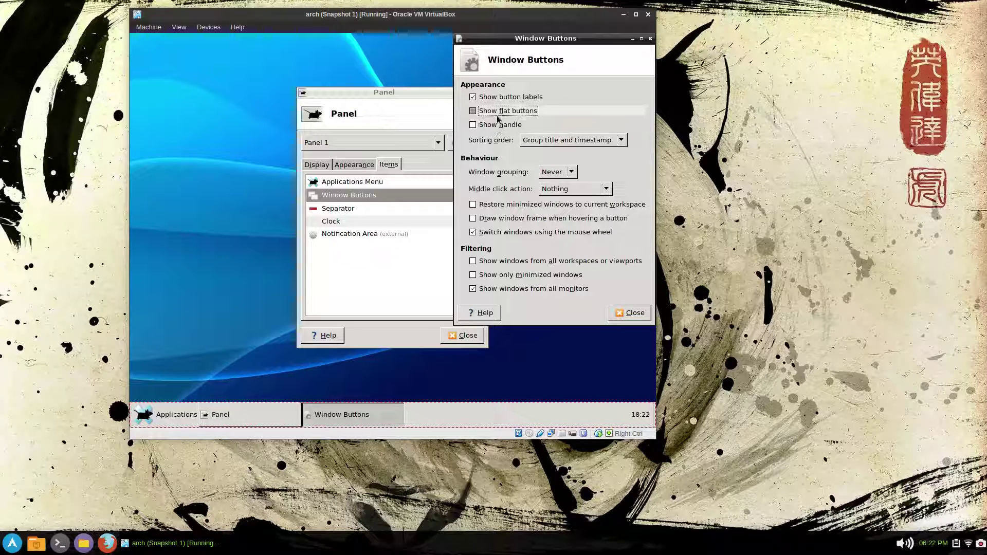
left_click(629, 313)
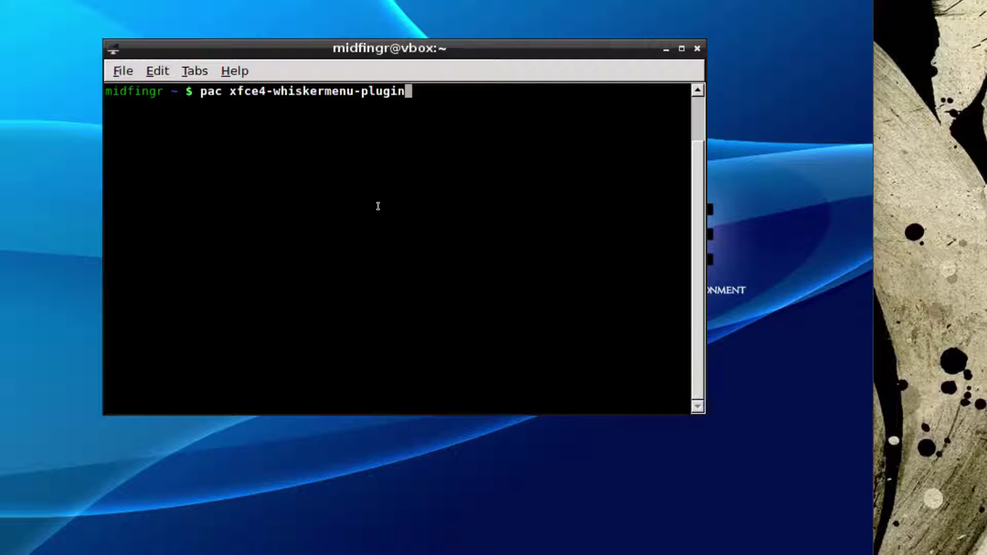
- Install xfce4-whiskermenu-plugin 1.5.0-2 and confirm the installation
key("Return")
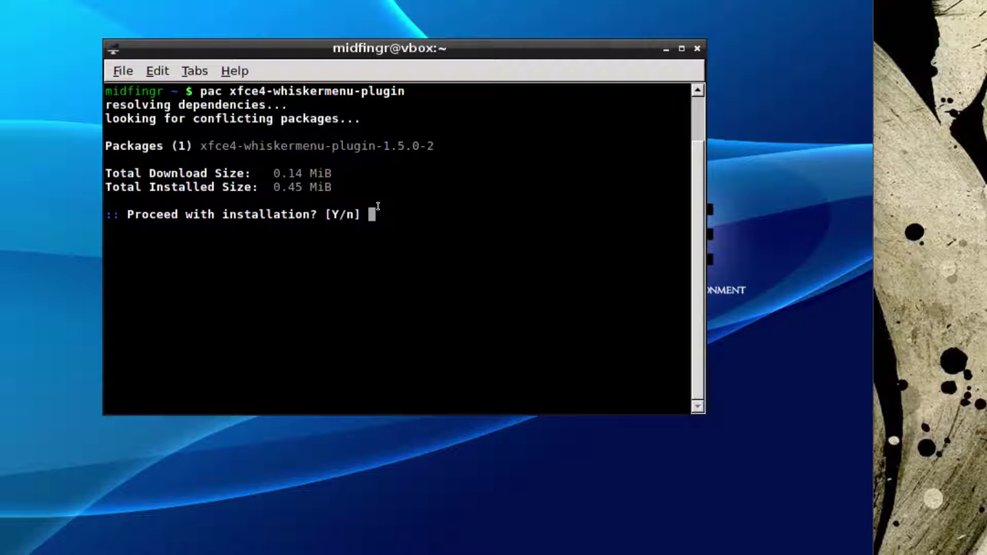
key("Return")
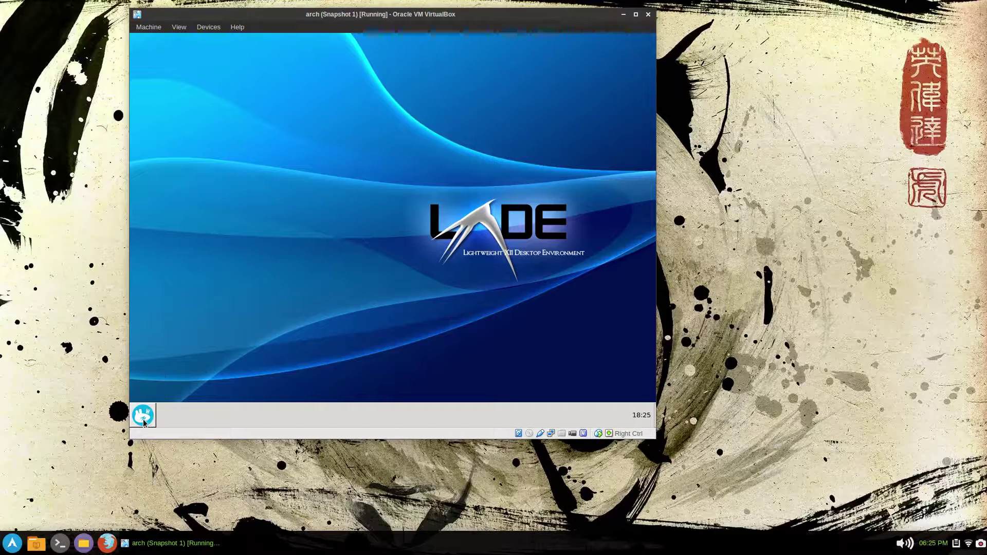
- Set Whisker Menu opacity to 70 and enable hover switching plus all positioning options
right_click(145, 422)
left_click(186, 353)
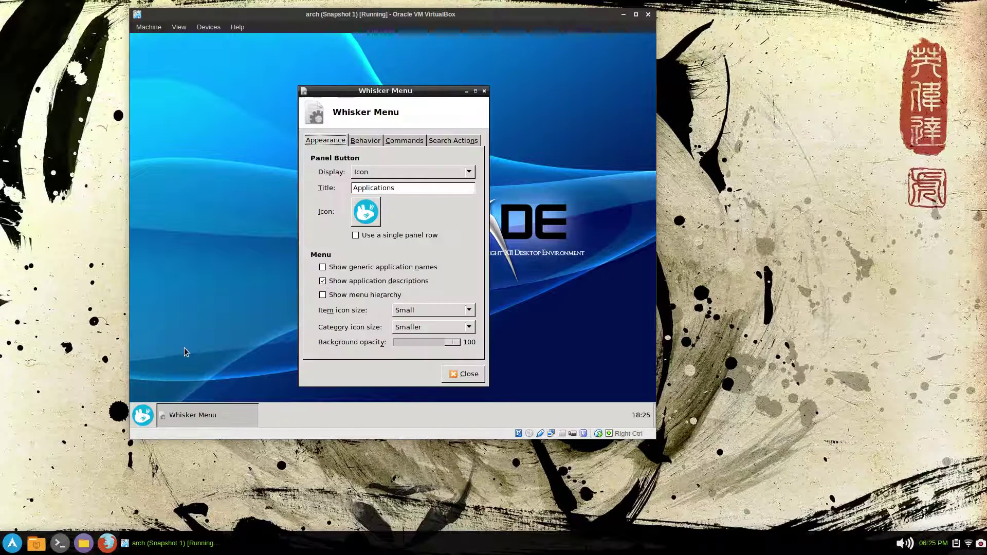
left_click(435, 346)
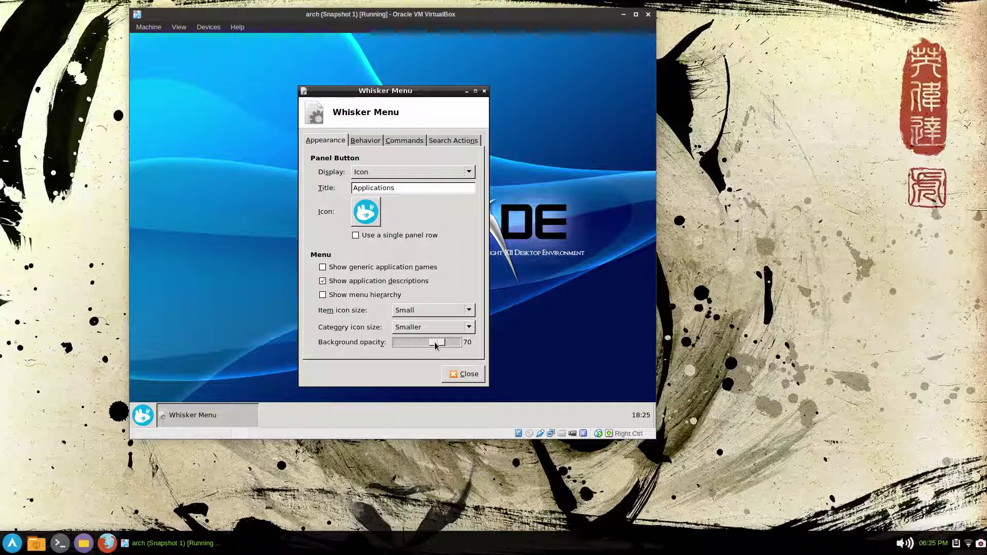
left_click(365, 140)
left_click(379, 170)
left_click(383, 184)
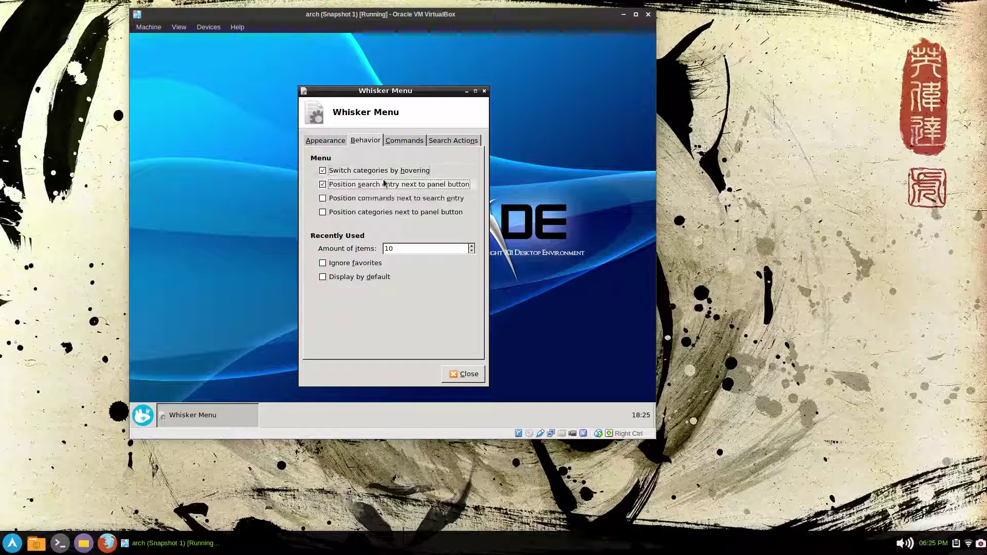
left_click(385, 199)
left_click(383, 212)
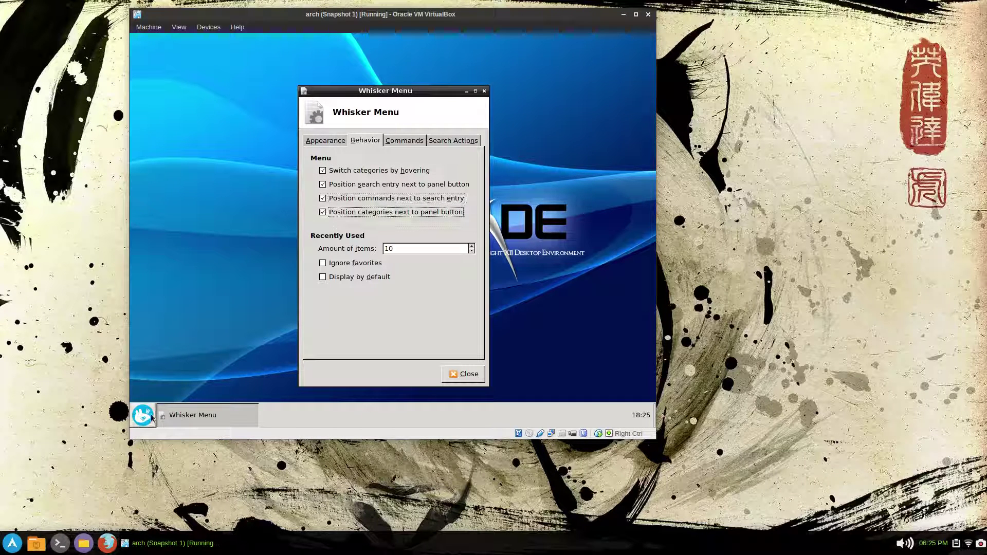
- Preview the menu layout, then select words in the Log Out and All Settings commands
left_click(151, 416)
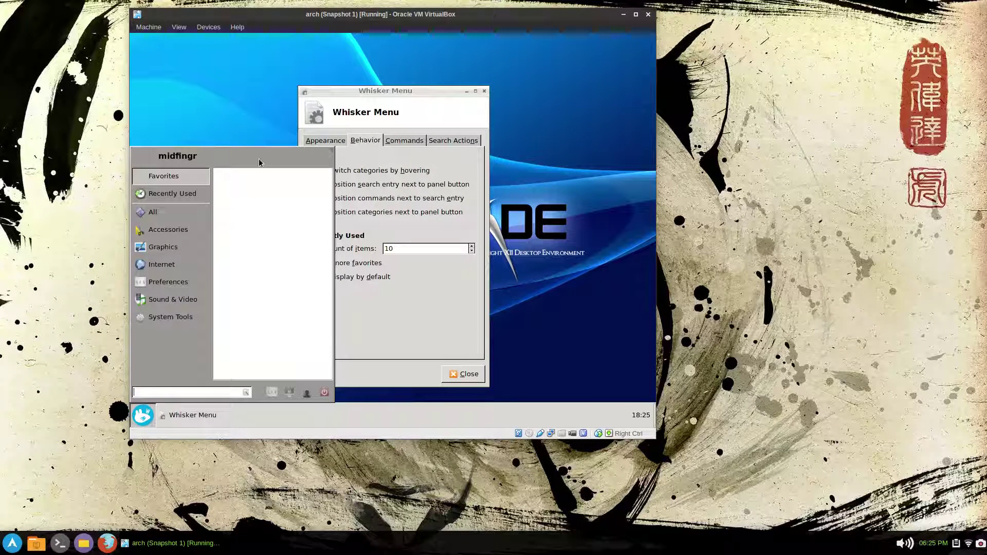
left_click(406, 143)
left_click(406, 143)
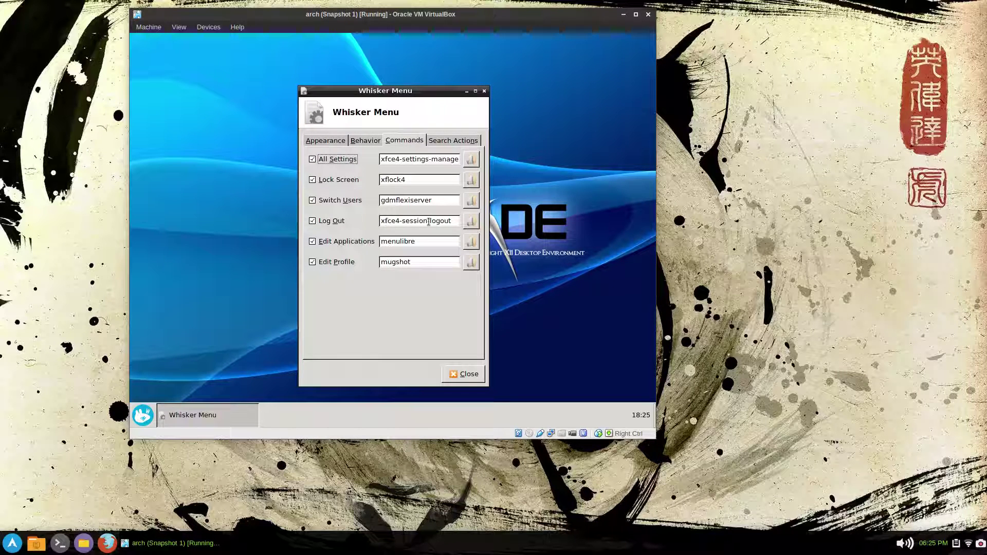
double_click(402, 222)
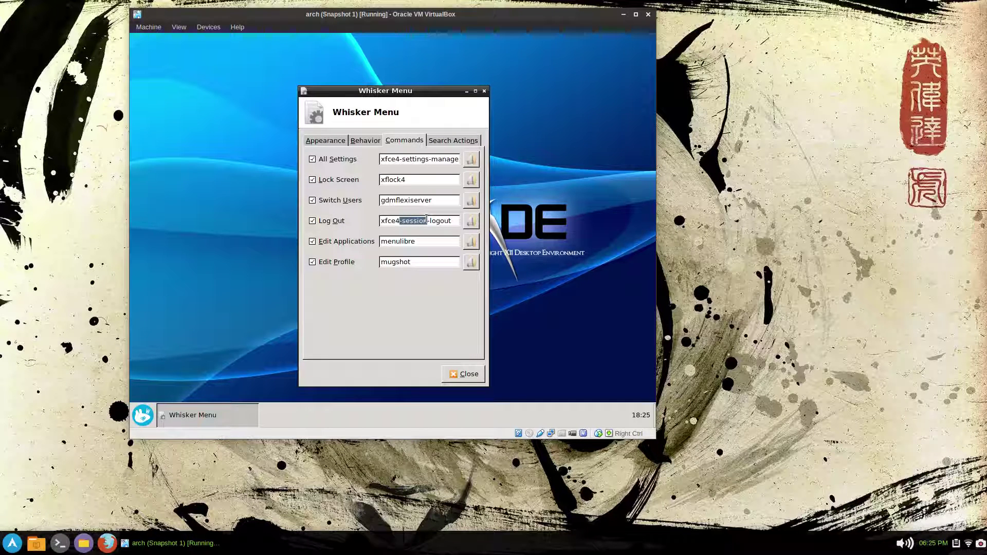
double_click(416, 160)
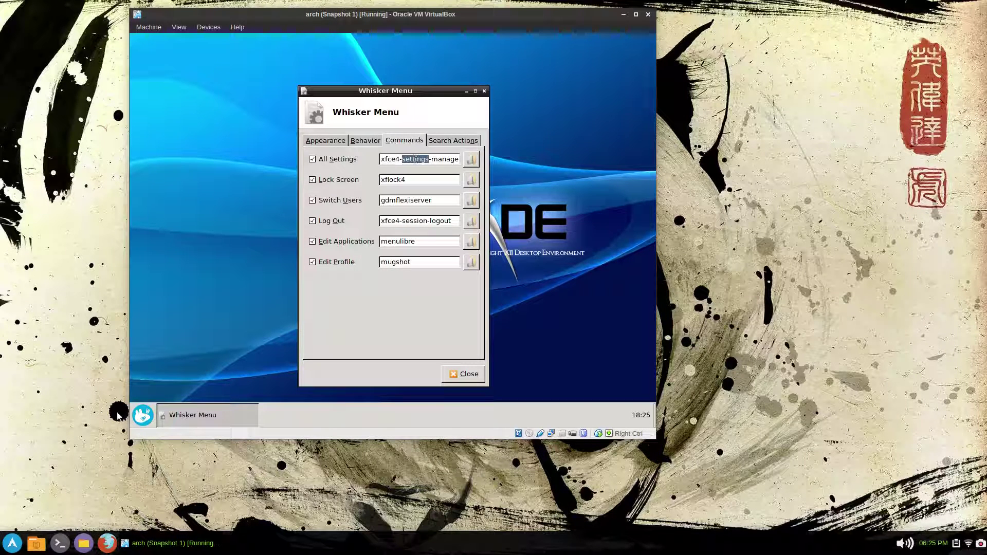
left_click(137, 421)
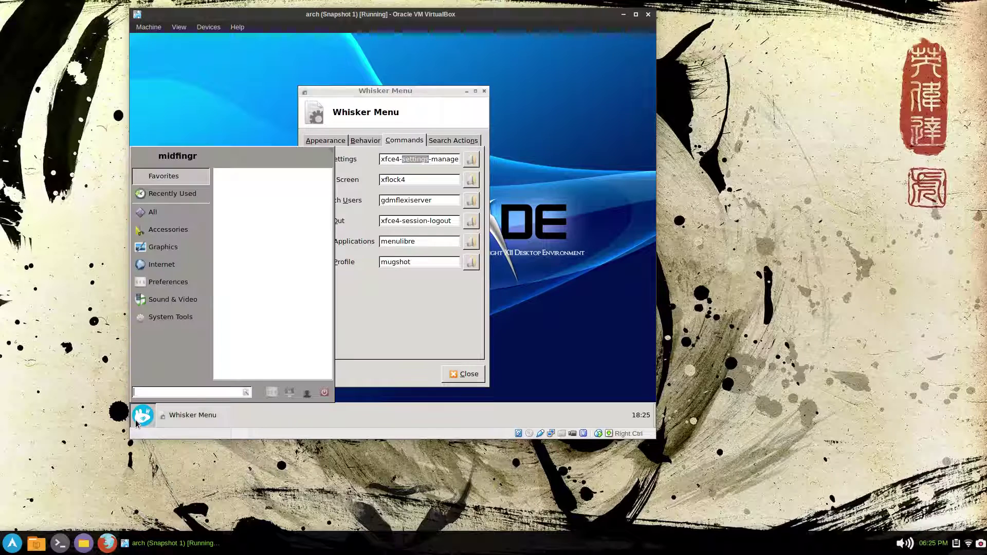
- Open LXSession's Default applications settings at the Core applications section
left_click(171, 318)
left_click(169, 287)
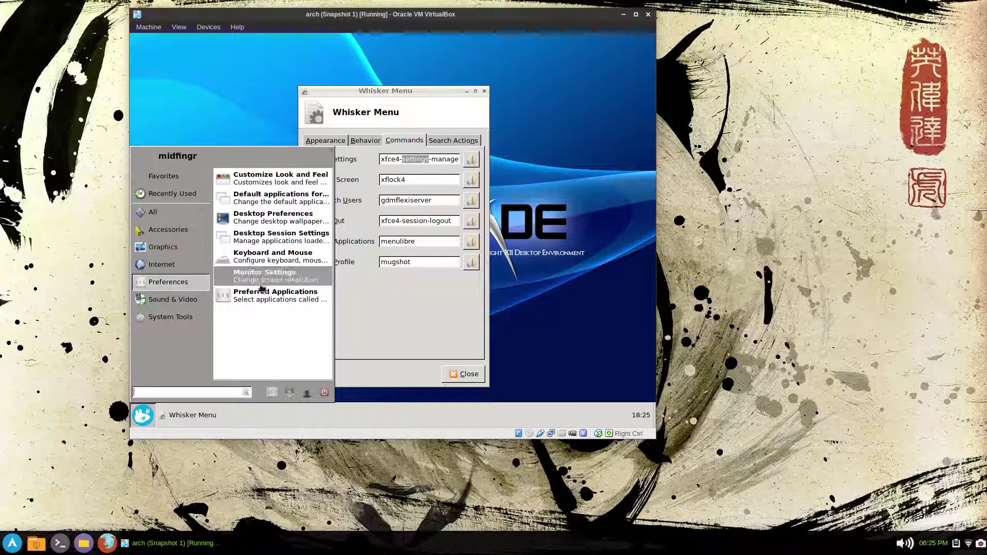
left_click(288, 205)
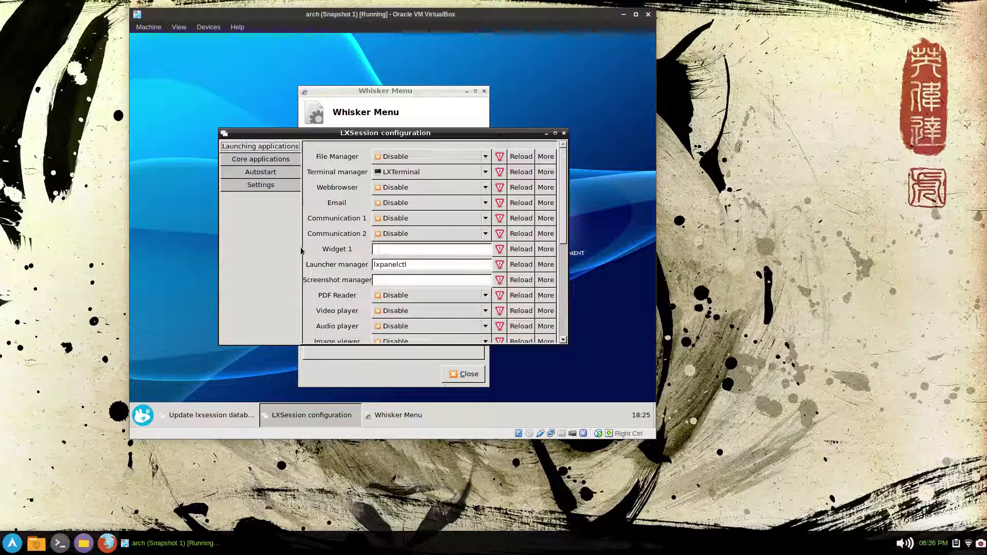
scroll(443, 259, "down", 3)
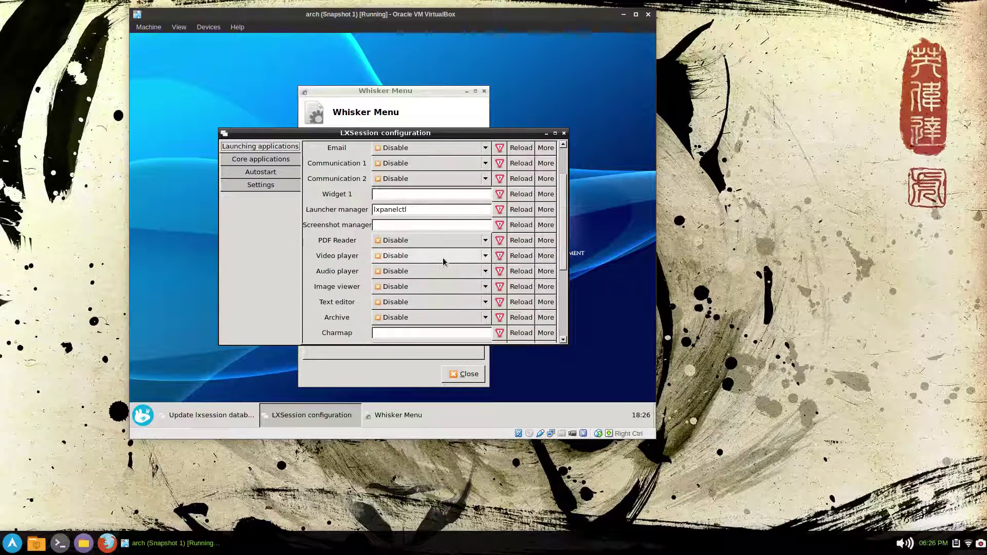
left_click(277, 160)
scroll(425, 258, "down", 4)
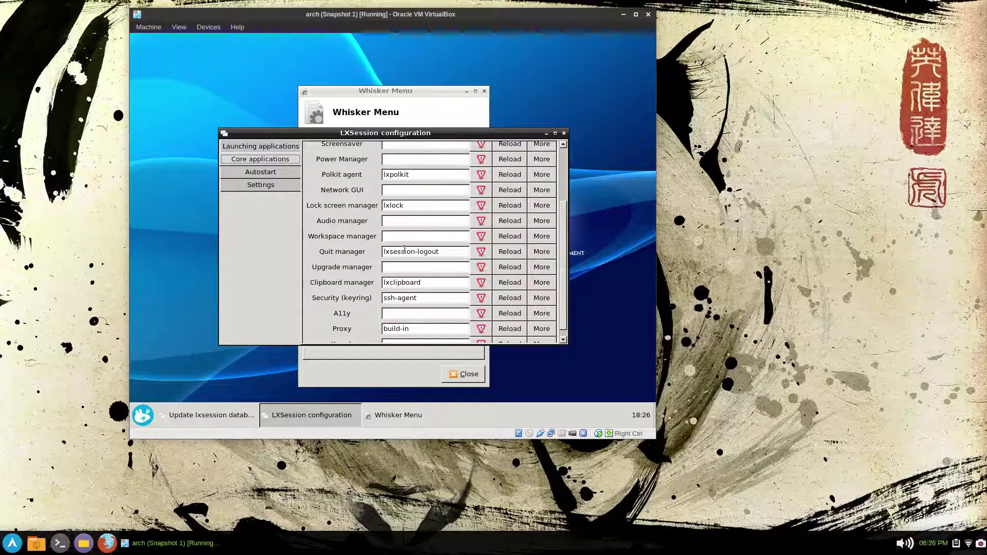
- Copy the lxsession-logout quit manager command into Whisker's Log Out field and close its settings
triple_click(394, 250)
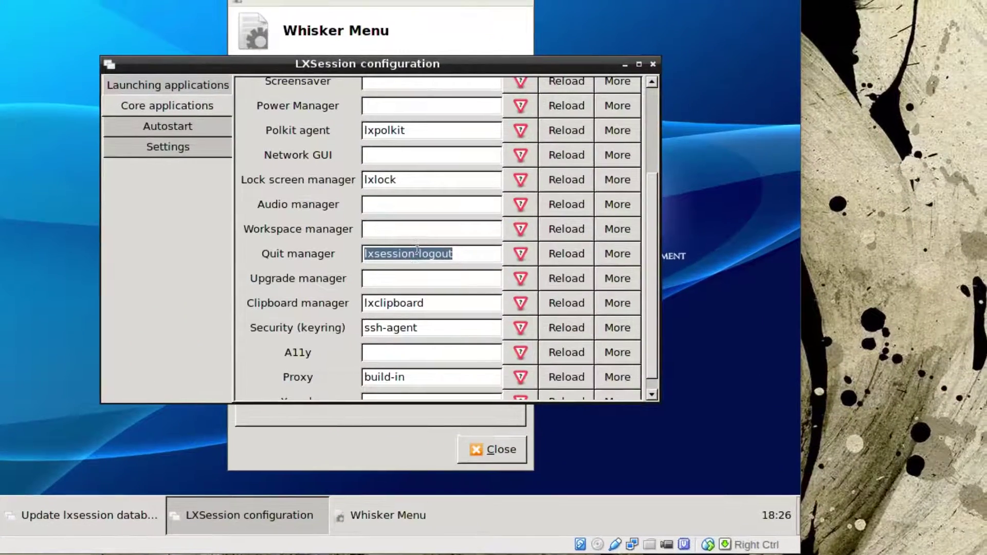
right_click(417, 251)
left_click(433, 273)
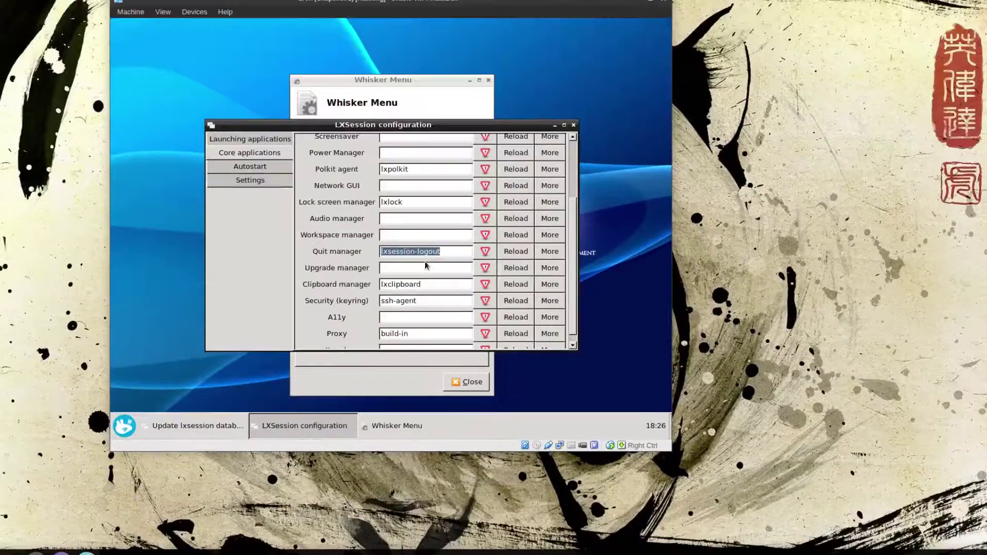
left_click(349, 388)
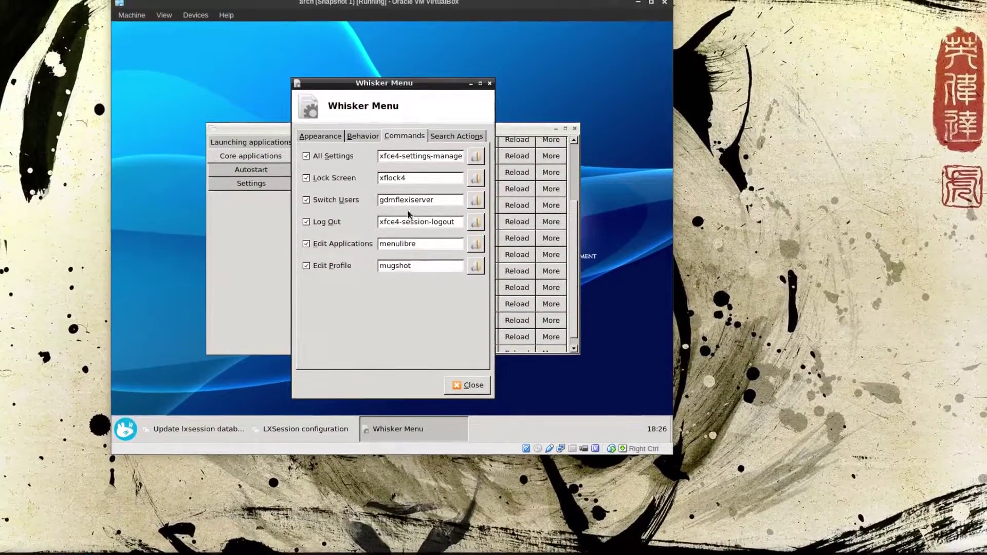
double_click(416, 222)
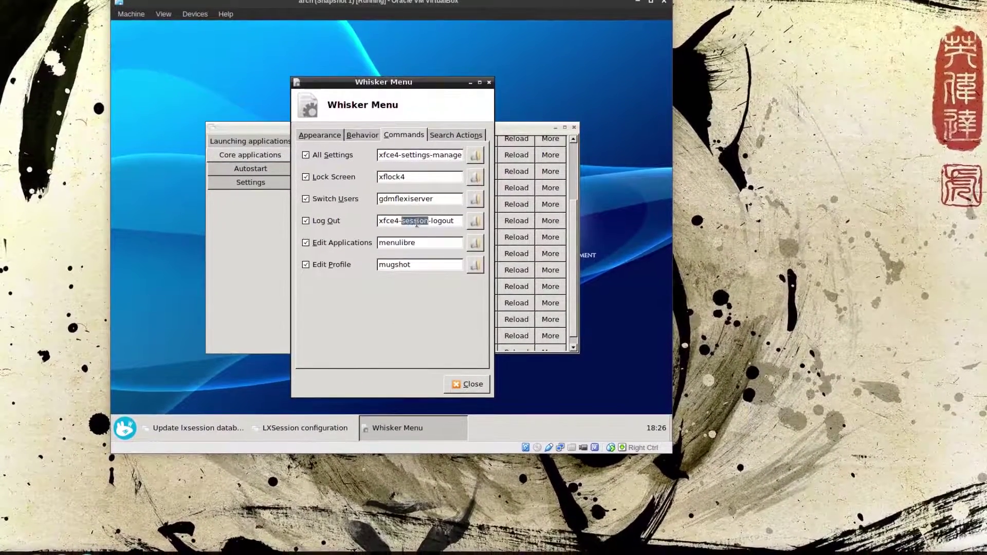
triple_click(416, 221)
key("ctrl+v")
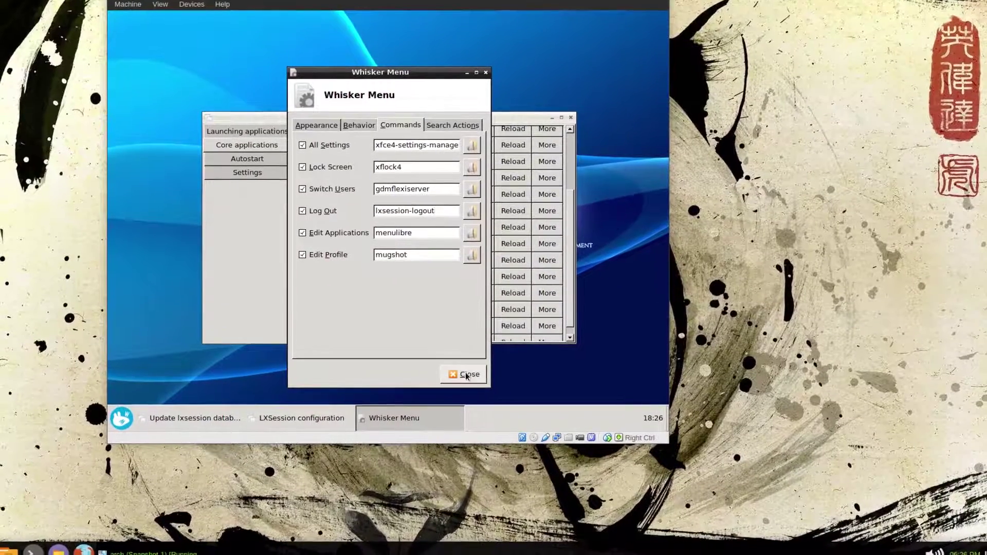
left_click(468, 383)
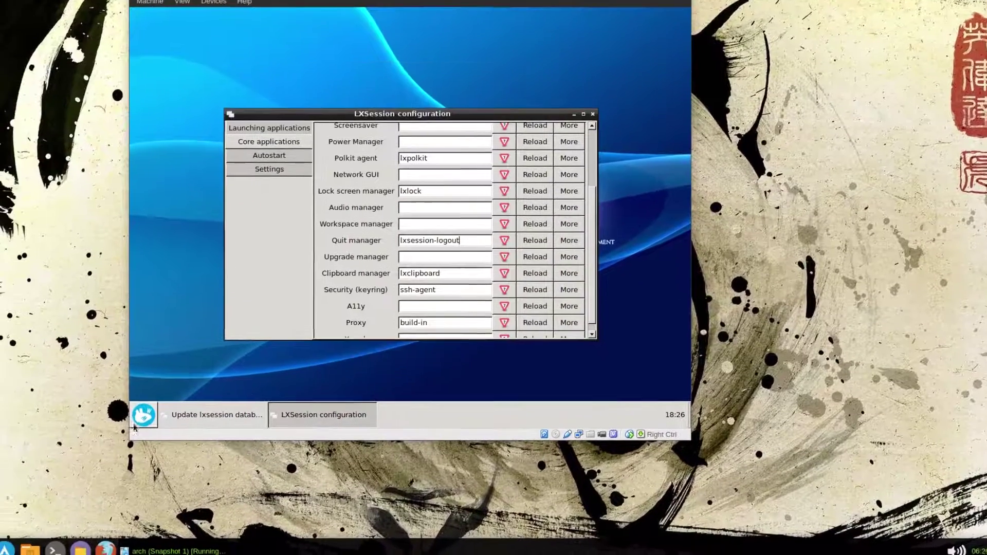
- Test the menu's log out action, cancel it, and return to LXSession configuration
left_click(145, 414)
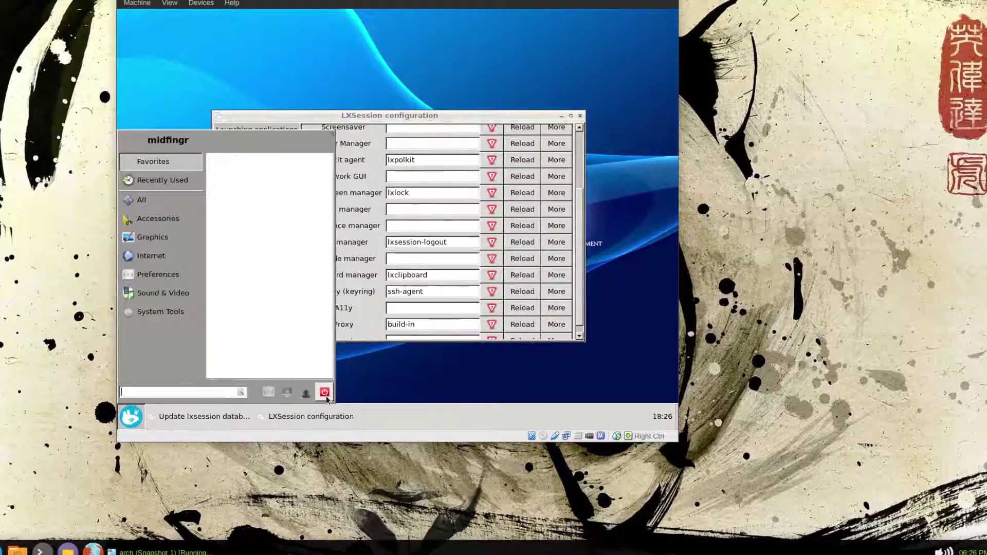
left_click(324, 392)
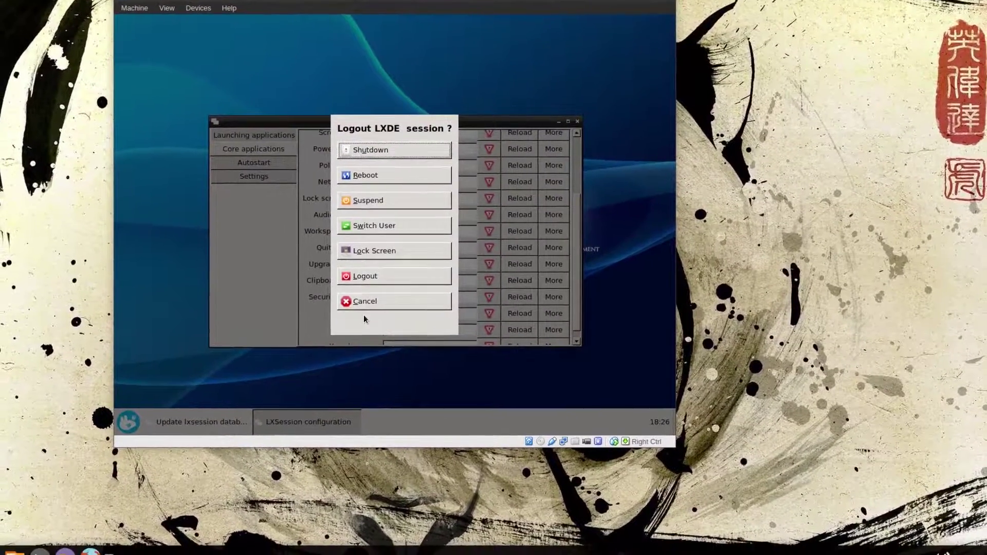
left_click(362, 312)
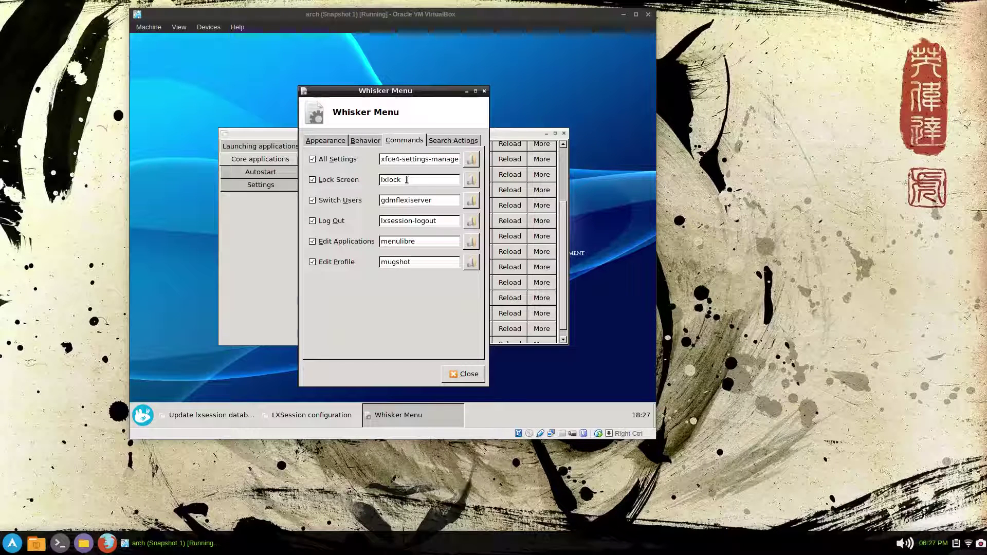
left_click(268, 261)
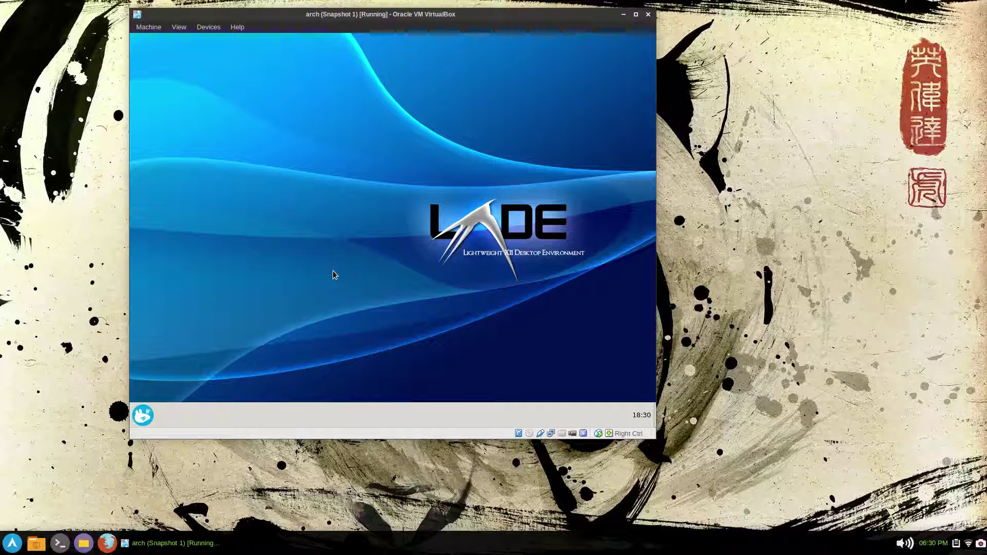
- Look up the i3lock package in LXTerminal, then close the terminal
left_click(143, 415)
left_click(170, 299)
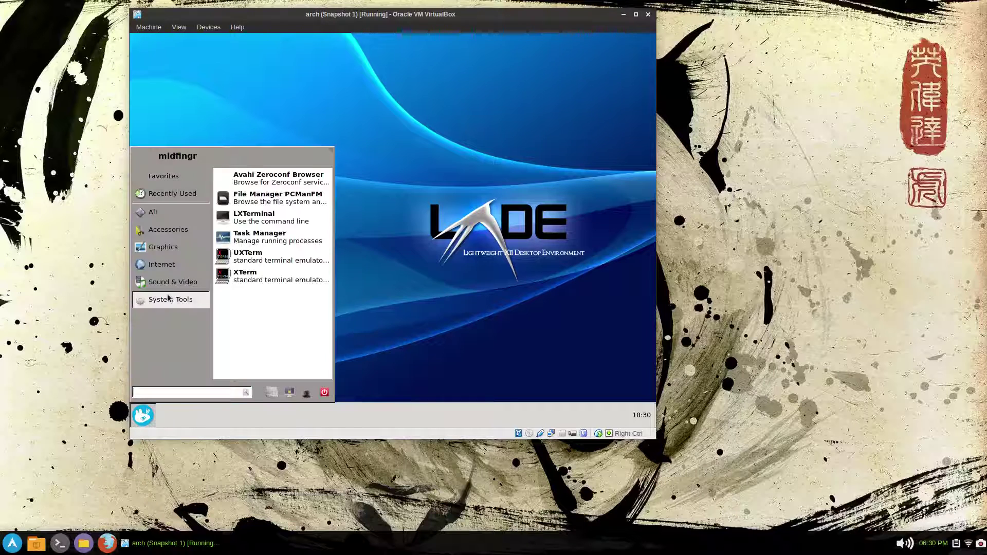
left_click(270, 216)
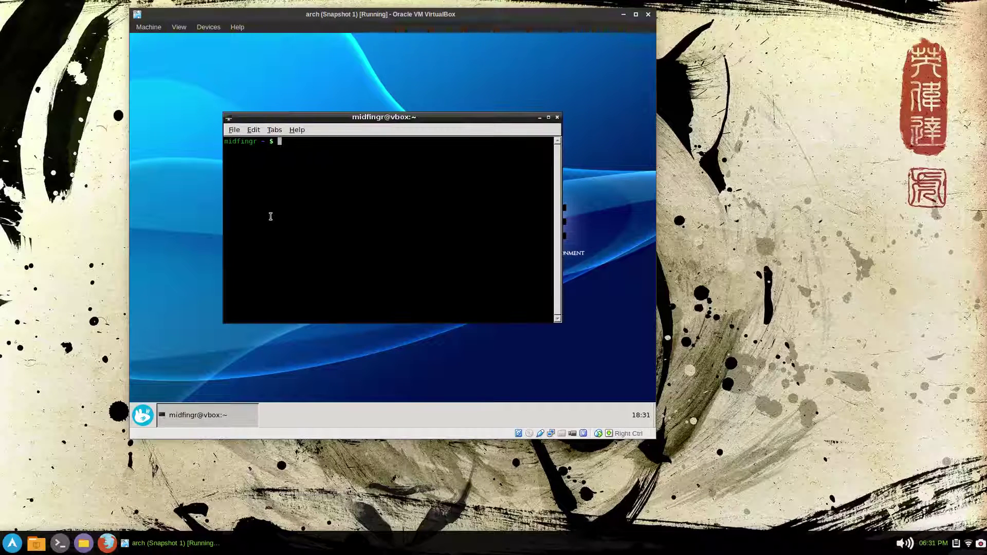
type("pacs")
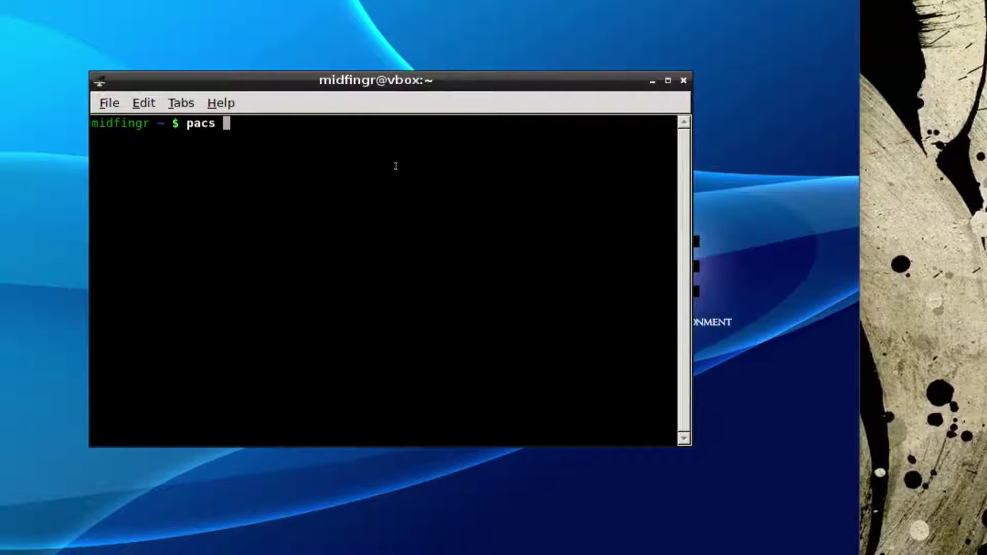
type("i3lock")
key("Return")
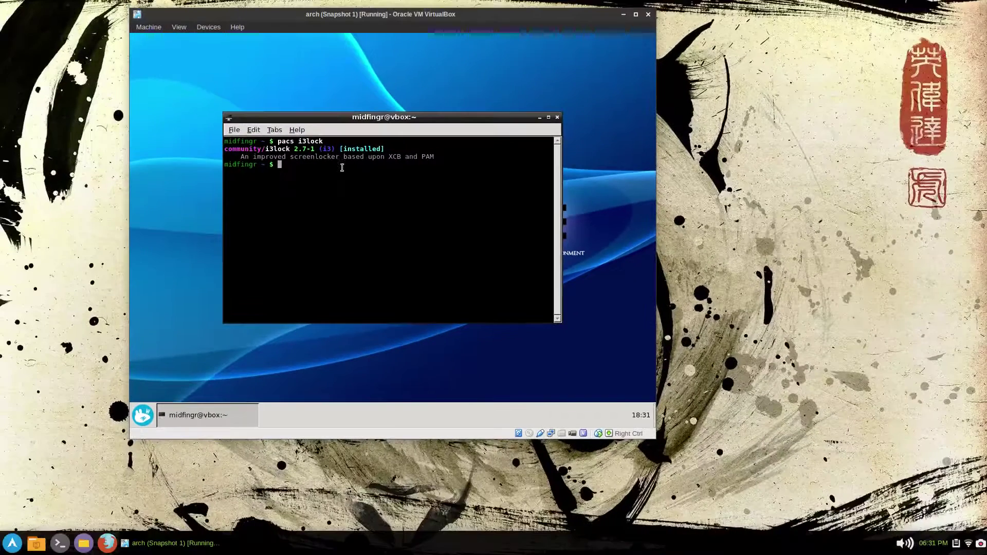
left_click(556, 117)
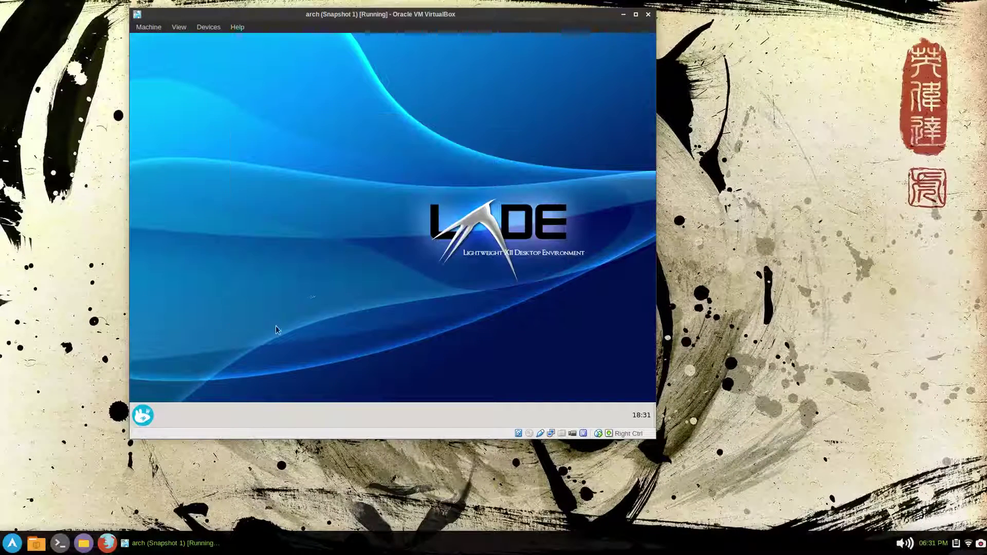
- Lock the screen from the menu to test it, then unlock with the account password
left_click(143, 415)
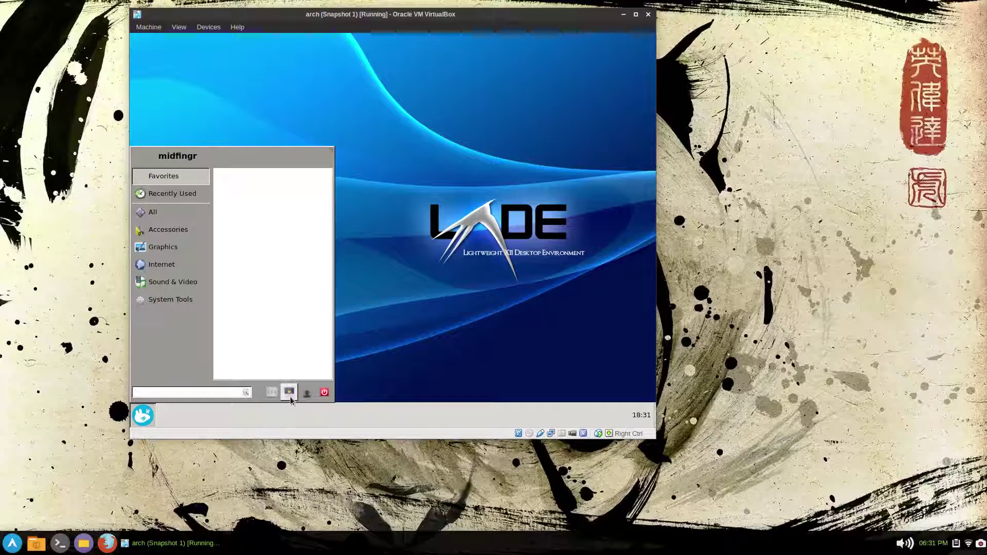
left_click(290, 395)
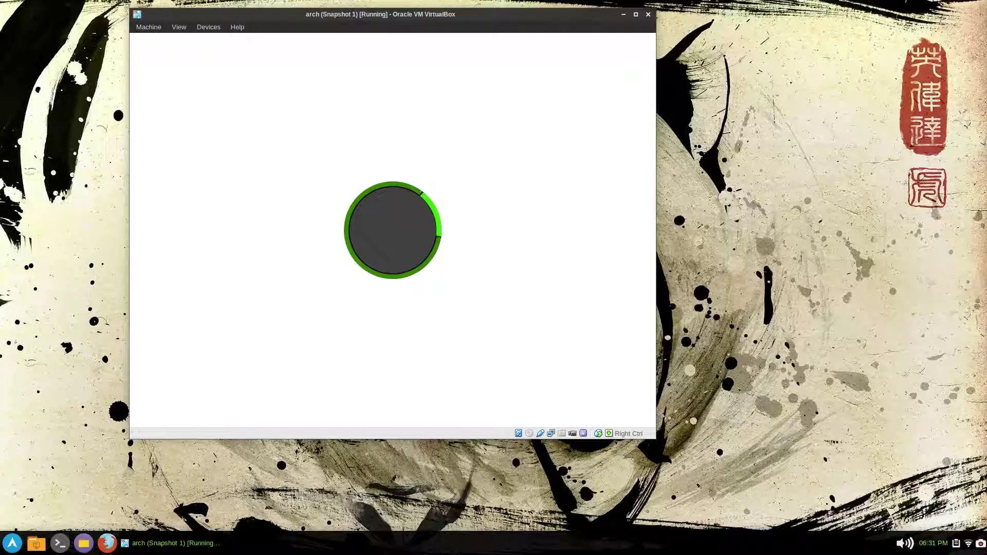
key("Return")
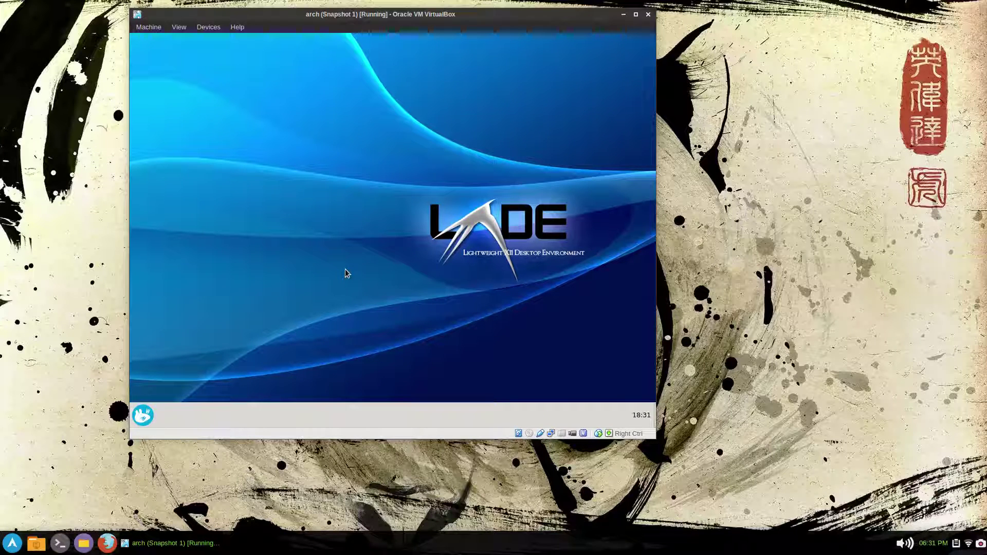
right_click(374, 170)
key("Escape")
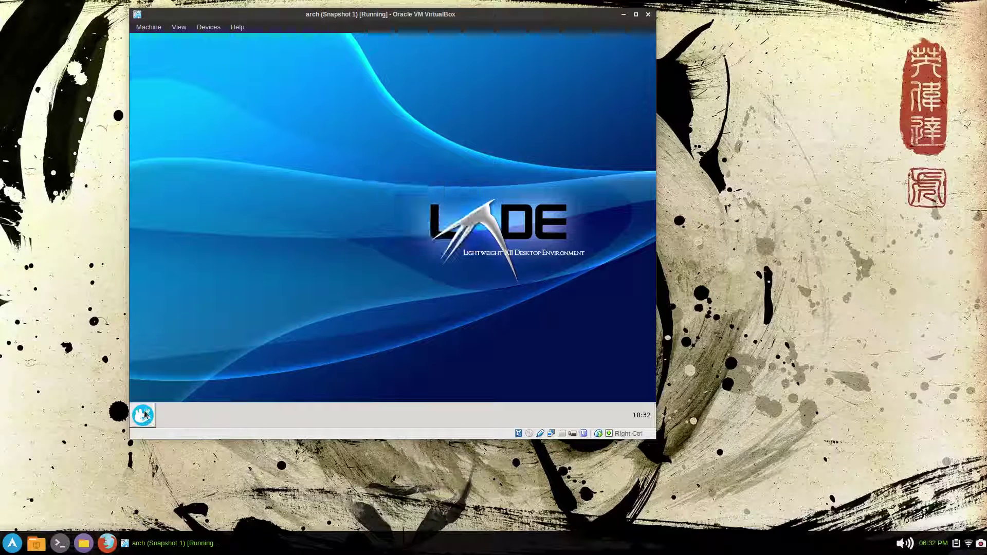
- Install compton-git from the AUR with 'yaourt compton', choosing option 4
left_click(143, 415)
left_click(170, 300)
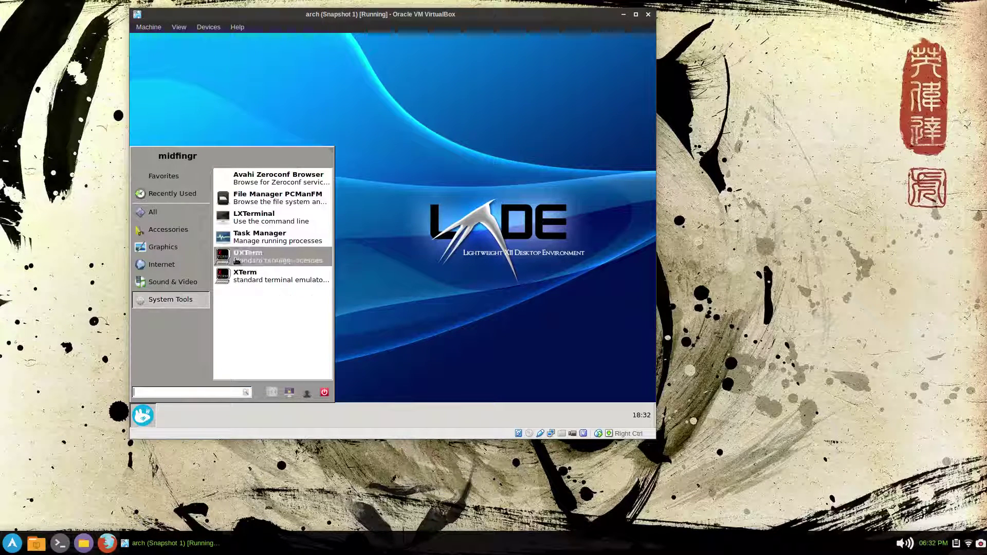
left_click(252, 222)
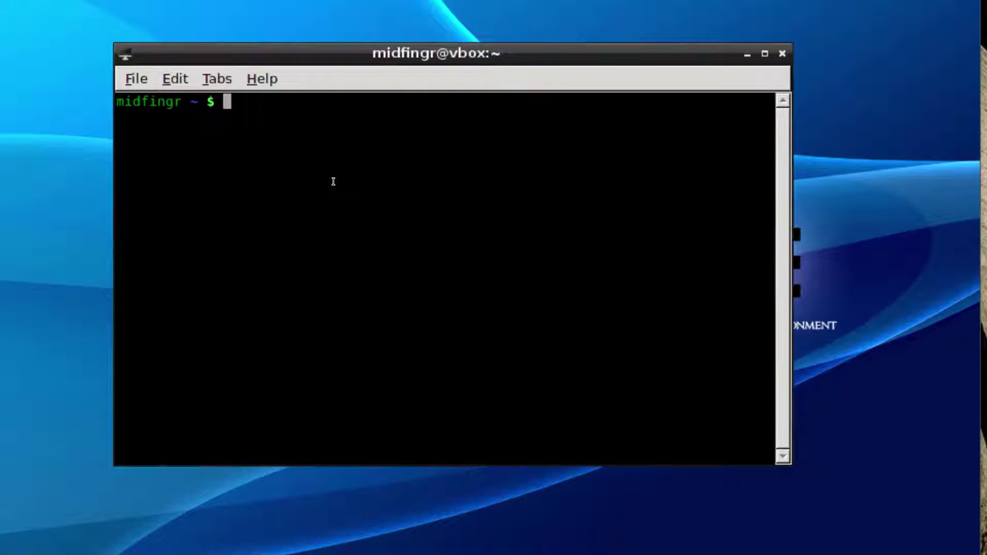
type("yaourt compton")
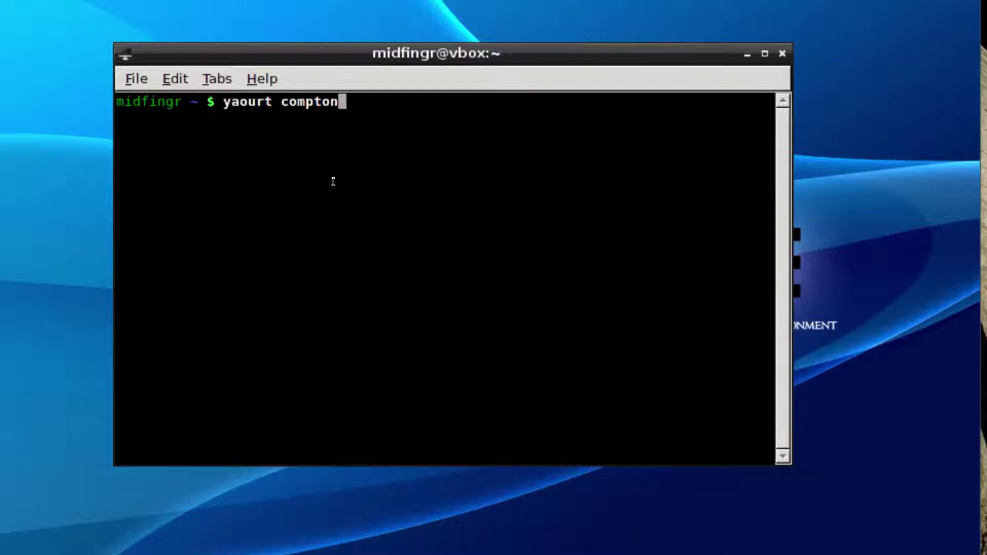
key("Return")
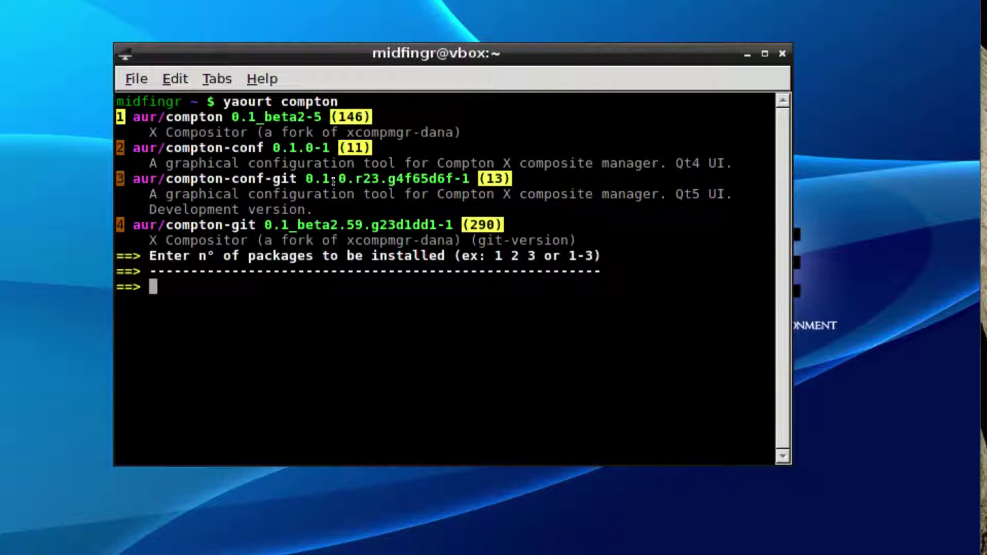
type("4")
key("Return")
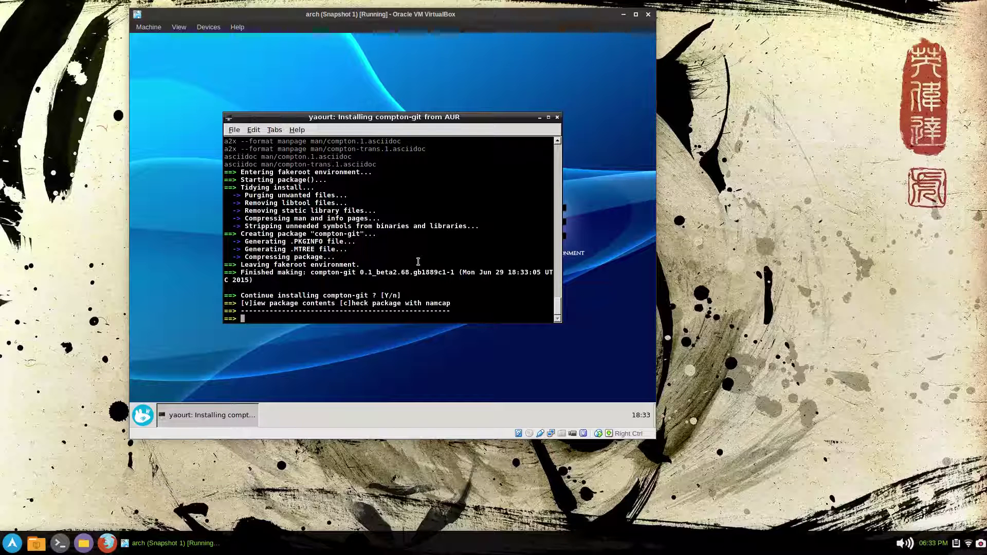
key("Return")
key("Return")
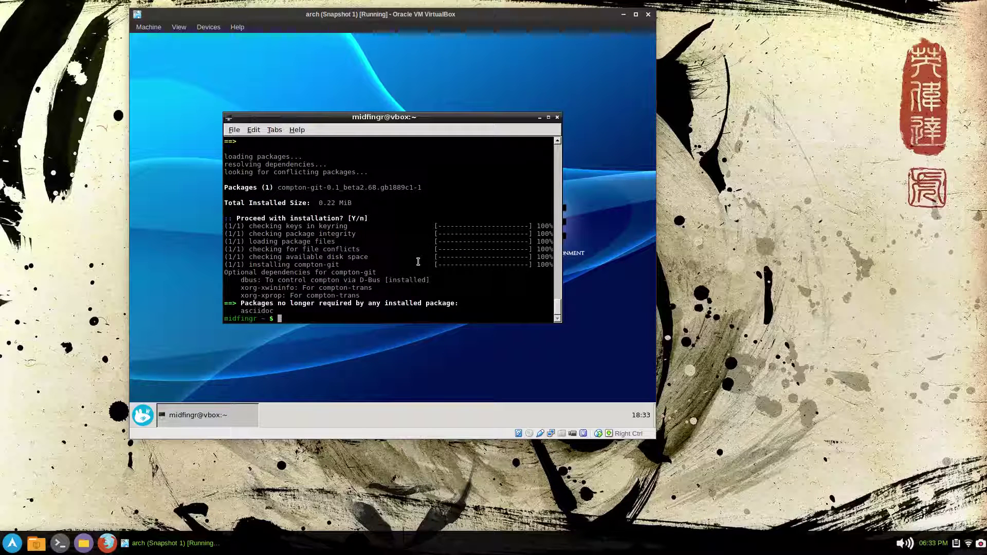
- Clear the terminal and start compton in the background with 'compton -b &'
key("ctrl+l")
type("compto")
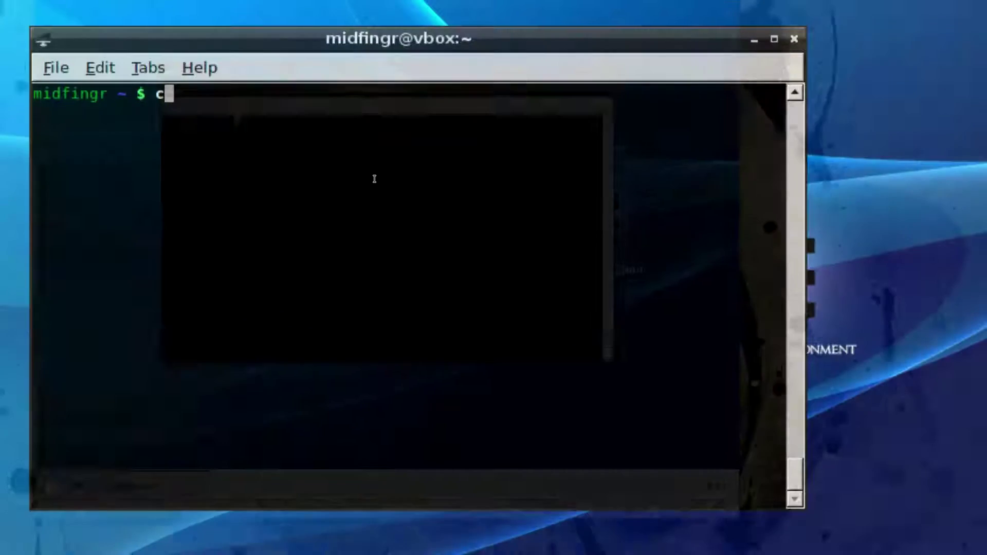
type("n")
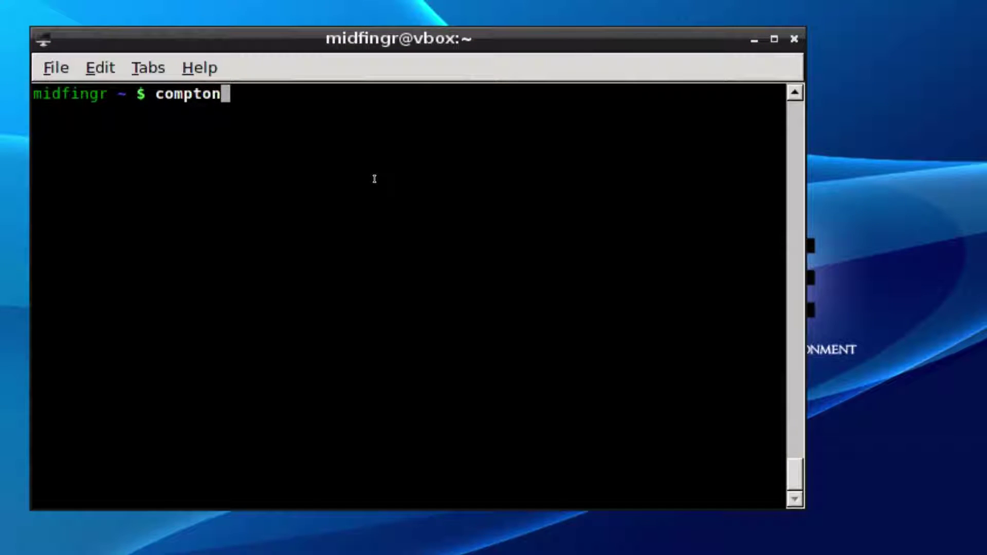
type(" -b &")
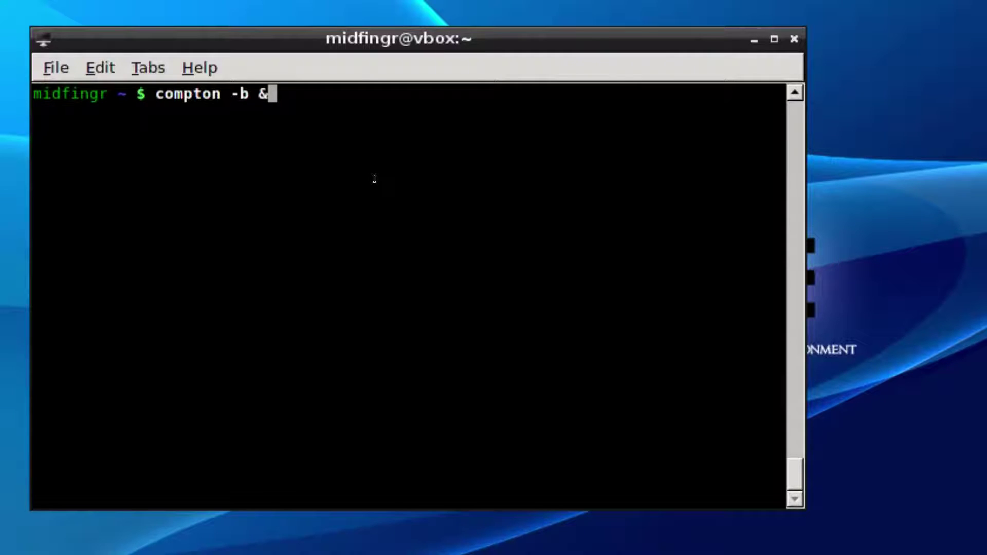
key("Return")
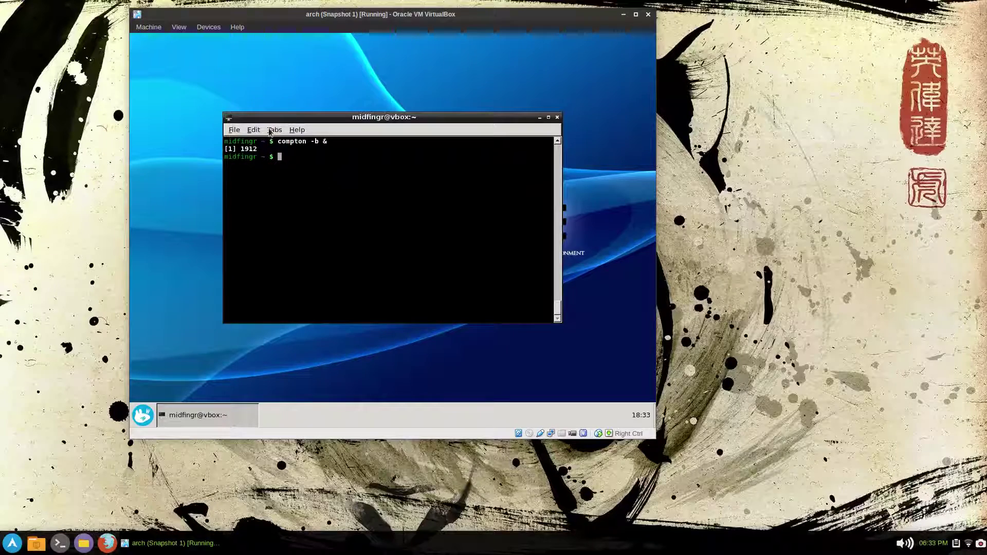
- Lower LXTerminal's background colour opacity to about 210 and apply the preferences
left_click(234, 130)
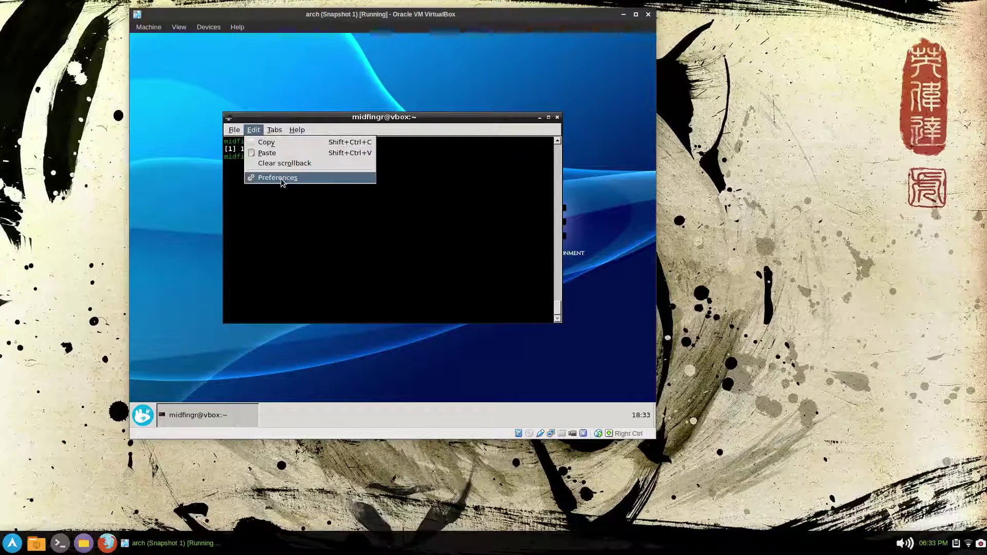
left_click(278, 178)
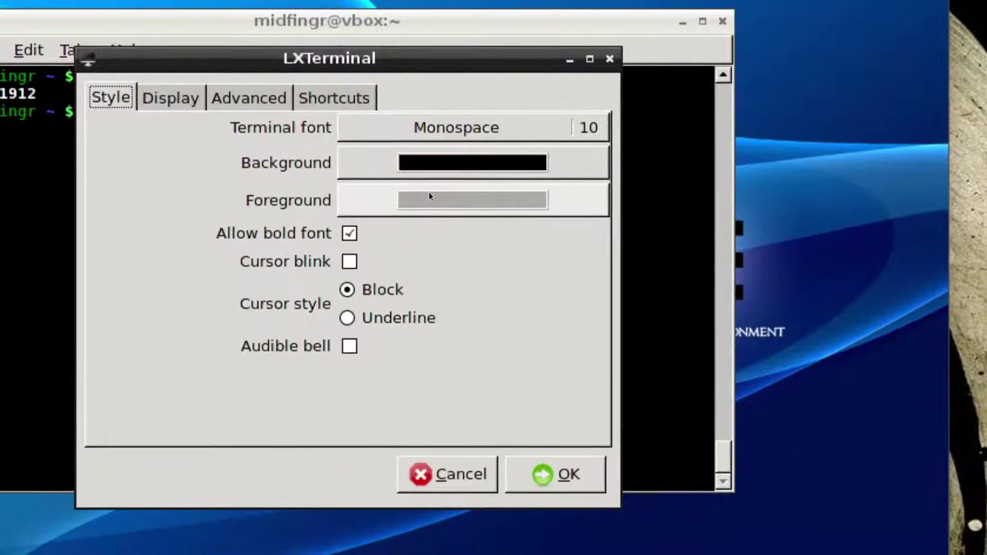
left_click(423, 165)
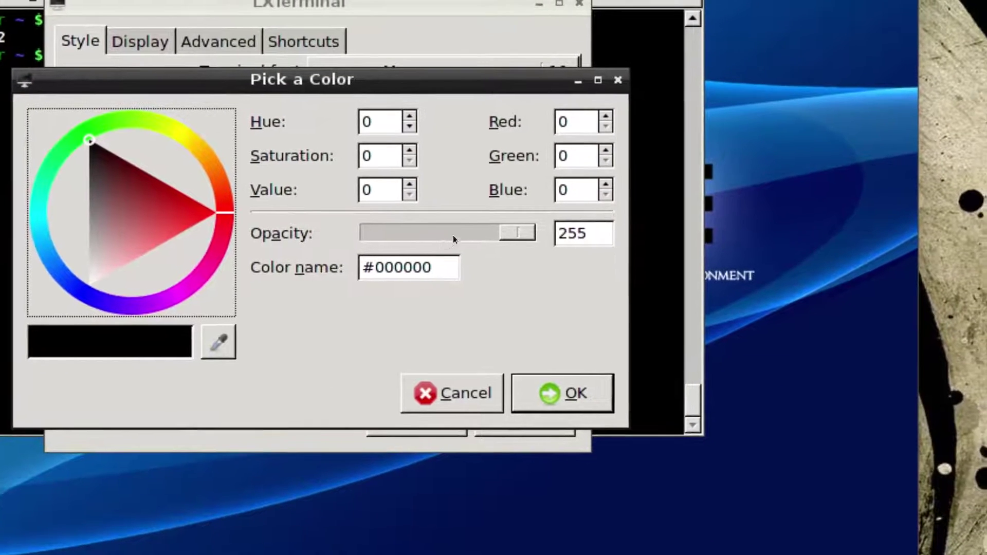
left_click(508, 307)
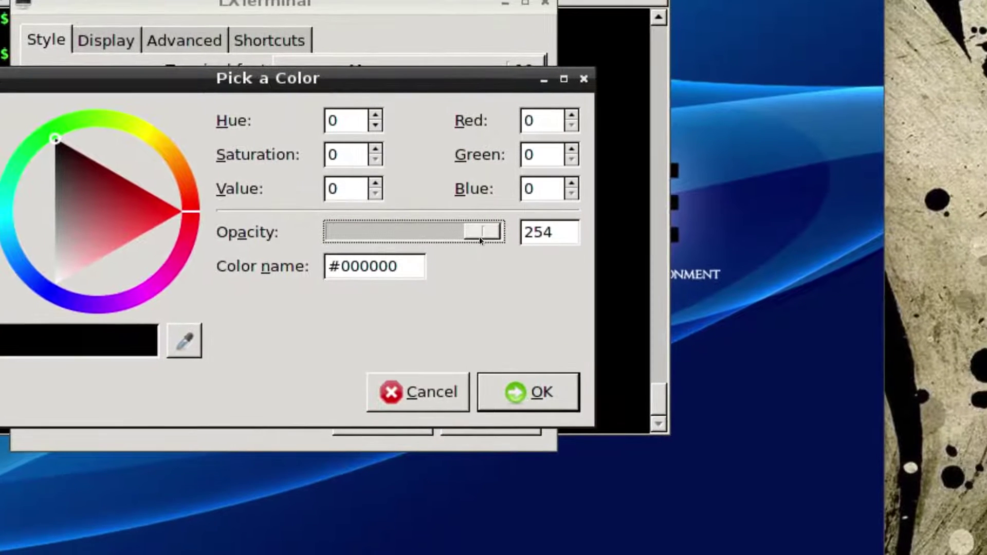
left_click_drag(512, 231, 468, 236)
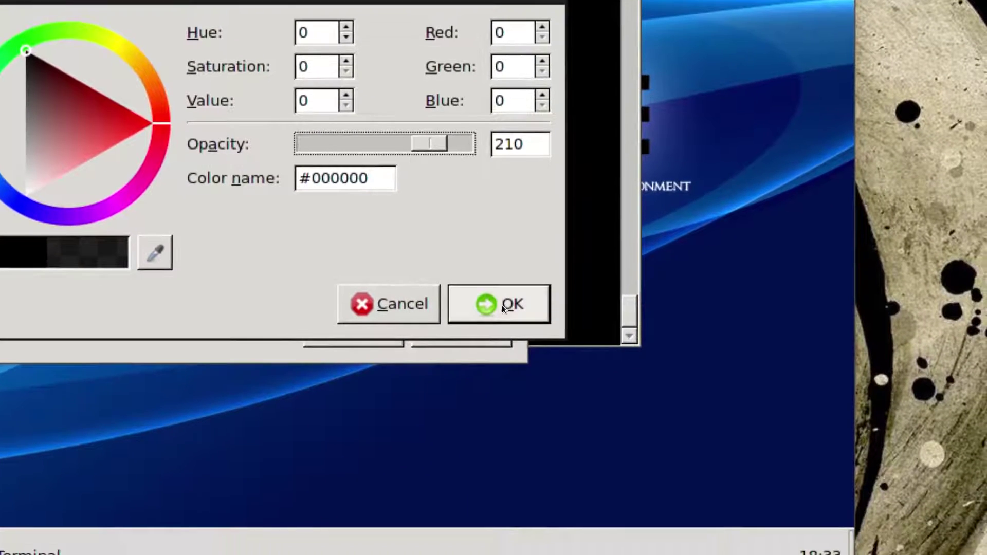
left_click(502, 304)
left_click(497, 323)
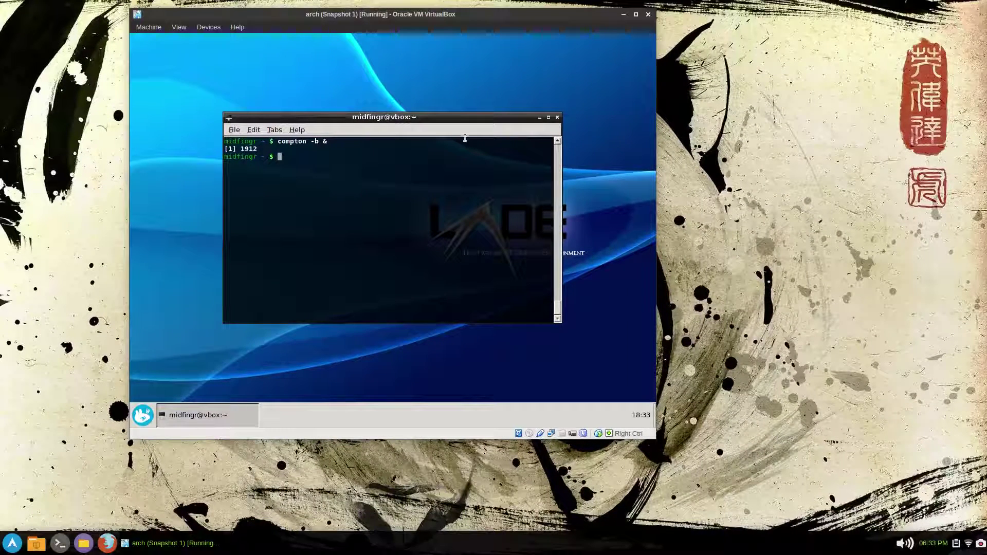
- Close the terminal, launch PCManFM, and return to the home folder
left_click(557, 118)
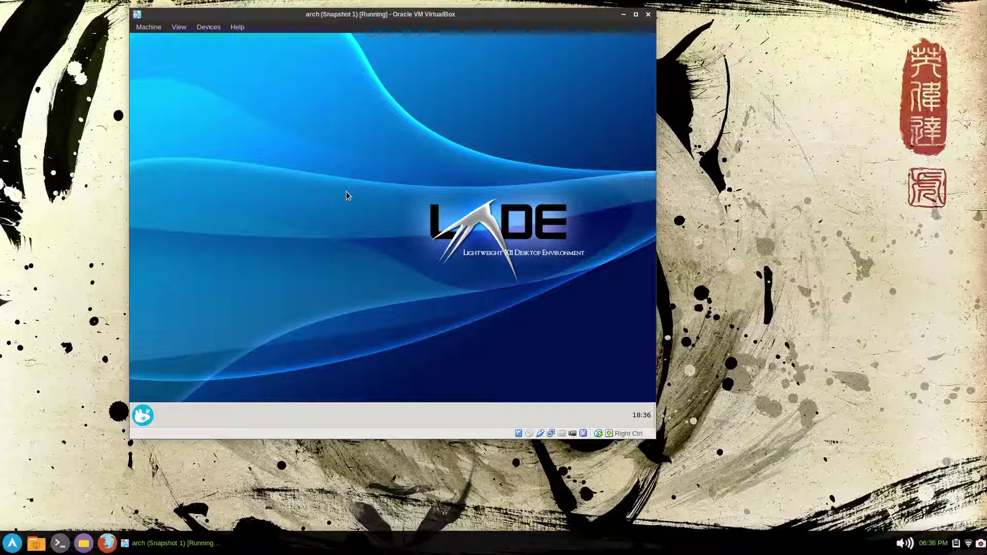
left_click(142, 414)
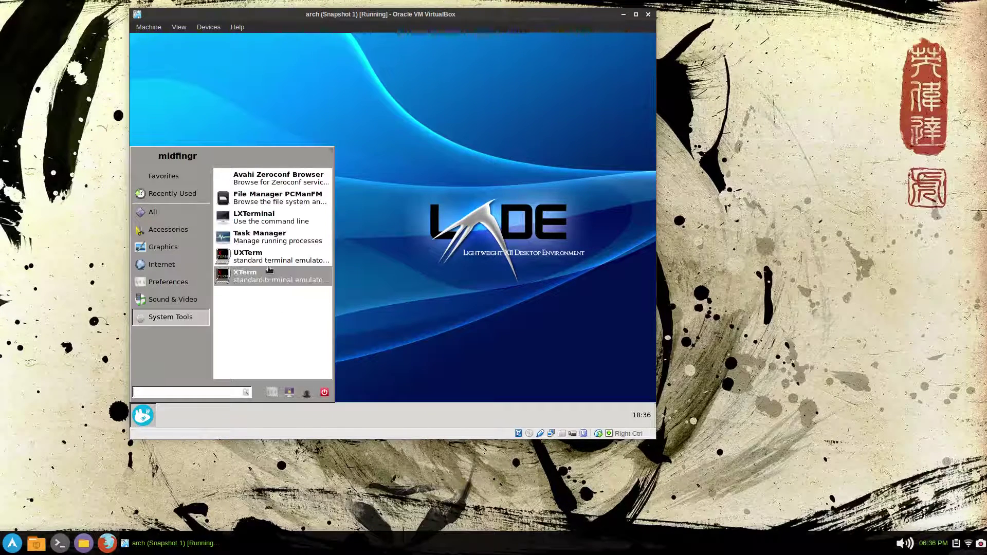
left_click(250, 201)
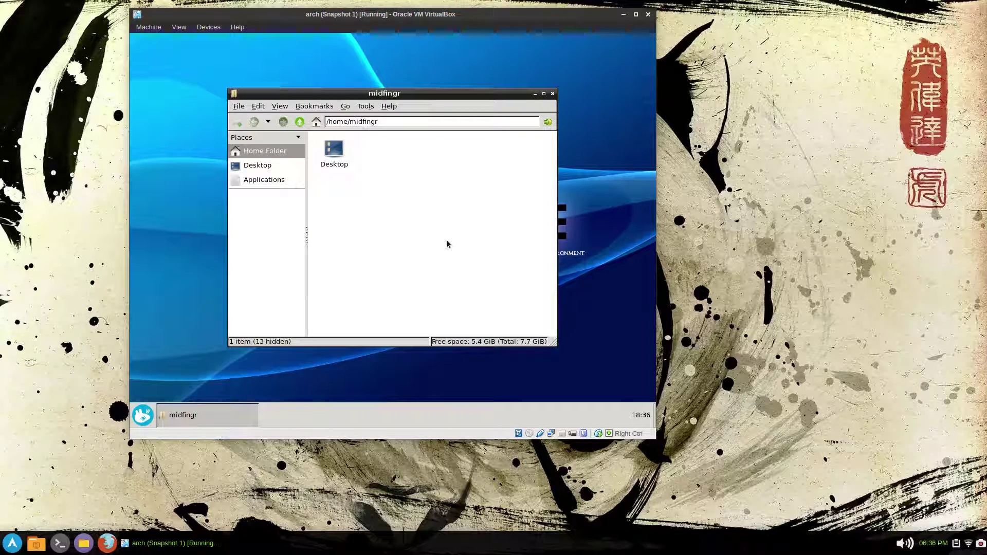
left_click(260, 180)
key("alt+Left")
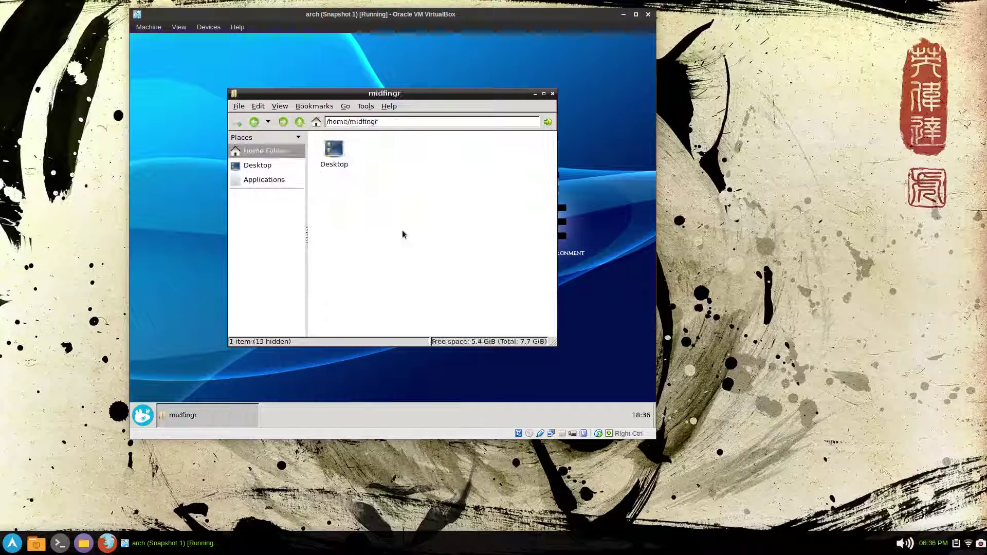
- Create an 'openbox' symlink to .config/openbox/ with ln -s in a home-folder terminal, then exit
right_click(402, 224)
key("Escape")
key("ctrl+alt+t")
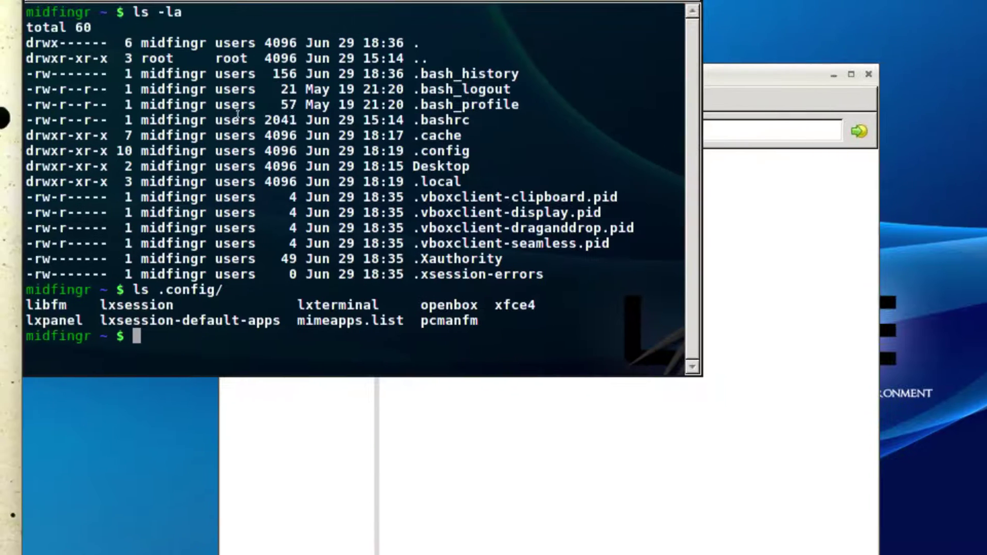
type("ln ")
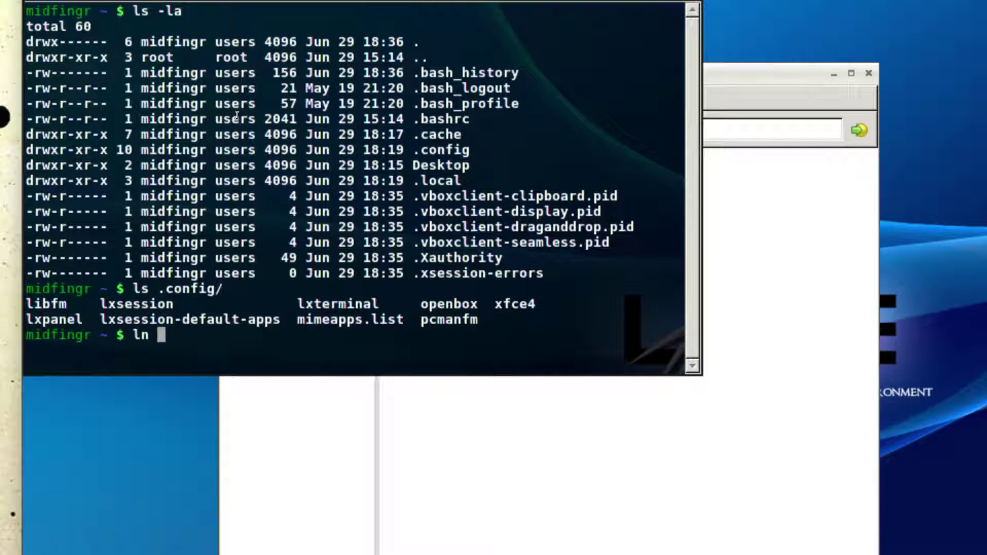
type("-s .co")
key("Tab")
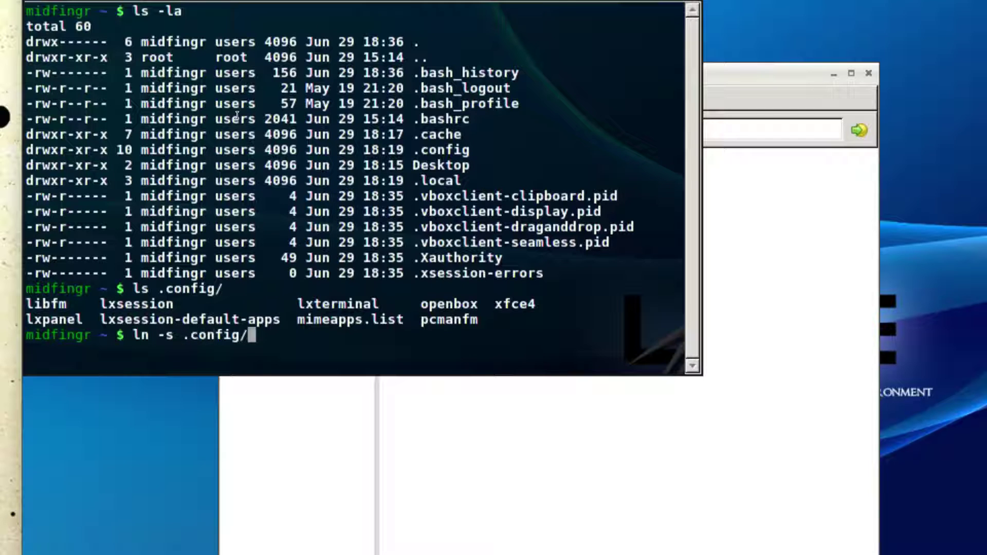
type("op")
key("Tab")
type("open")
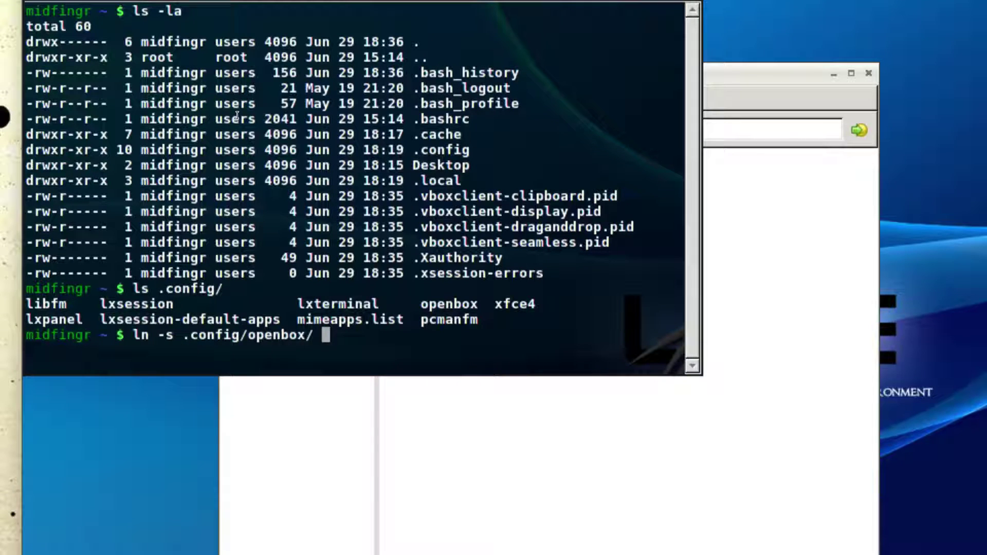
type("bix")
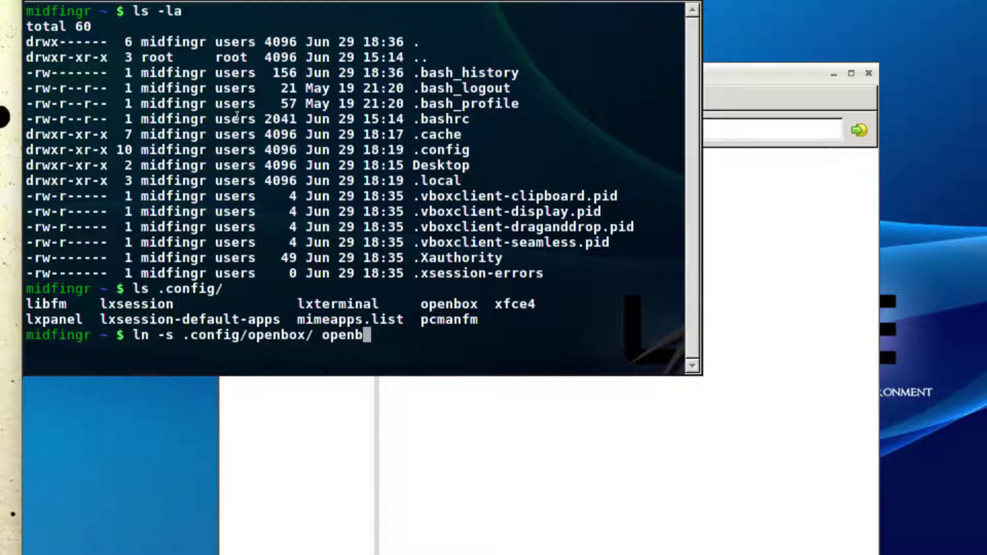
key("BackSpace")
key("BackSpace")
type("ox")
key("Return")
type("q")
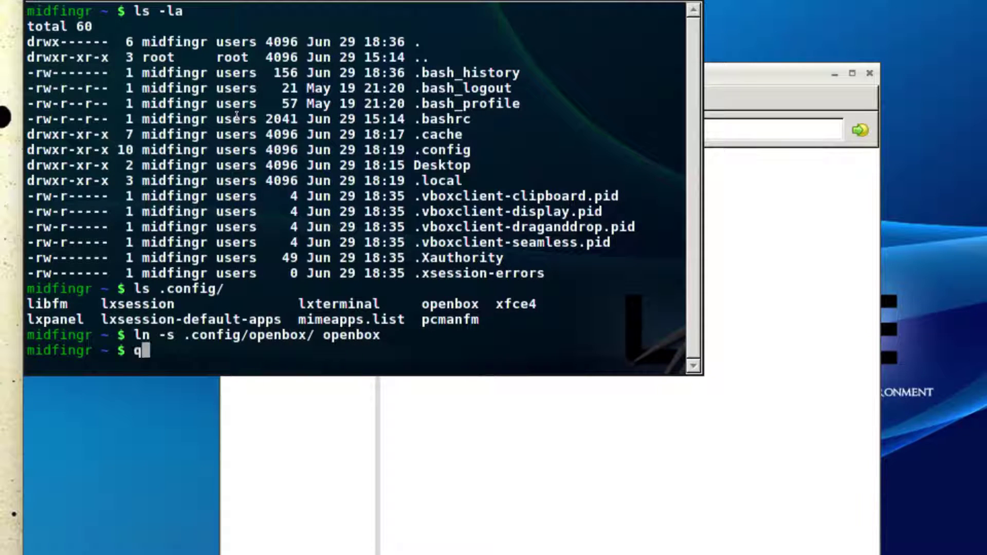
key("Return")
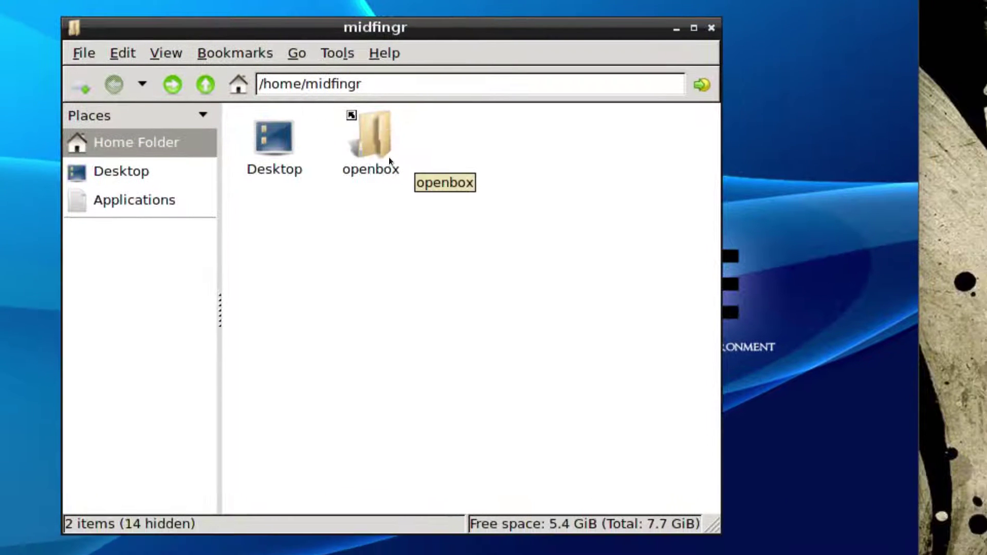
- Turn on single-click file opening in PCManFM's preferences
left_click(387, 154)
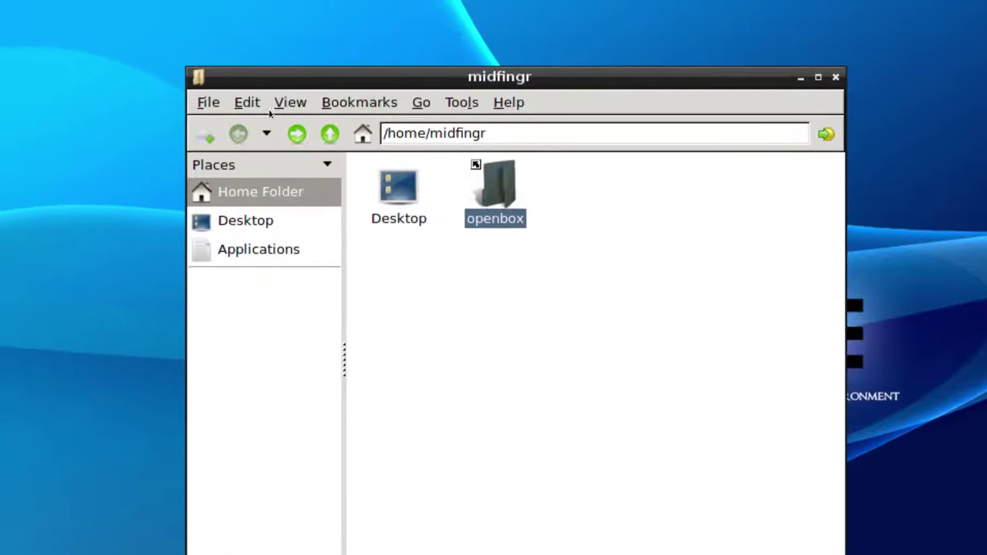
left_click(249, 103)
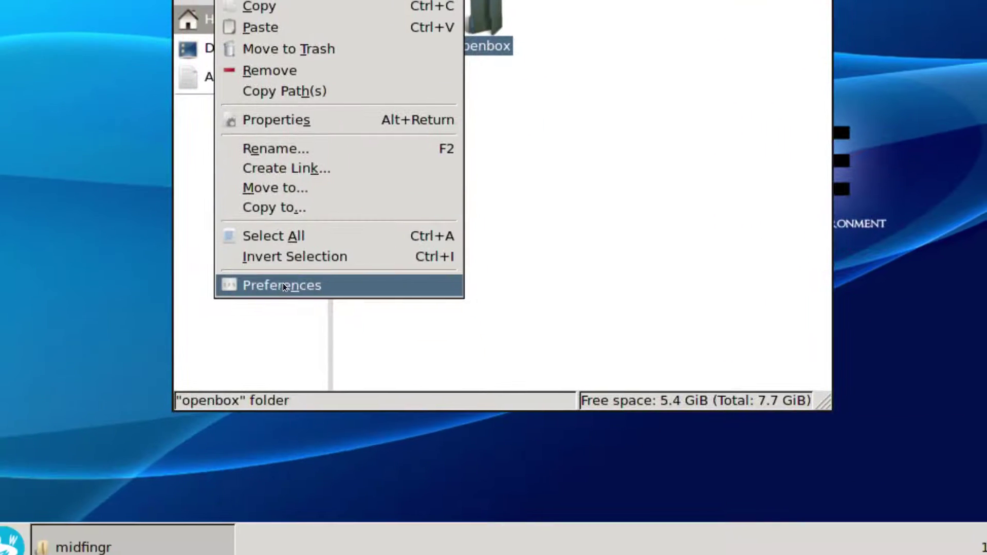
left_click(303, 461)
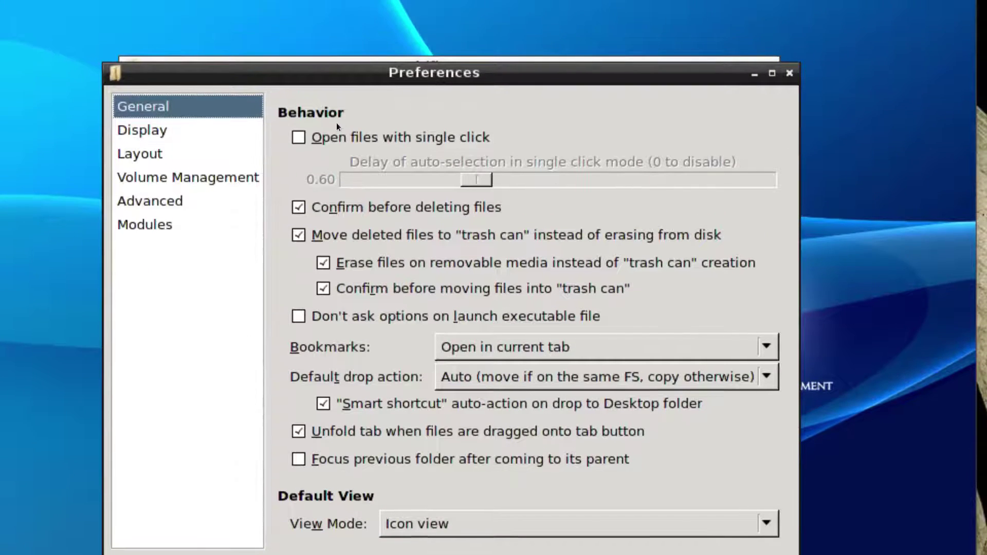
left_click(338, 108)
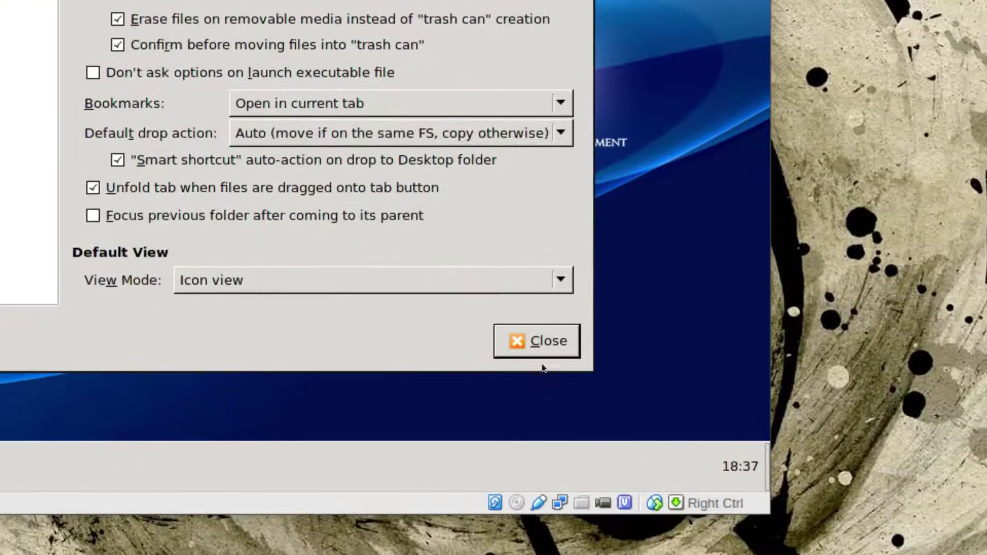
left_click(521, 320)
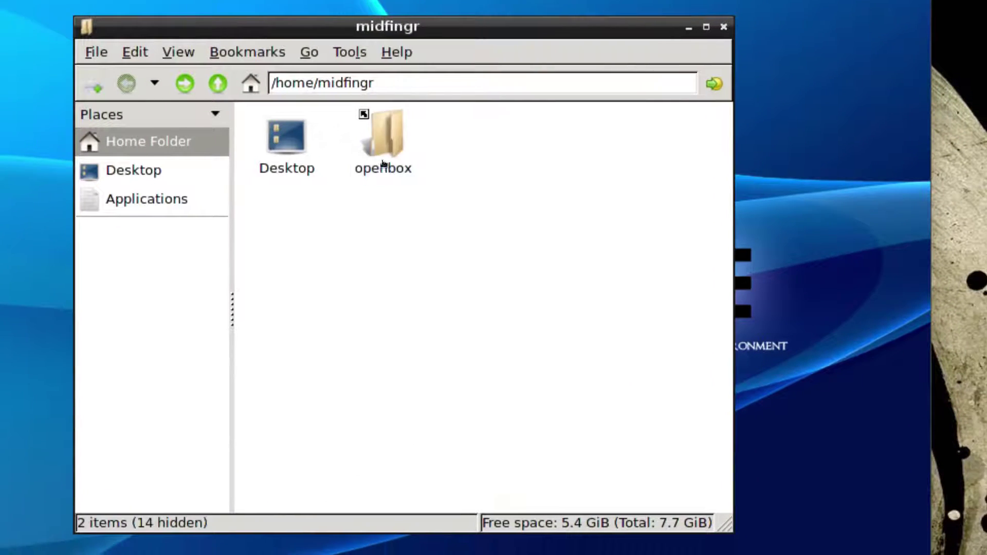
- Open openbox/lxde-rc.xml in Leafpad with word wrap on and start a search
left_click(402, 174)
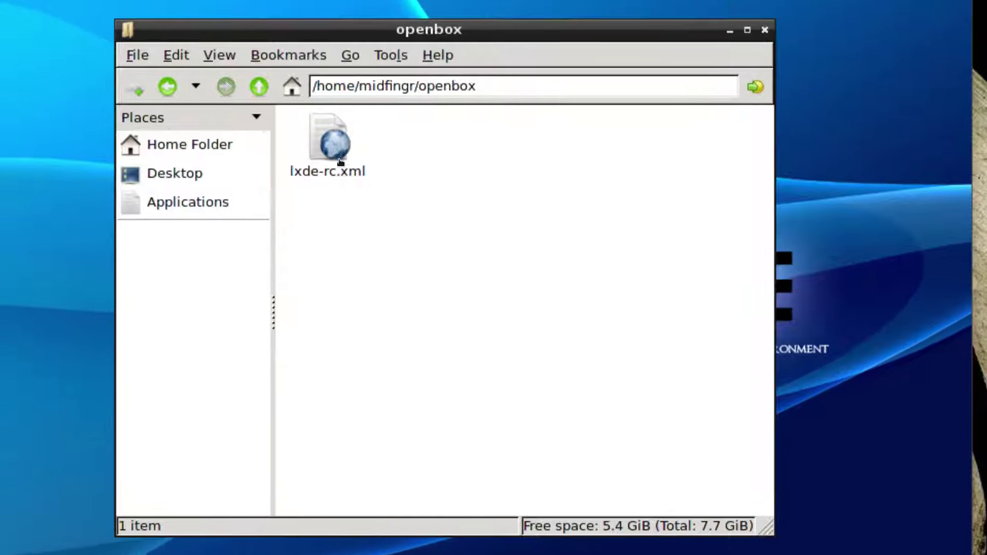
right_click(334, 165)
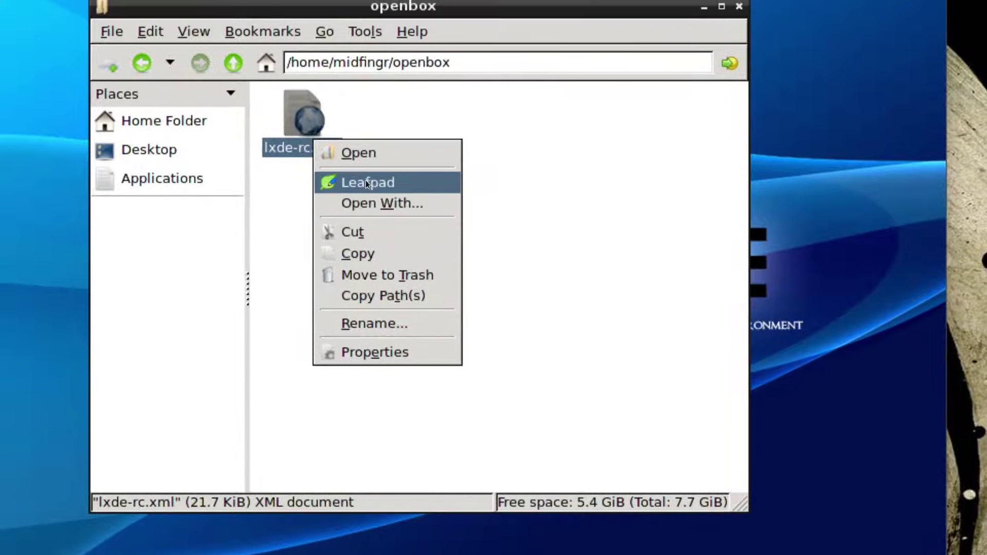
left_click(365, 168)
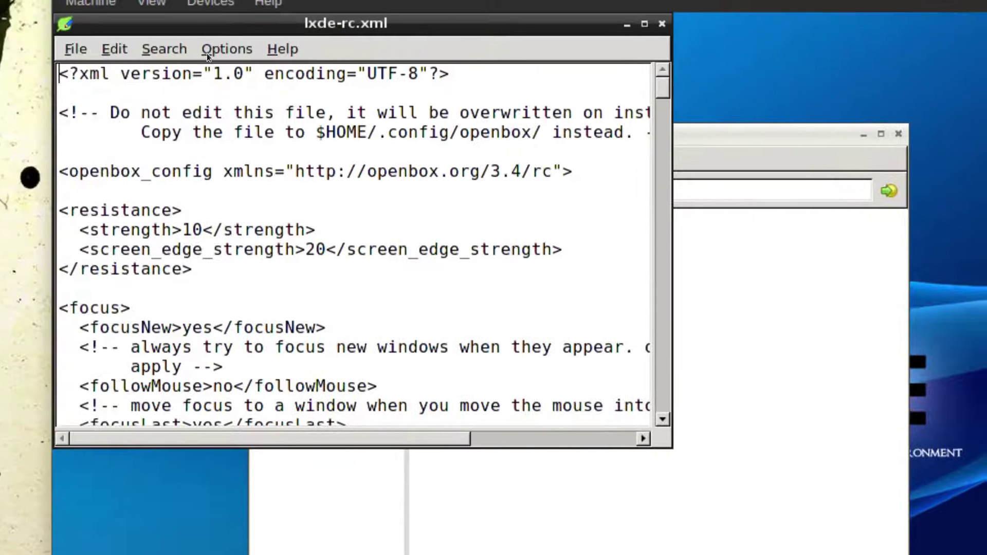
left_click(222, 30)
left_click(241, 58)
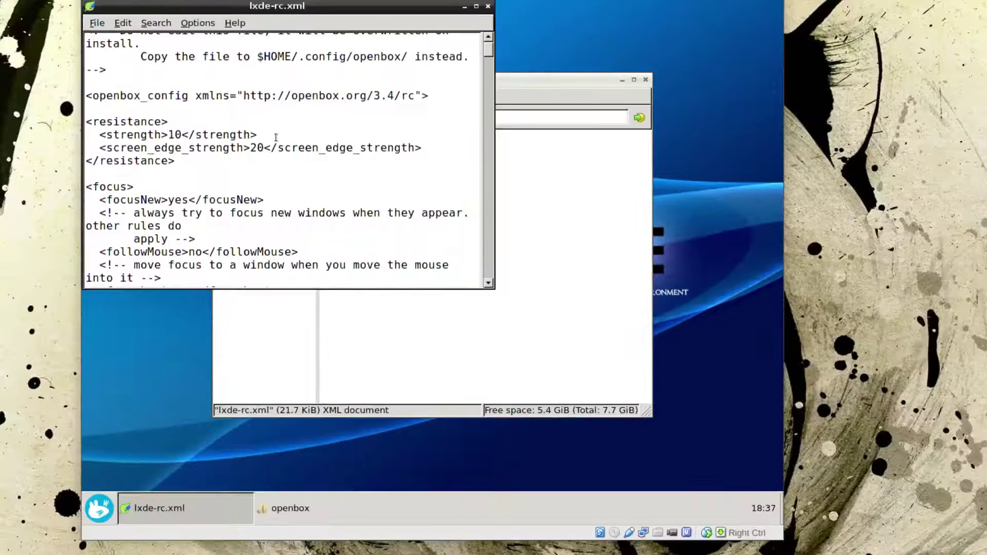
key("ctrl+f")
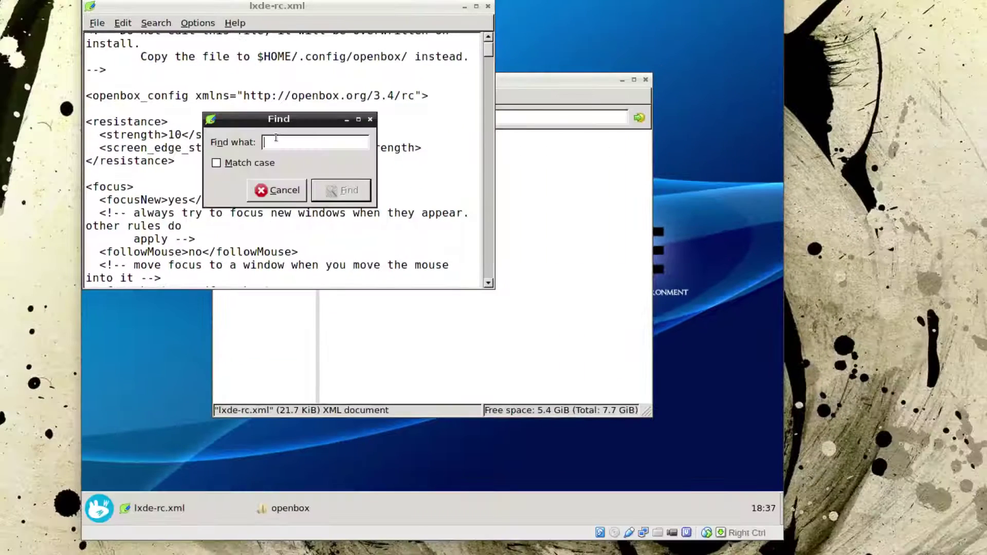
- Search lxde-rc.xml for "run" to reach the application keybindings
type("run")
key("Return")
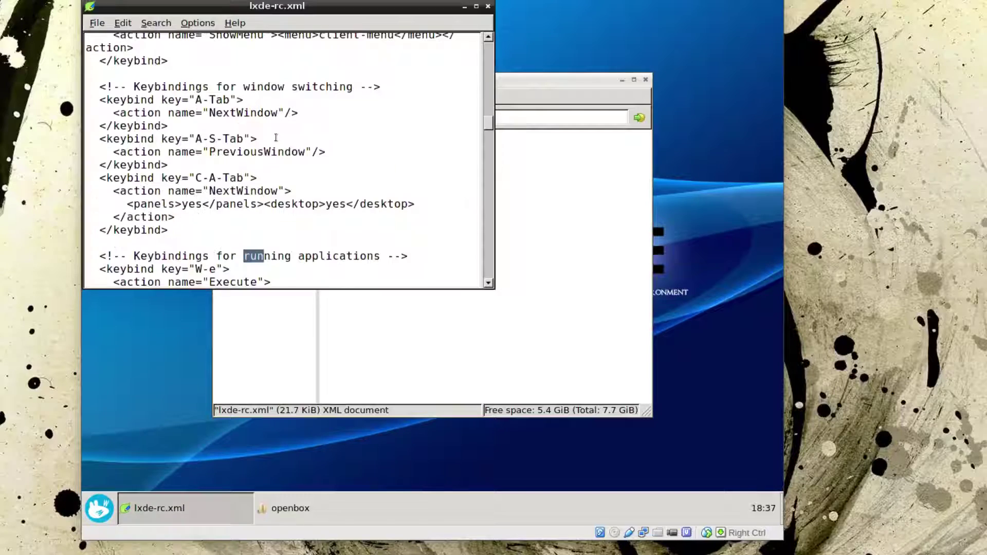
scroll(276, 138, "down", 2)
- Copy the whole <keybind key="W-e"> block through </keybind>
left_click(268, 198)
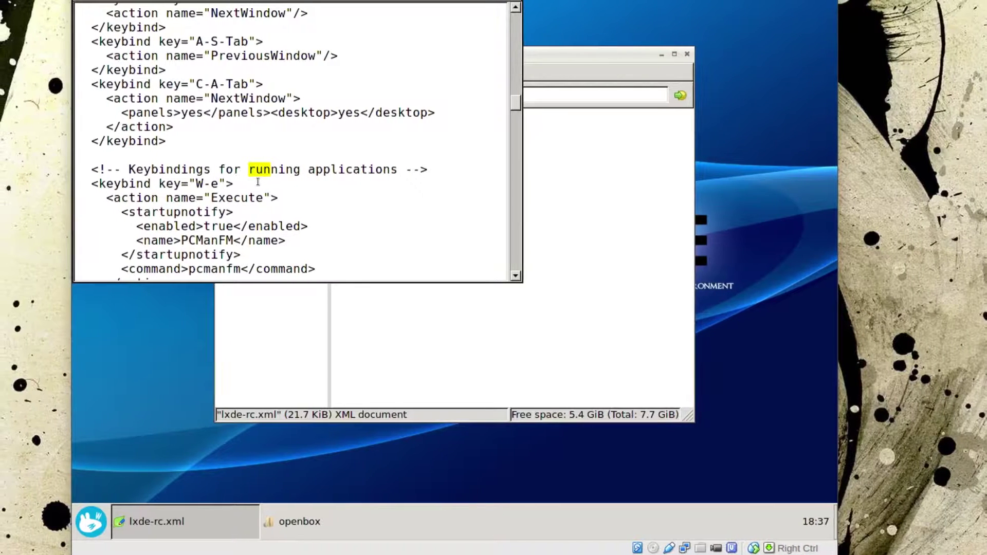
scroll(258, 181, "down", 1)
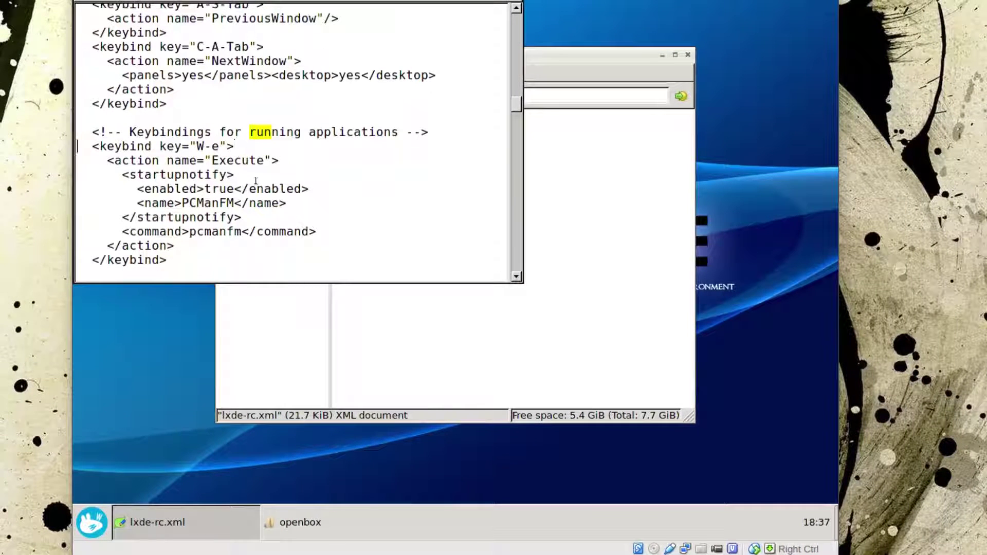
key("shift+Down")
key("shift+Down")
key("shift+Down")
key("shift+Down")
key("shift+Down")
key("shift+Down")
key("shift+Down")
key("shift+Down")
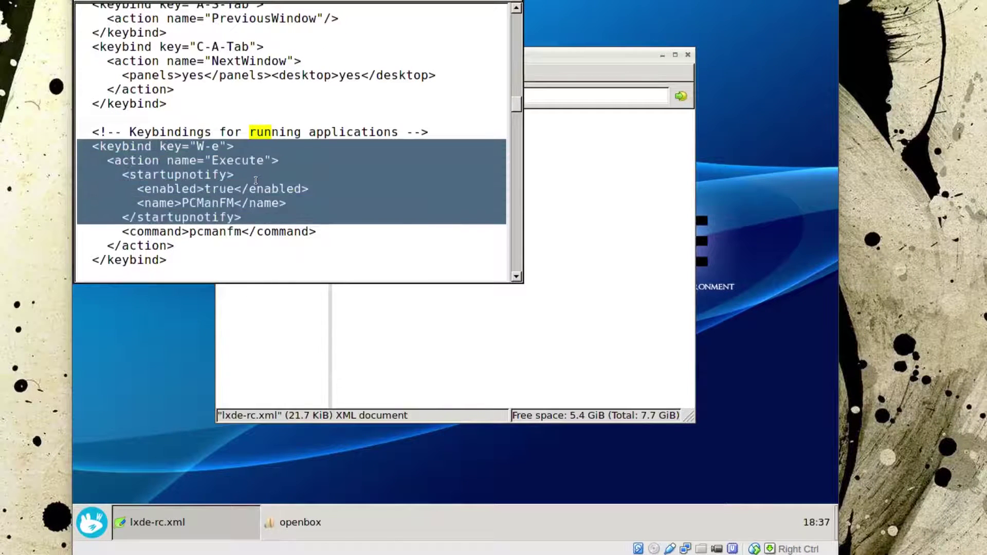
key("shift+Left")
scroll(255, 181, "down", 1)
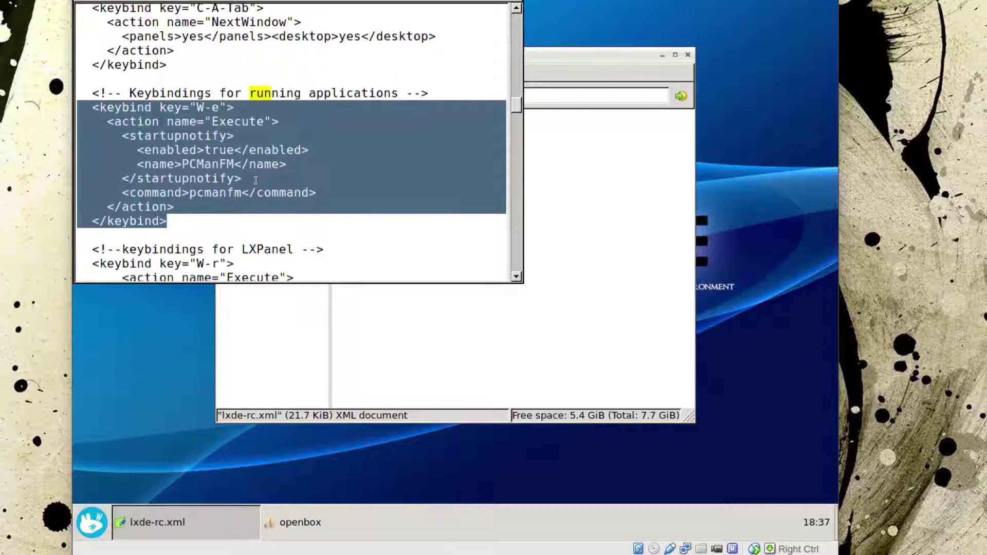
scroll(255, 181, "down", 1)
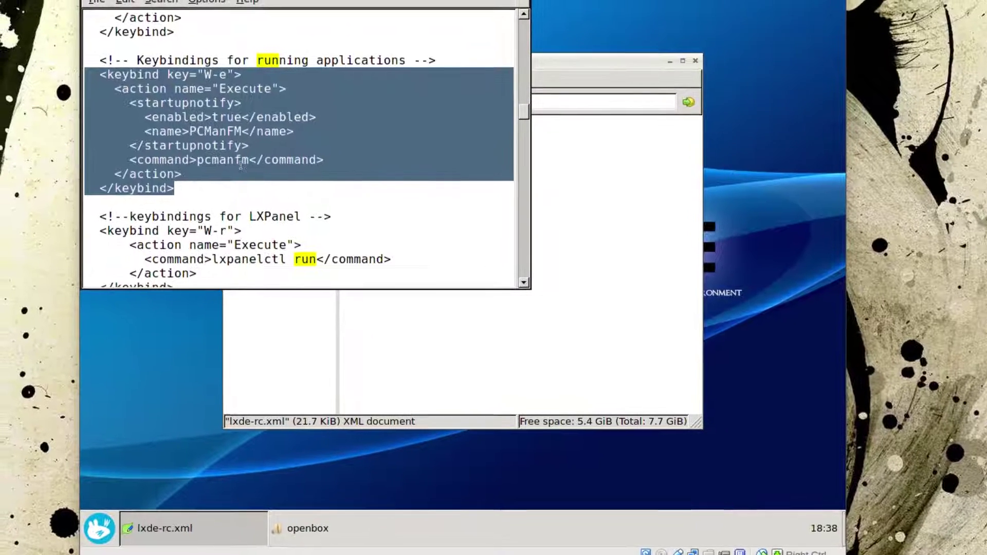
right_click(232, 149)
left_click(259, 177)
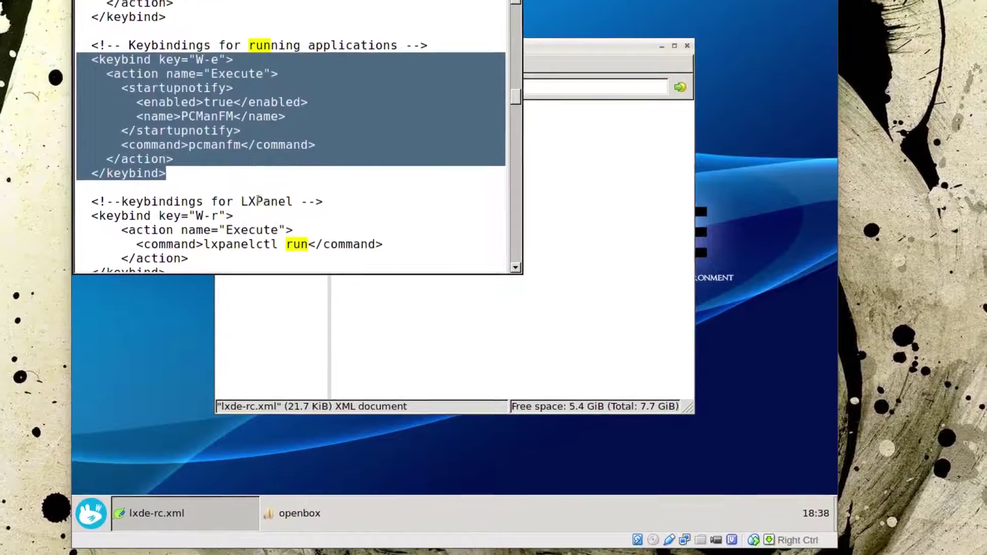
left_click(245, 191)
- Paste the copied keybind below and change its key to A-C-t
key("Return")
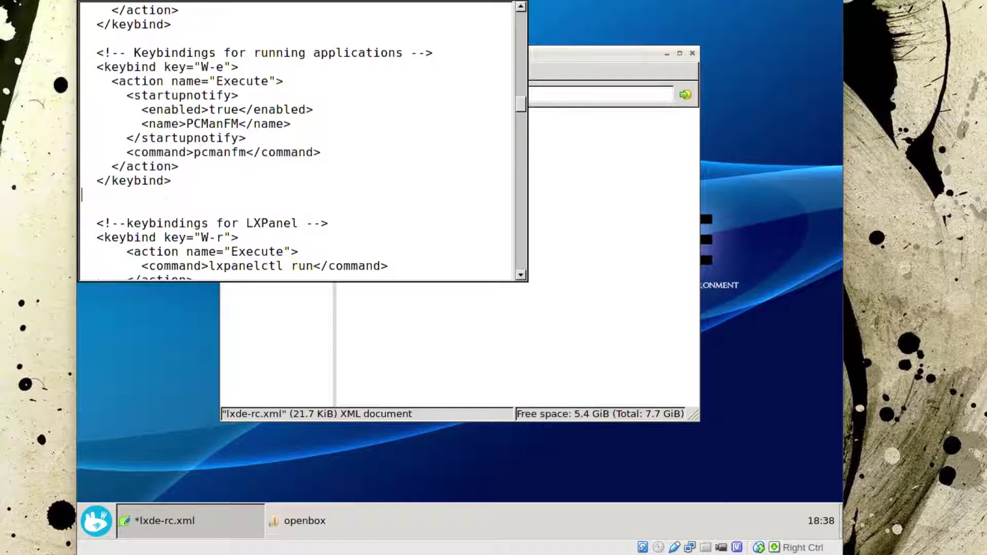
right_click(244, 182)
left_click(271, 222)
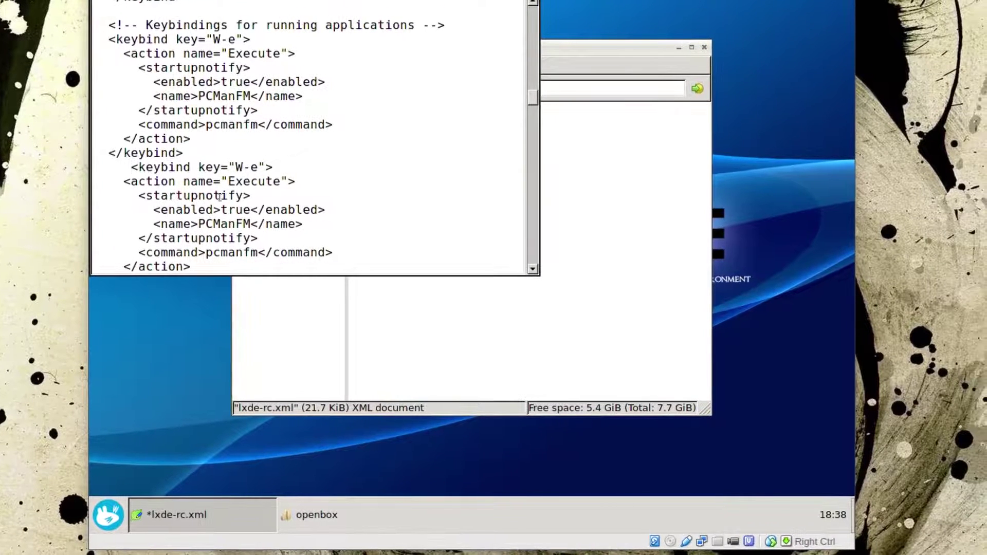
left_click_drag(236, 168, 243, 168)
type("A-")
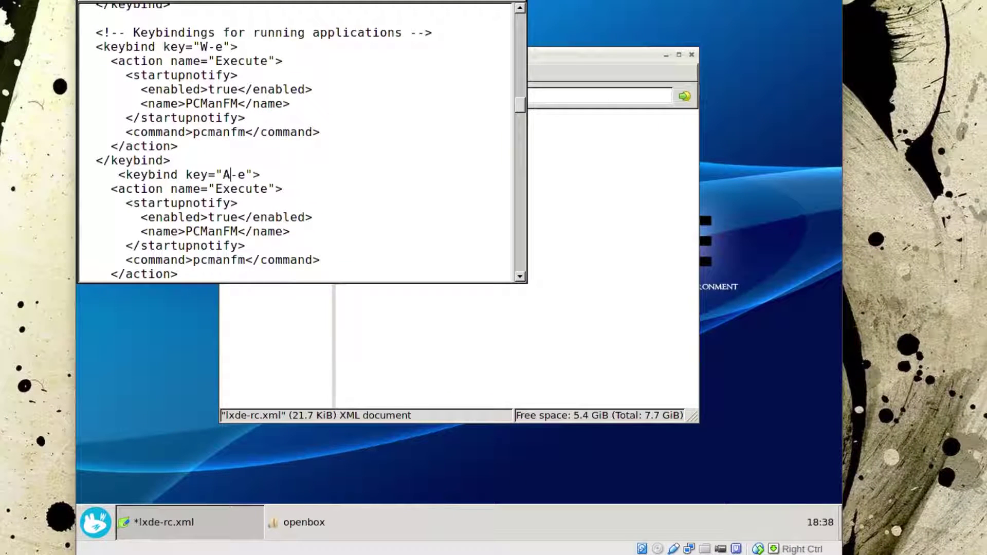
type("C")
key("Delete")
type("-t")
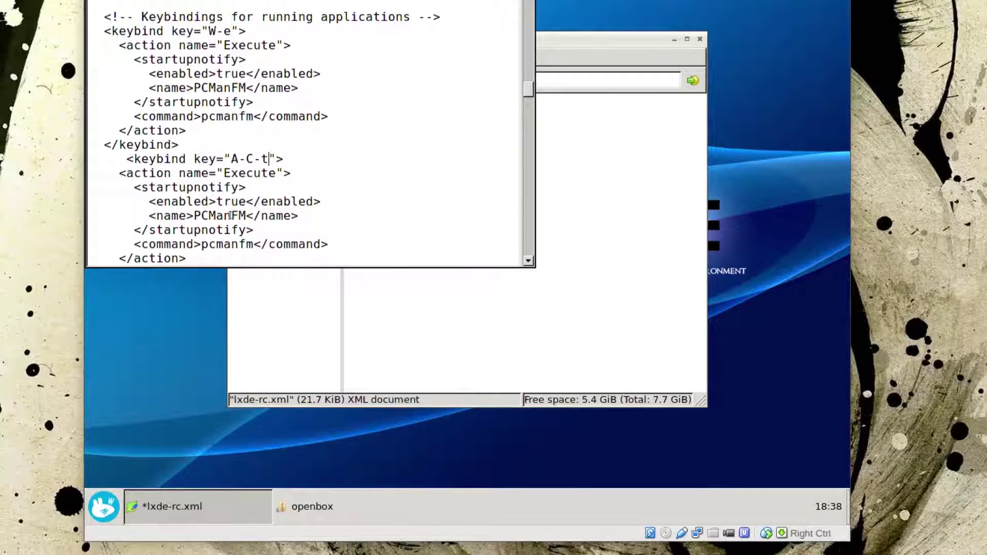
- Rename the copy's name to Terminal, its command to lxterminal, and save lxde-rc.xml
double_click(230, 216)
type("Termina")
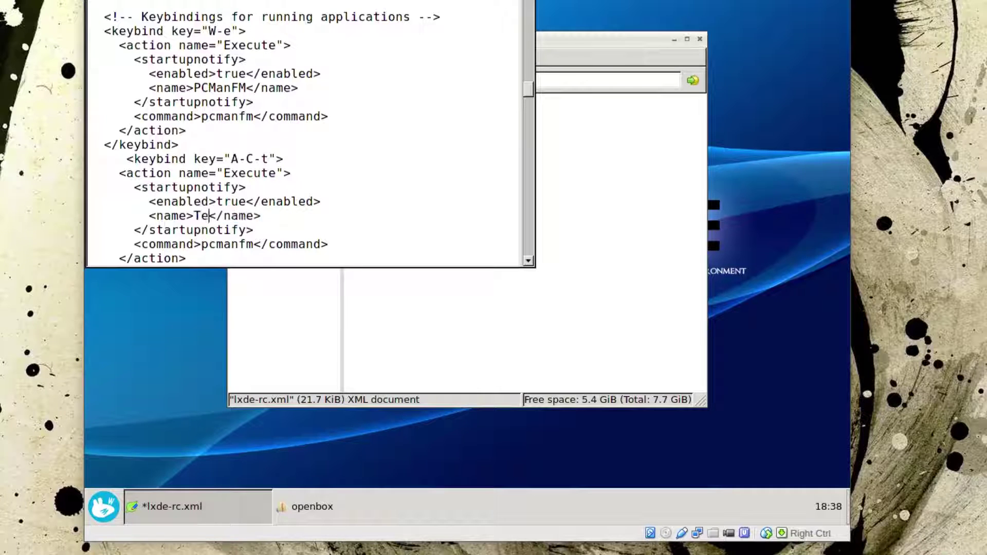
type("l")
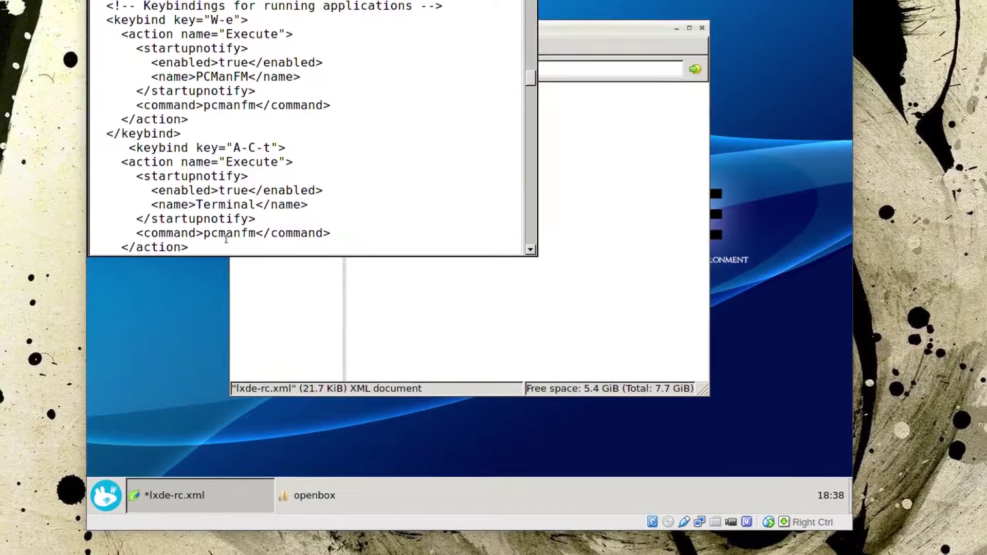
double_click(226, 234)
type("lxtermina")
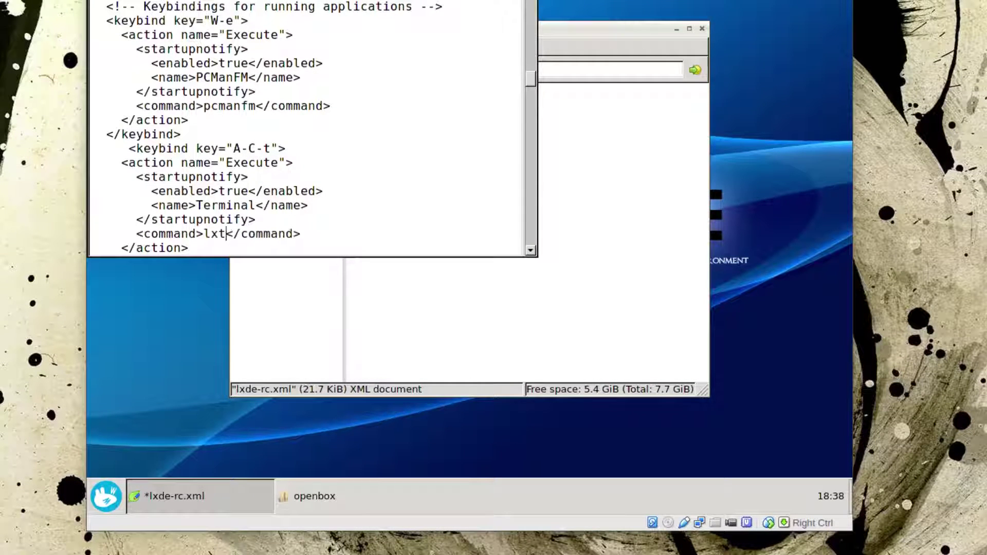
type("l")
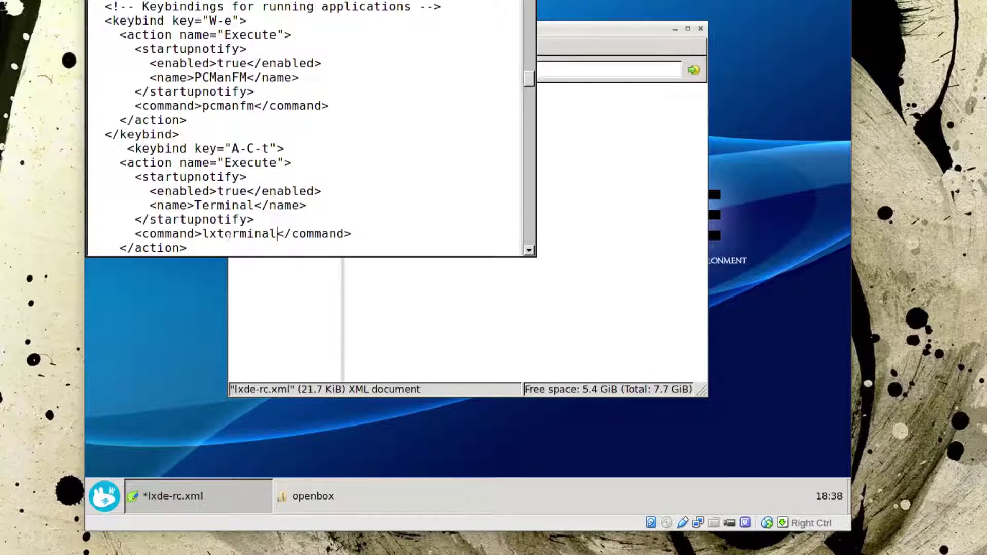
key("ctrl+s")
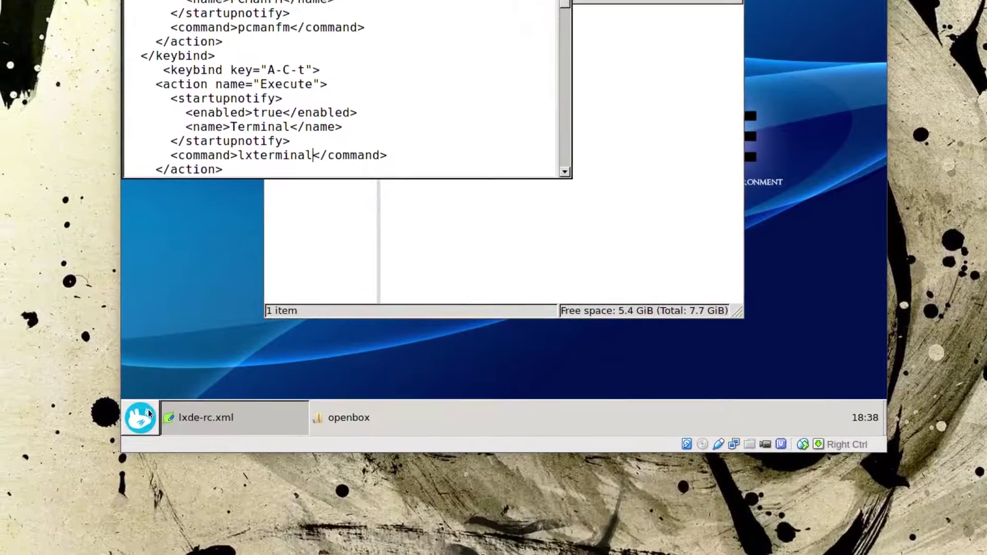
- Reload Openbox with openbox --reconfigure in a terminal, fixing the typo, then exit
left_click(104, 496)
key("ctrl+alt+t")
type("opebox")
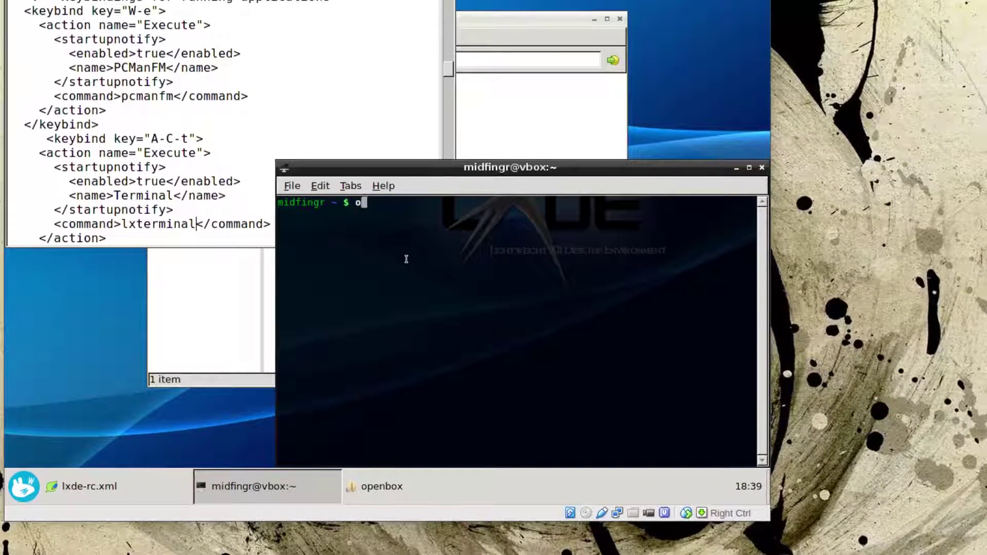
type(" --reconfigure")
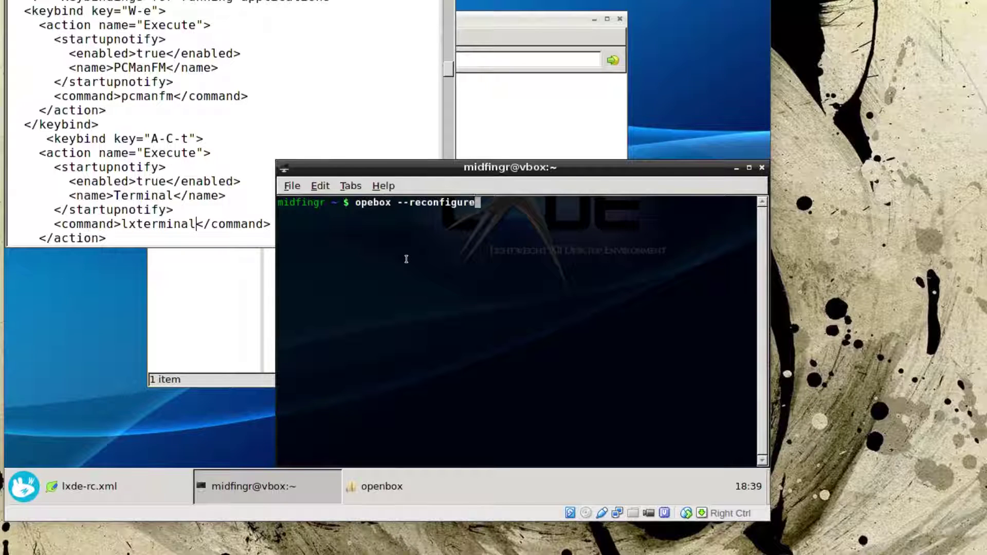
key("Return")
key("Up")
key("Left")
key("Left")
key("Left")
key("Left")
key("Left")
key("Left")
key("Left")
key("Left")
key("Left")
key("Left")
key("Left")
key("Left")
key("Left")
key("Left")
key("Left")
key("Left")
key("Left")
type("n")
key("Return")
type("exit")
key("Return")
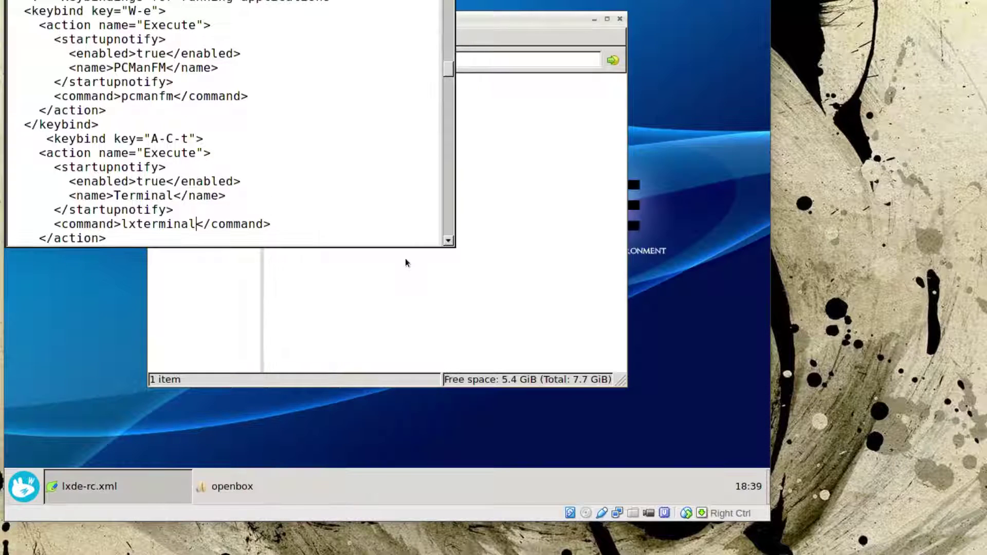
- Test the Ctrl+Alt+T terminal and Super+E file manager shortcuts, closing each window
key("ctrl+alt+t")
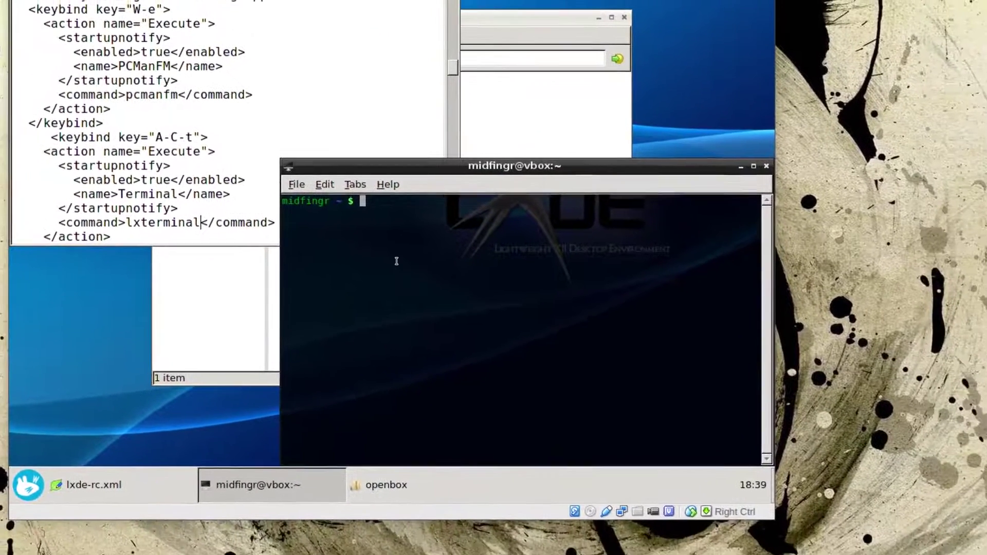
type("q")
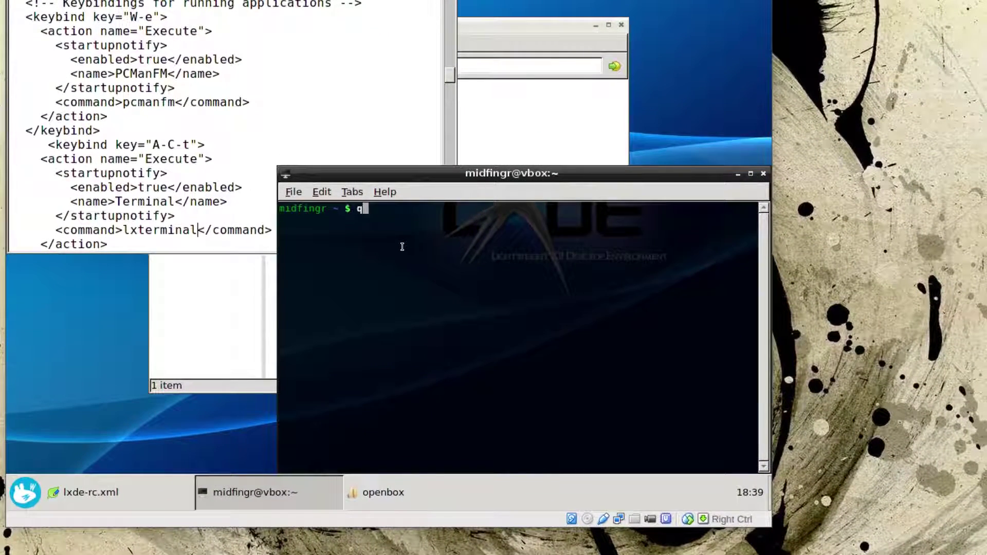
key("alt+F4")
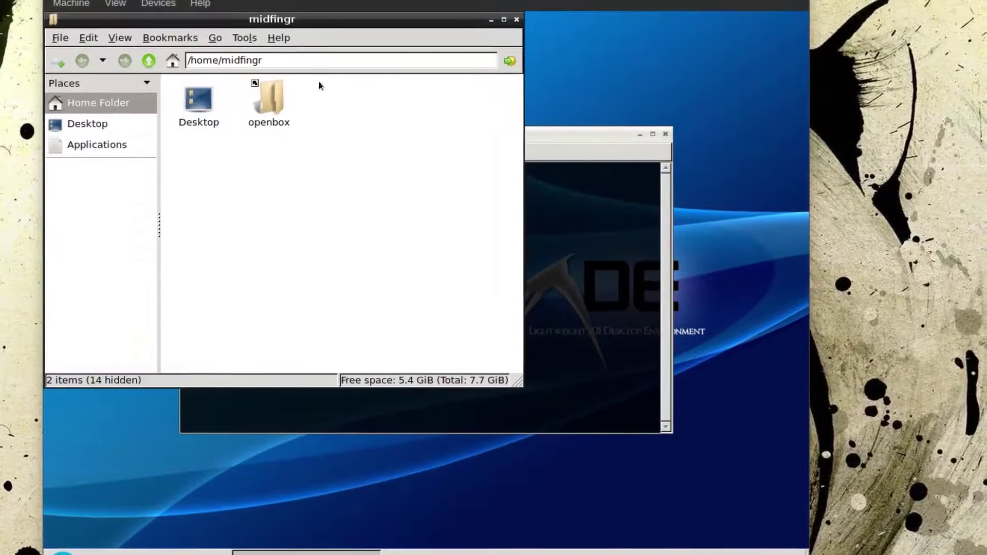
key("alt+F4")
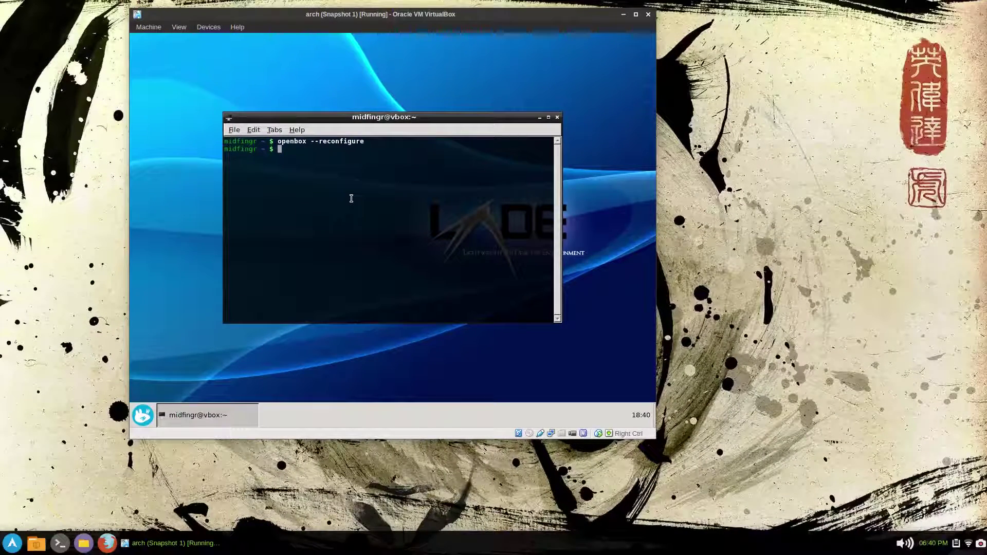
key("super+e")
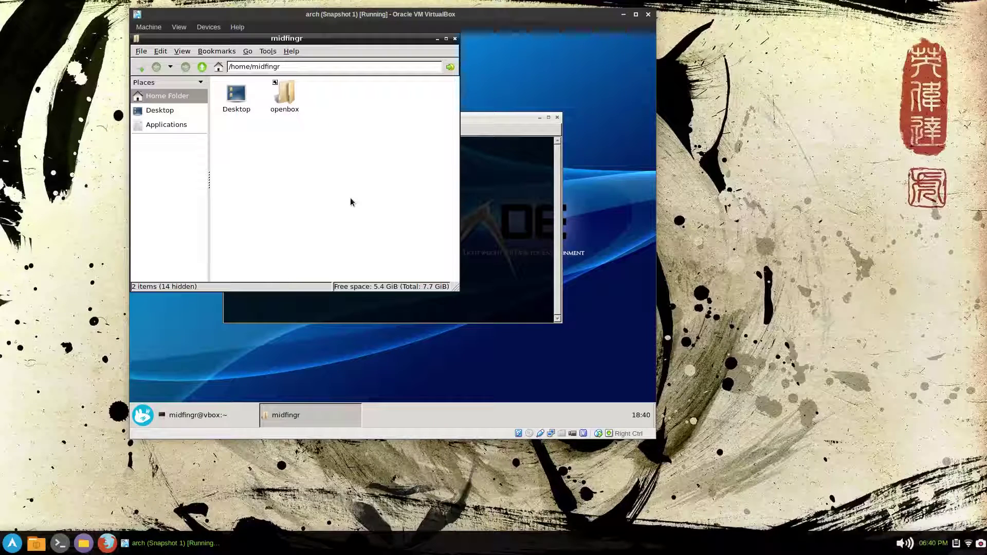
key("alt+F4")
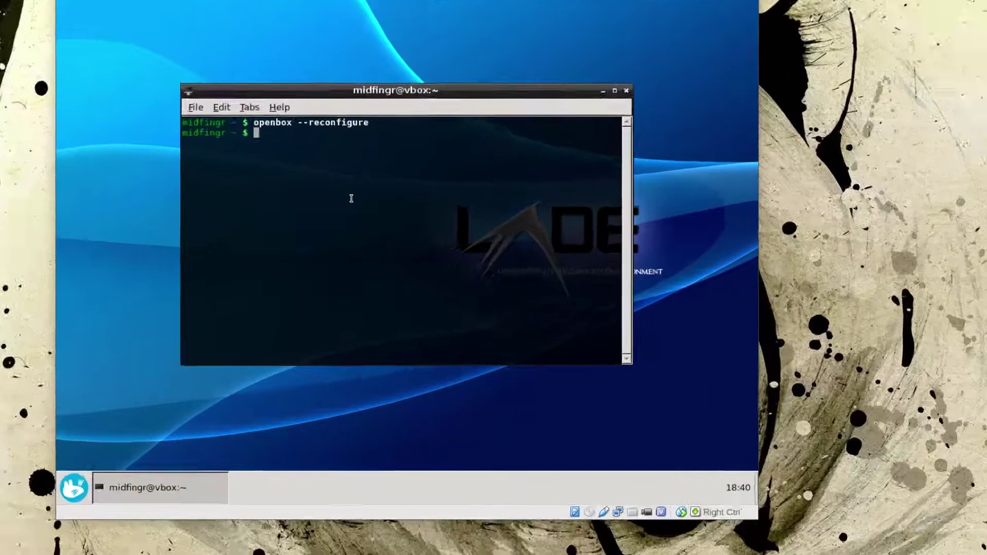
- Install xdg-user-dirs with pac and run xdg-user-dirs-update to generate the home folders
type("pac ")
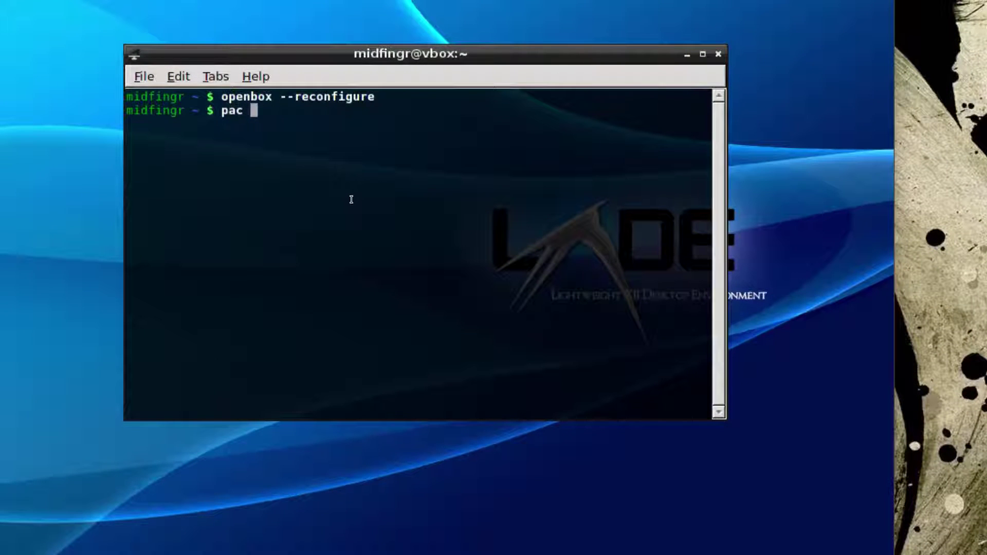
type("xdg")
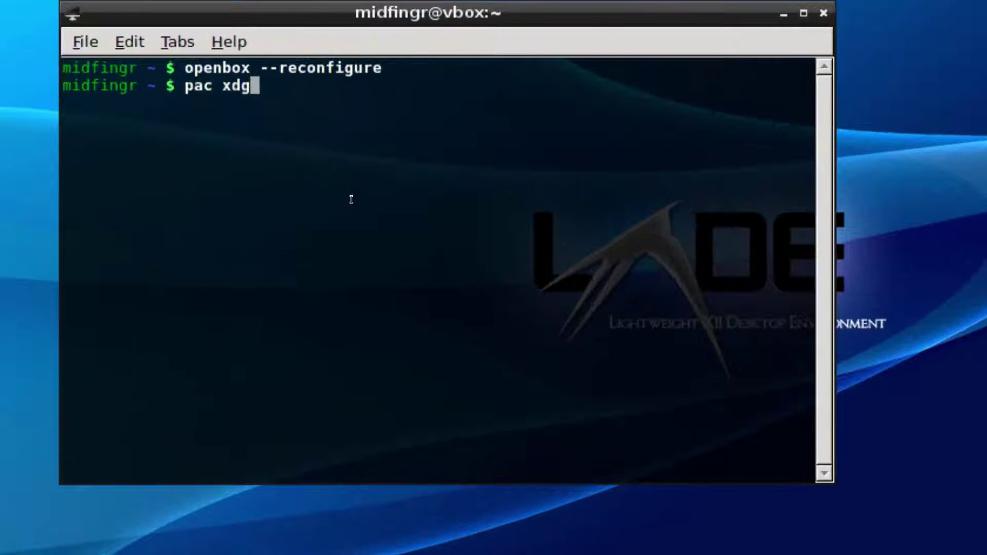
type("-user")
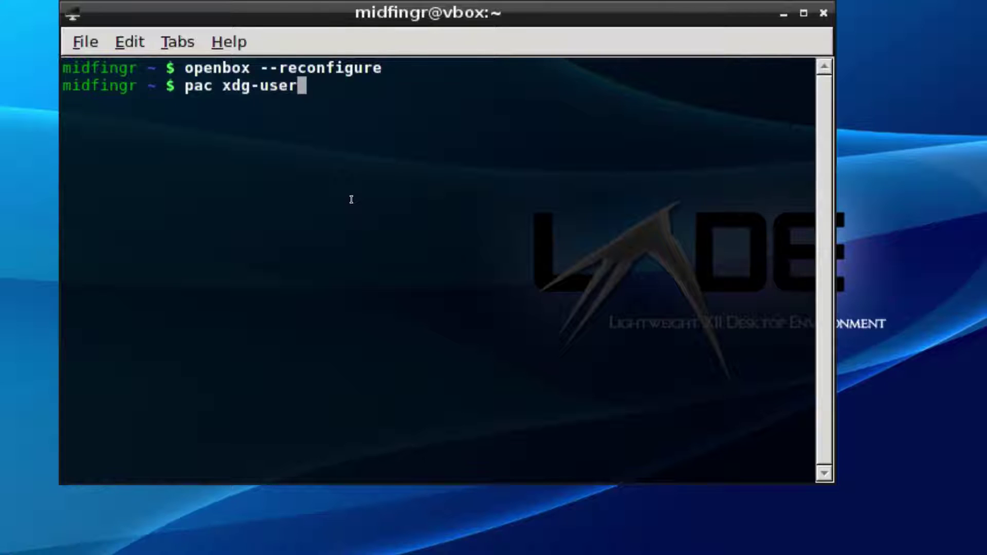
type("-dirs")
key("Return")
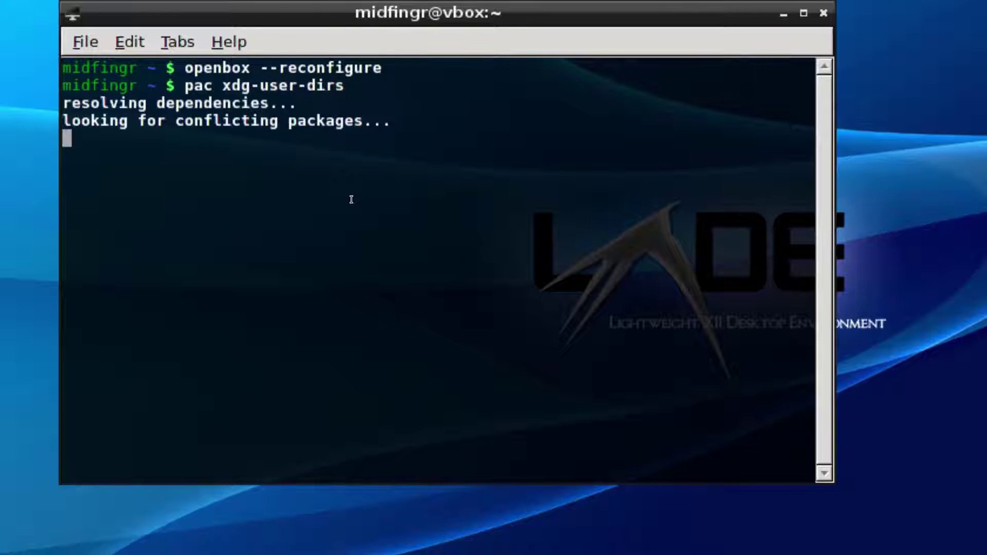
key("Return")
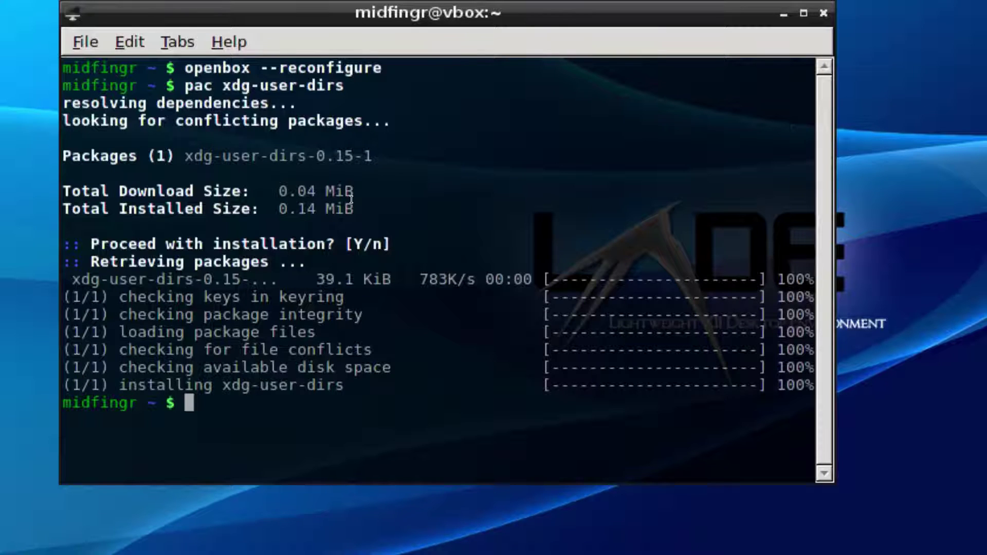
type("x")
type("dg")
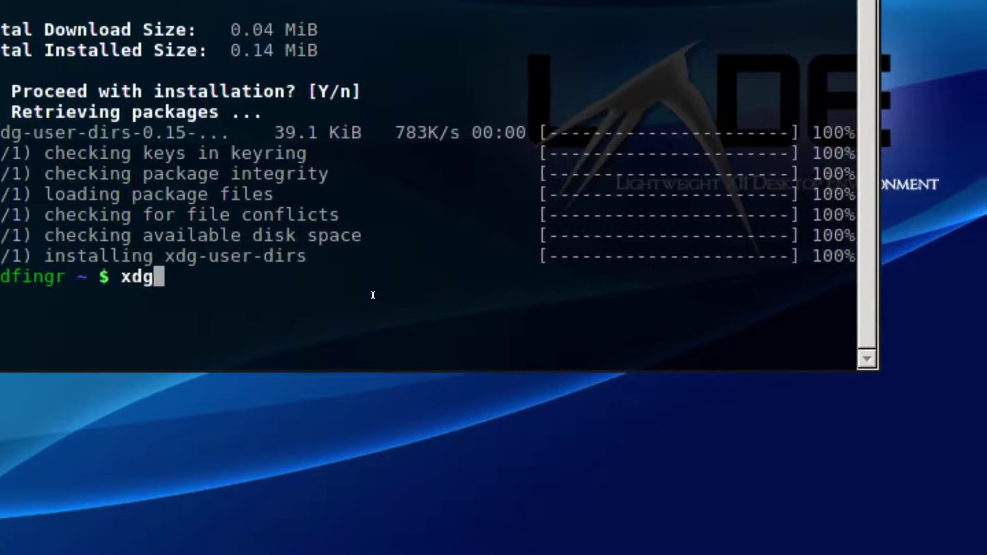
type("-user-dir")
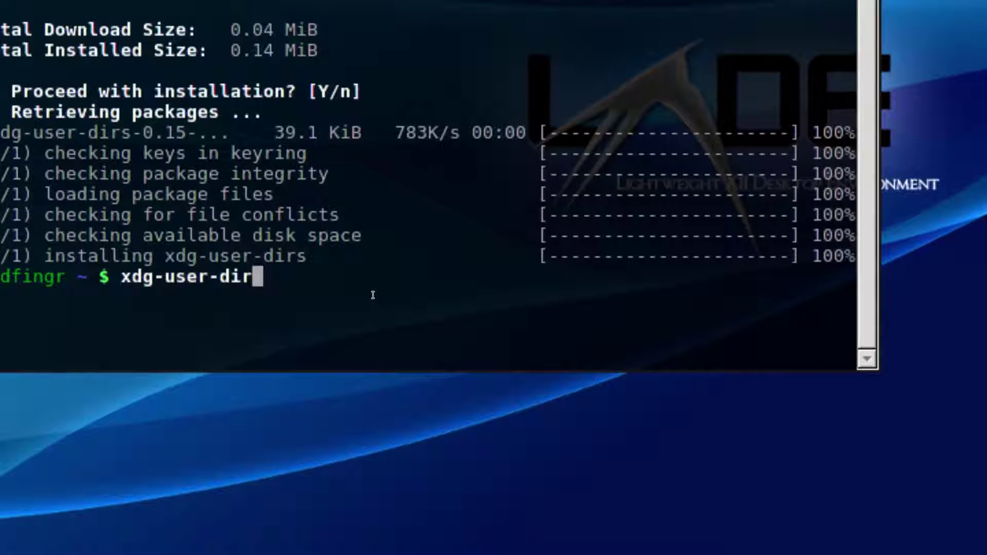
type("s-update")
key("Return")
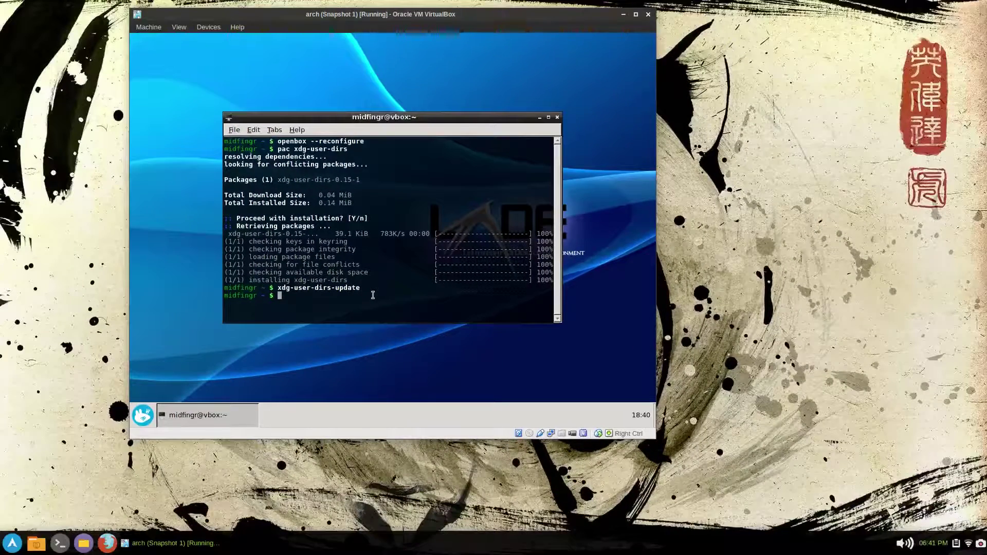
- Check the new folders in PCManFM, close it, and clear the terminal
key("super+e")
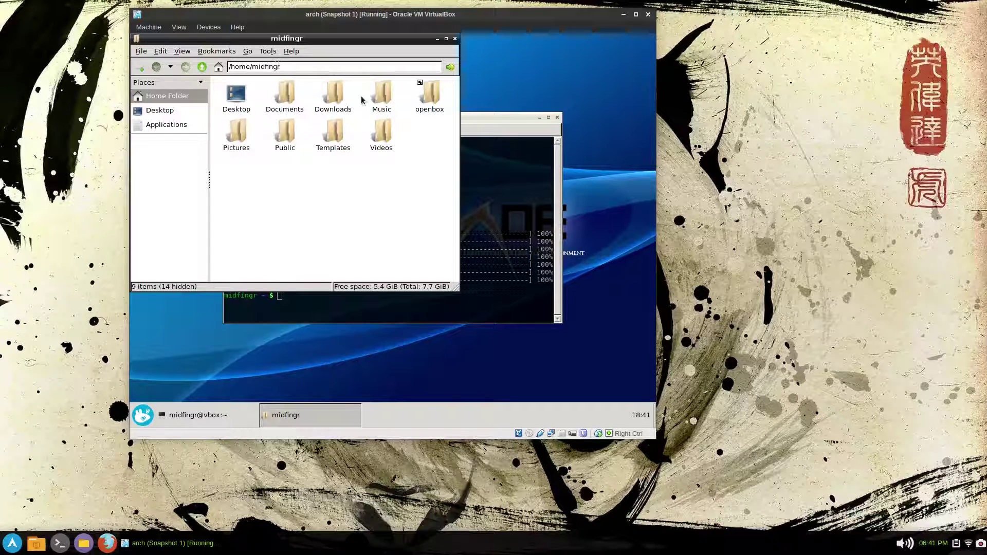
left_click(431, 96)
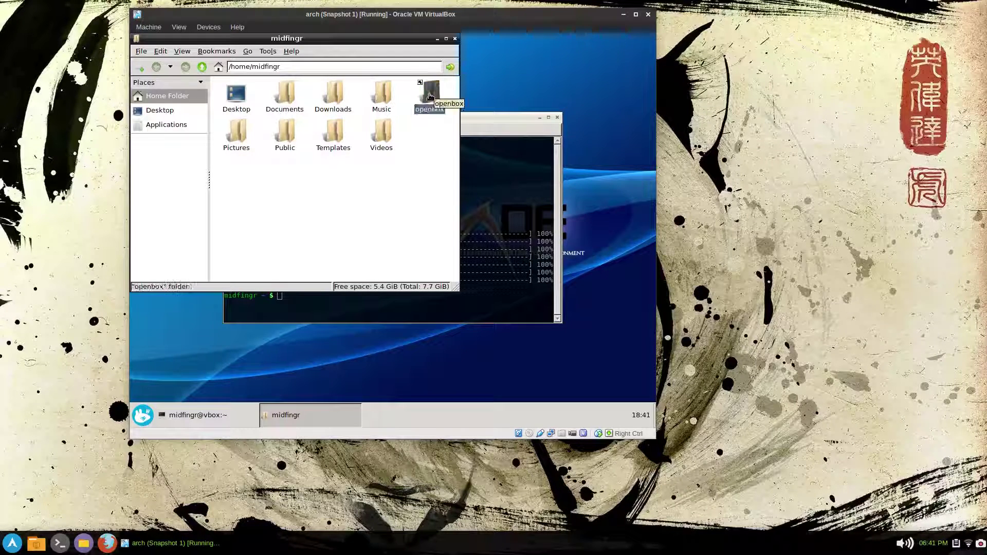
key("ctrl+w")
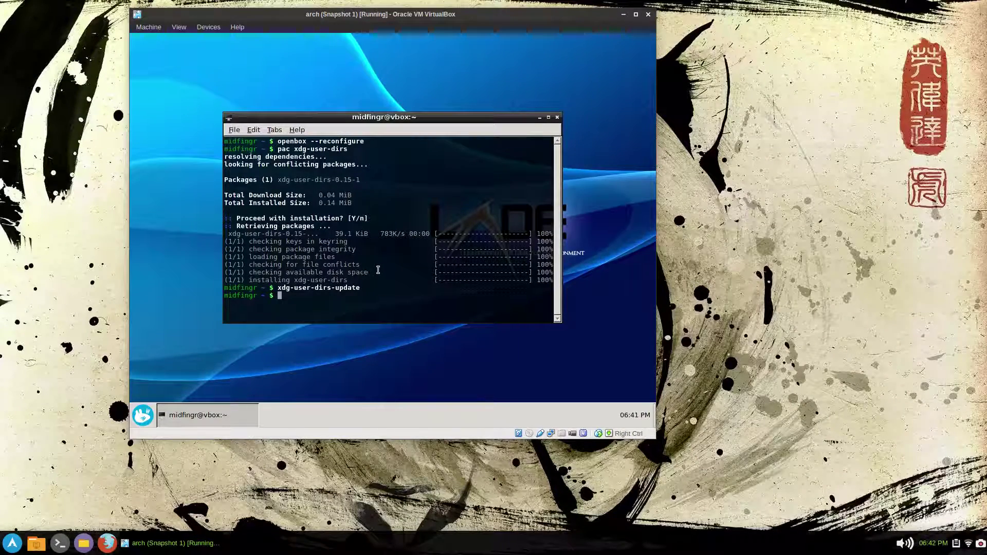
key("ctrl+l")
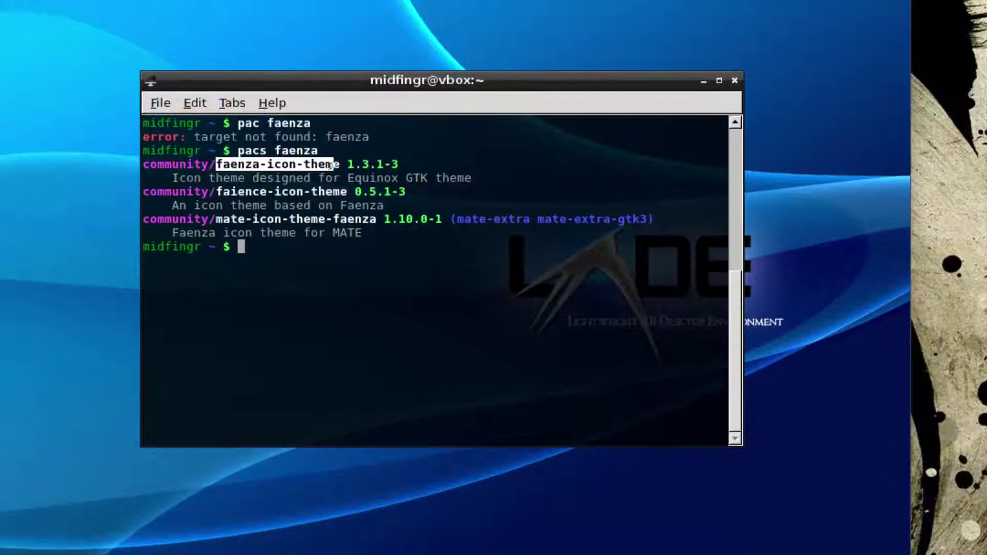
- Copy faenza-icon-theme from the search results and install it with pac
right_click(335, 166)
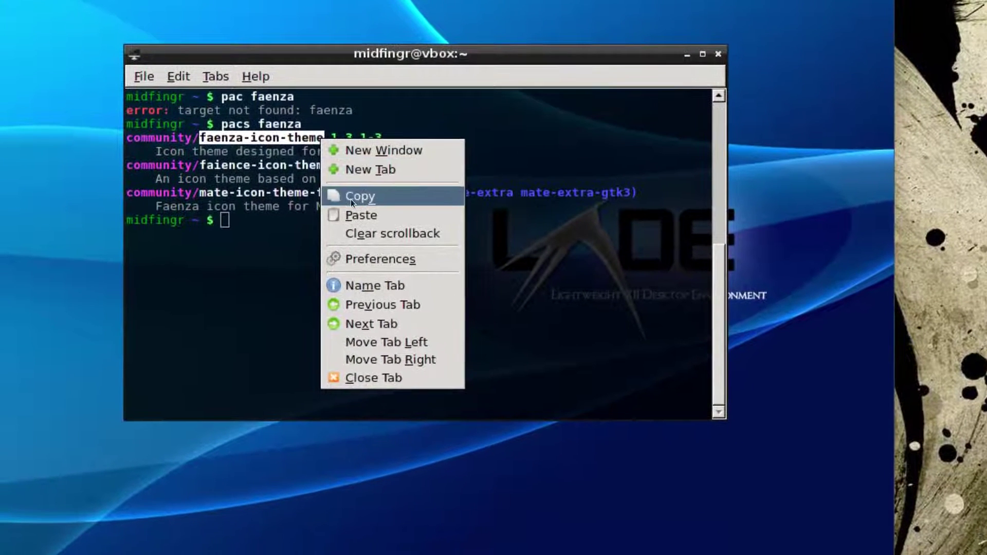
left_click(362, 221)
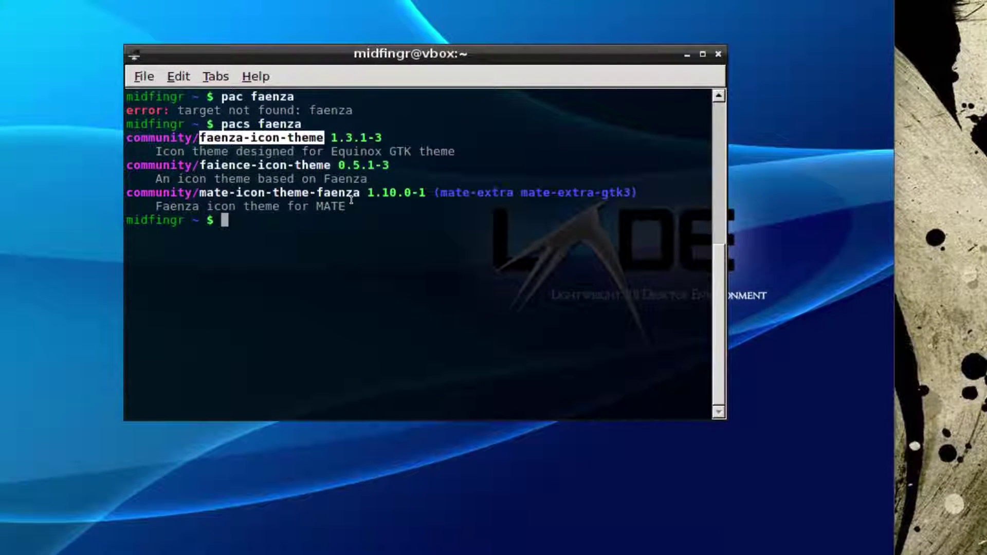
type("pac")
key("ctrl+shift+v")
key("Return")
key("Return")
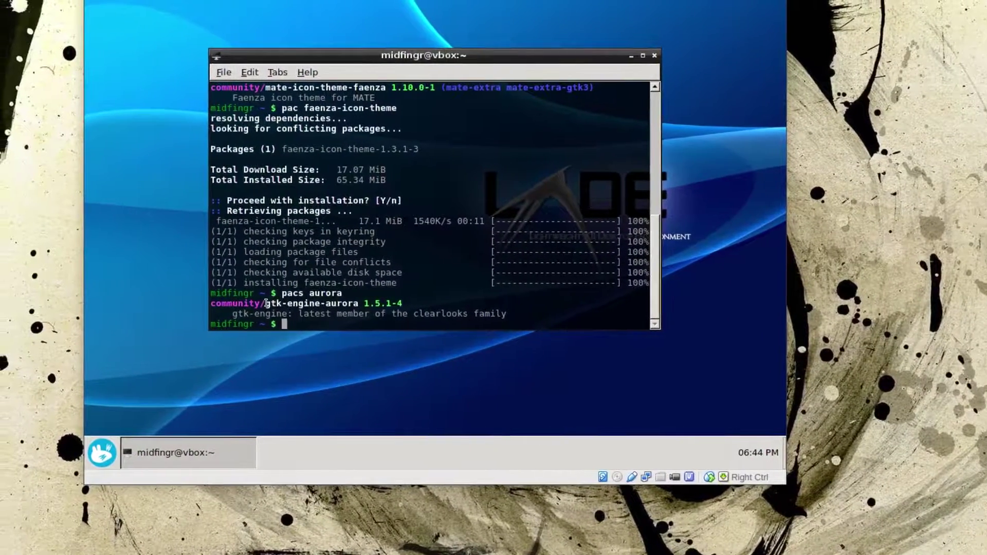
- Copy gtk-engine-aurora from the search results and install it with pac
left_click_drag(257, 301, 335, 303)
right_click(333, 303)
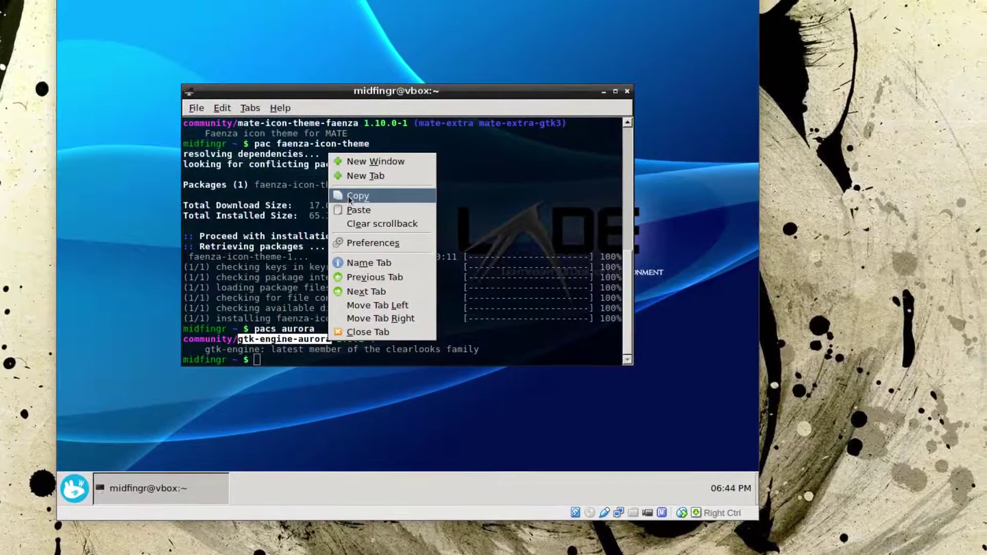
left_click(349, 186)
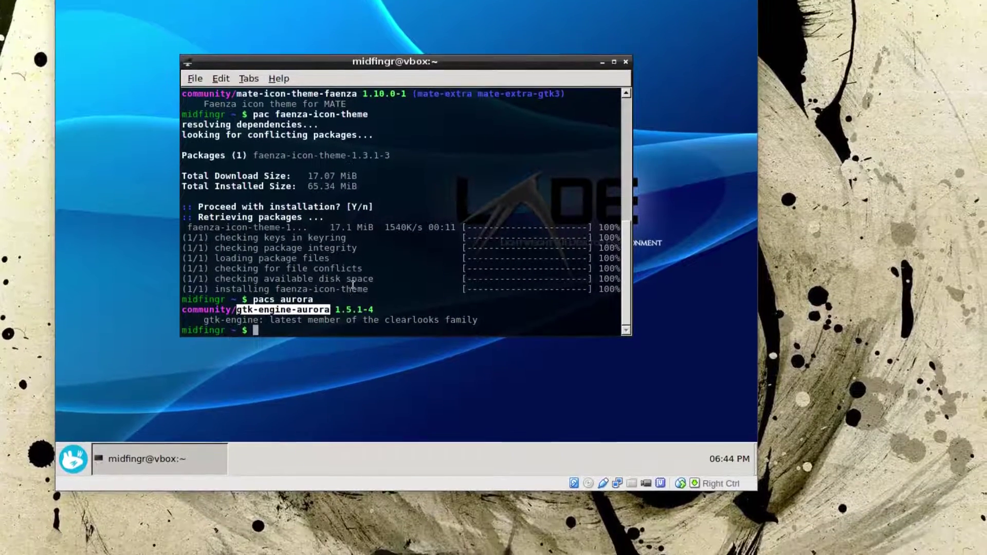
left_click(354, 315)
type("pac")
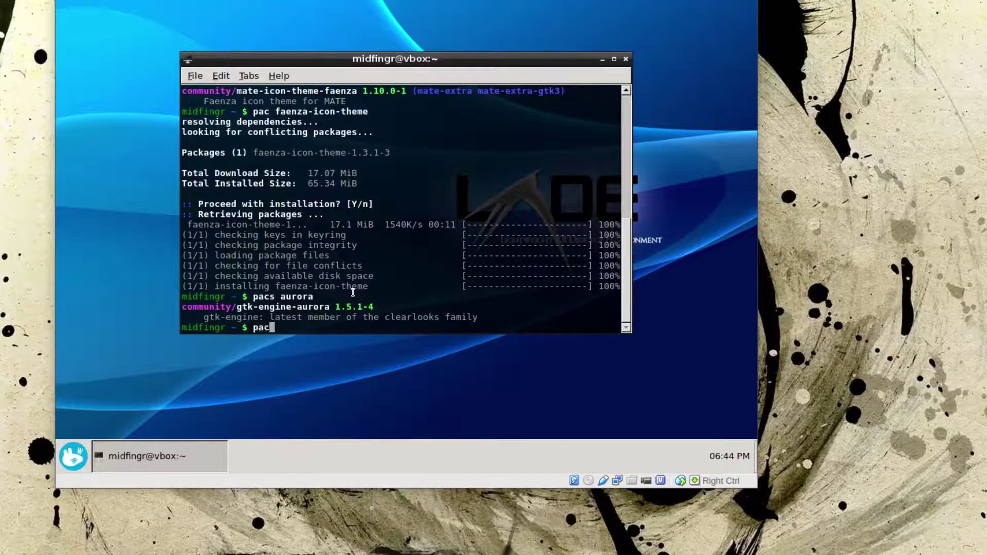
right_click(352, 296)
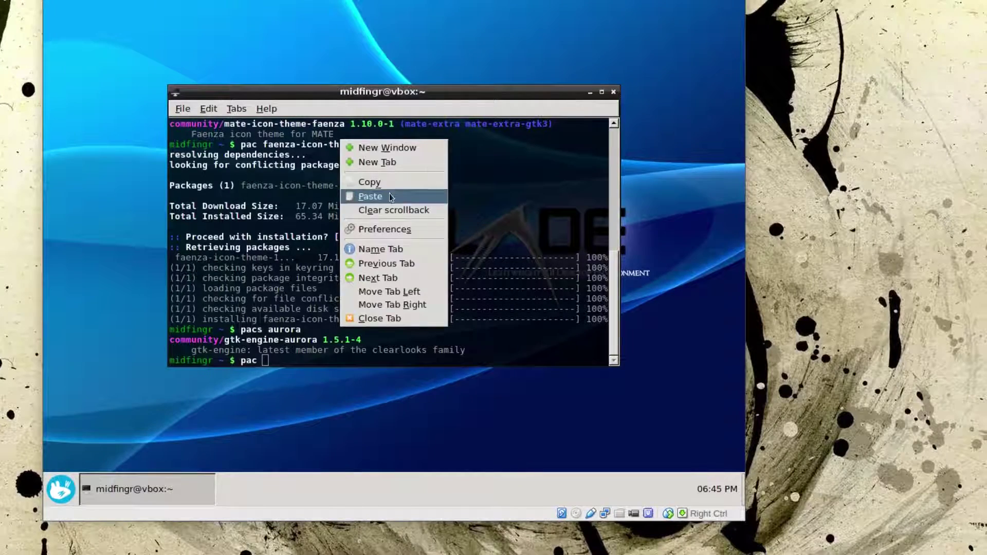
left_click(389, 196)
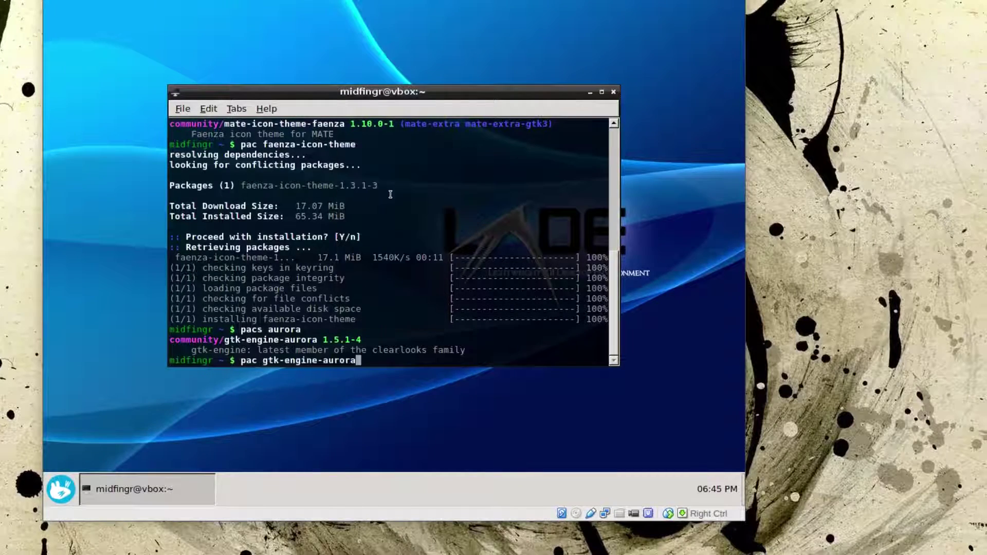
key("Return")
key("Return")
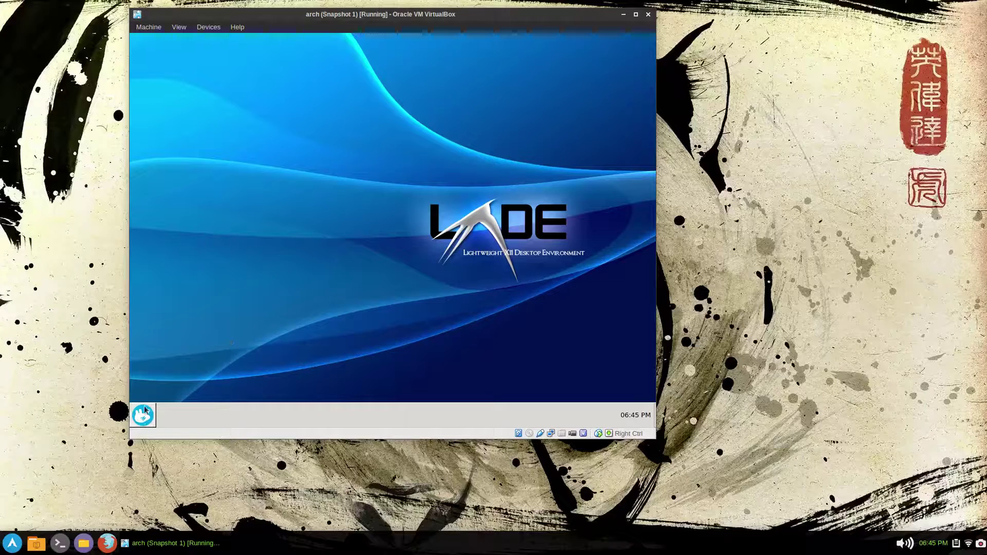
left_click(144, 416)
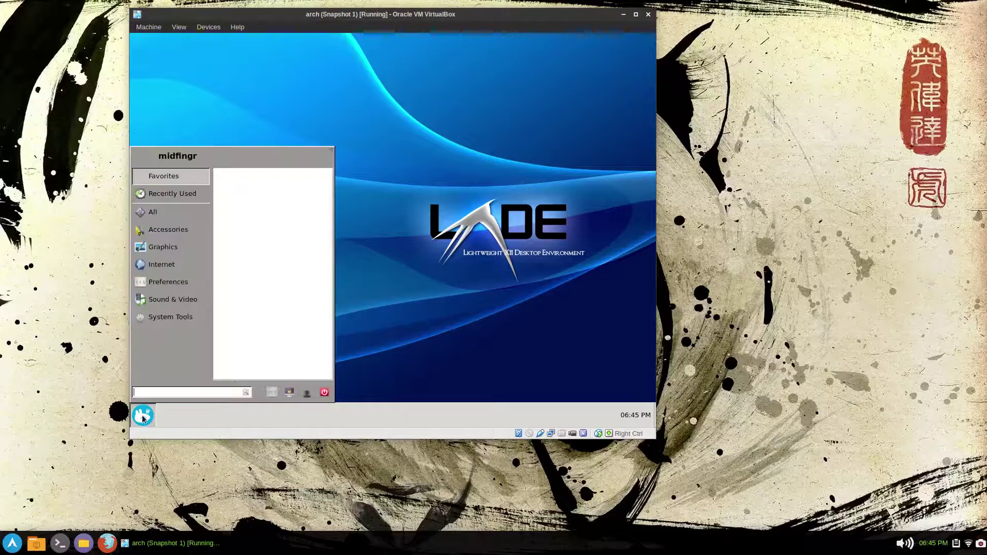
- Open Customize Look and Feel and apply the Aurora widget style
left_click(168, 282)
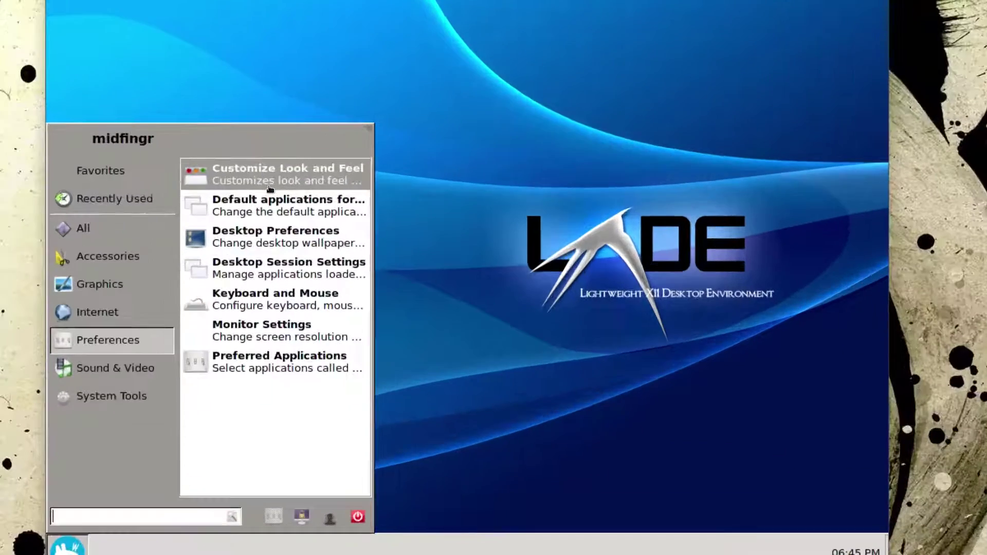
left_click(269, 186)
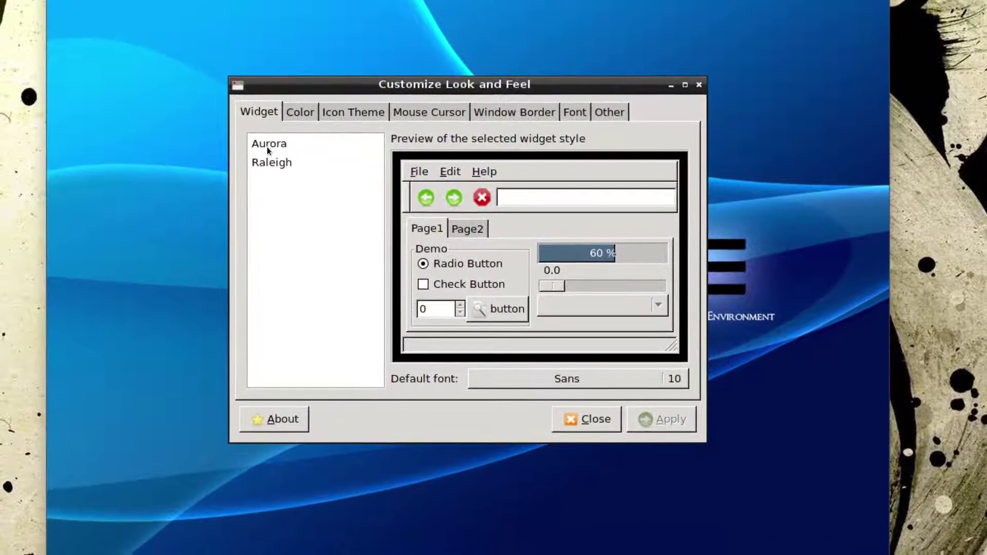
left_click(265, 146)
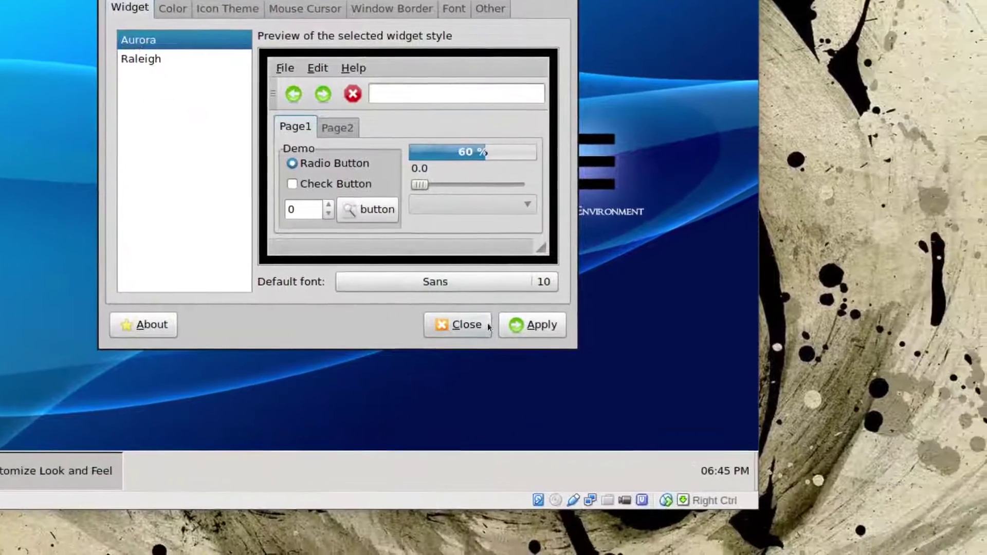
left_click(641, 429)
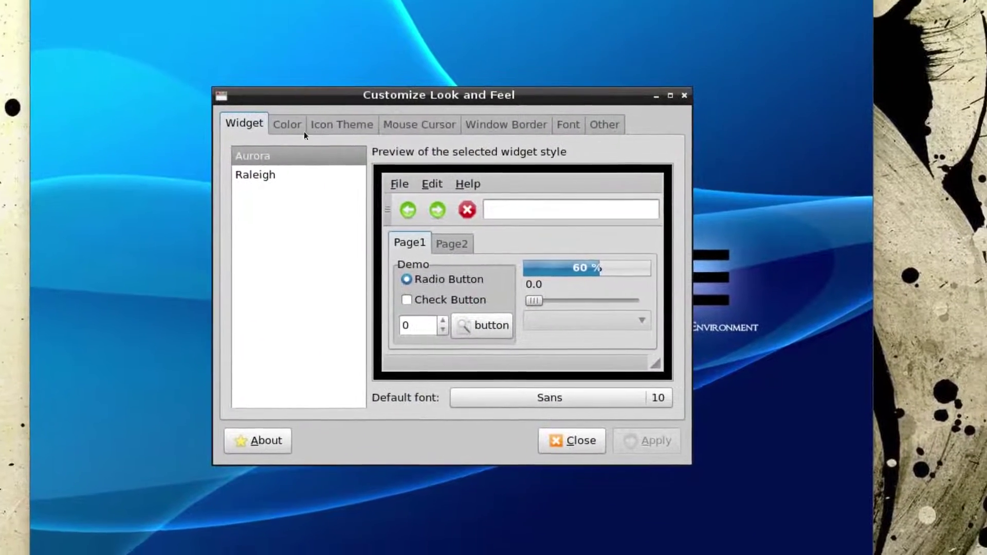
- Select and apply the Faenza icon theme
left_click(348, 139)
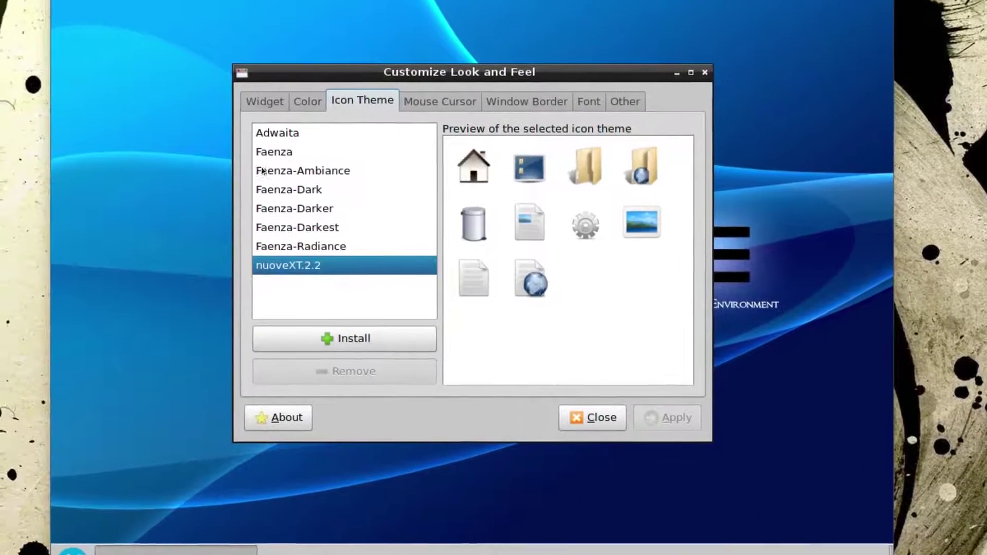
left_click(266, 152)
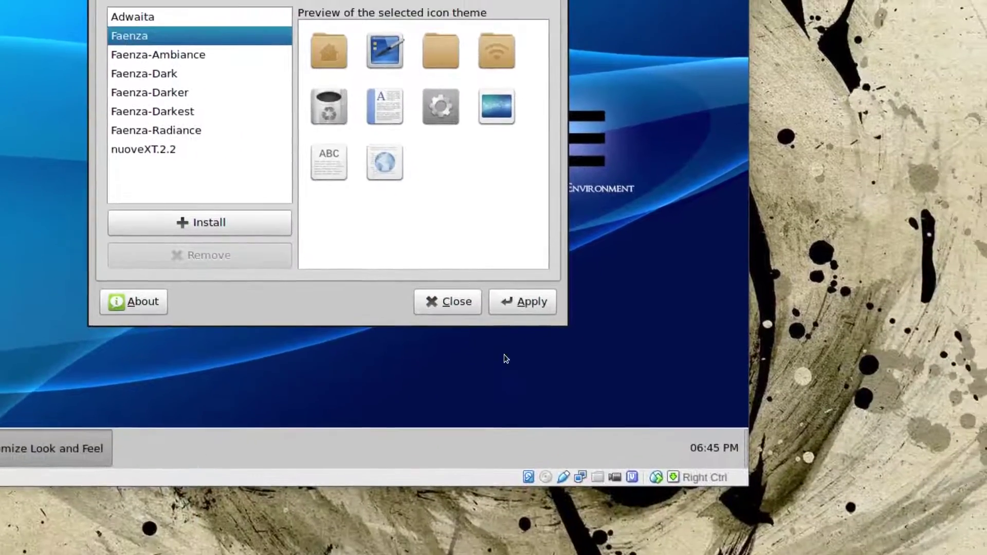
left_click(680, 422)
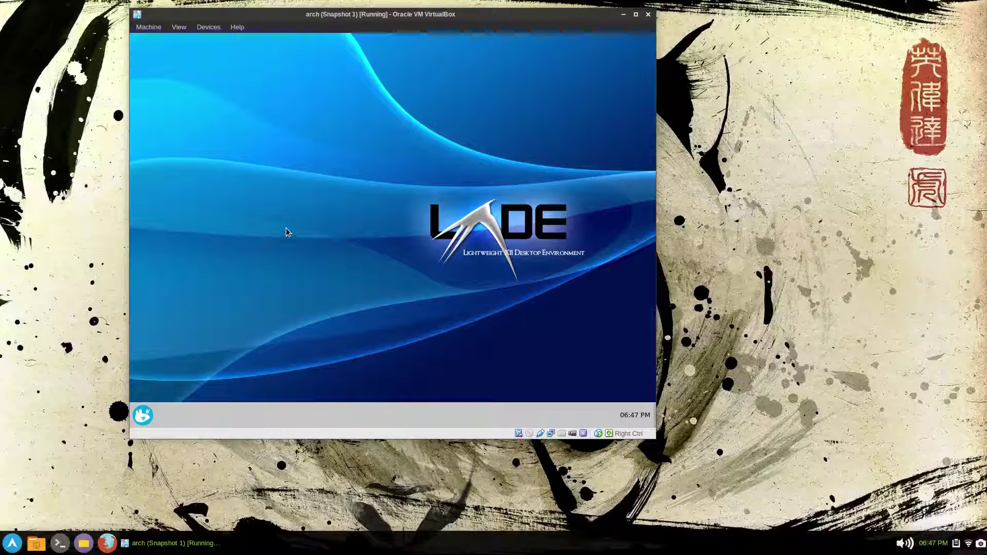
- Run yaourt gtk-theme-config in a new terminal and choose result 1
key("ctrl+alt+t")
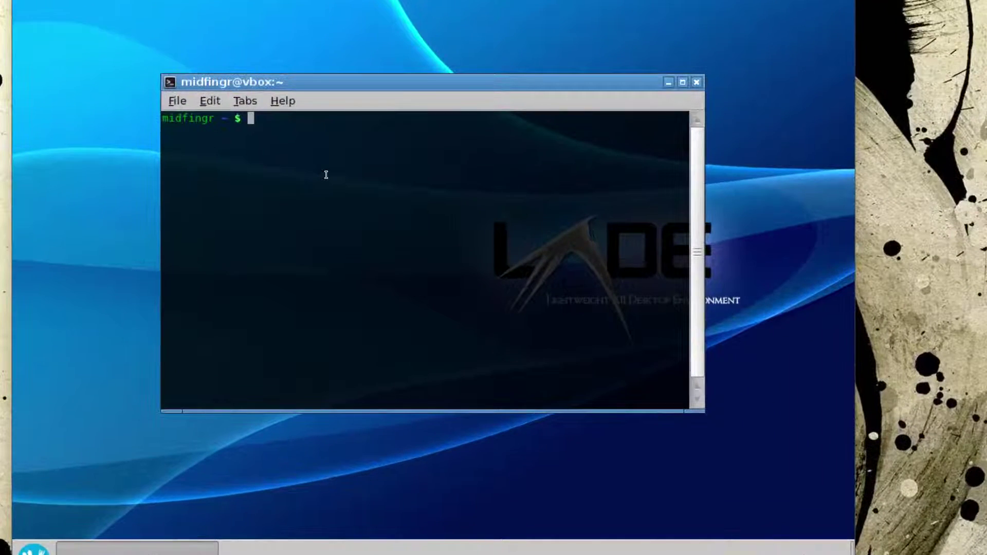
type("yaourt gtk")
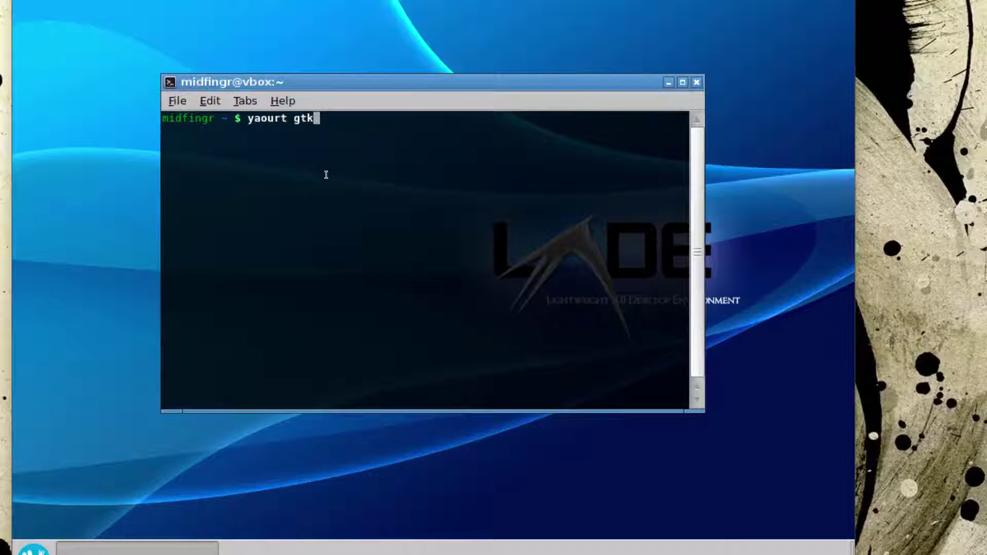
type("-theme-config")
key("Return")
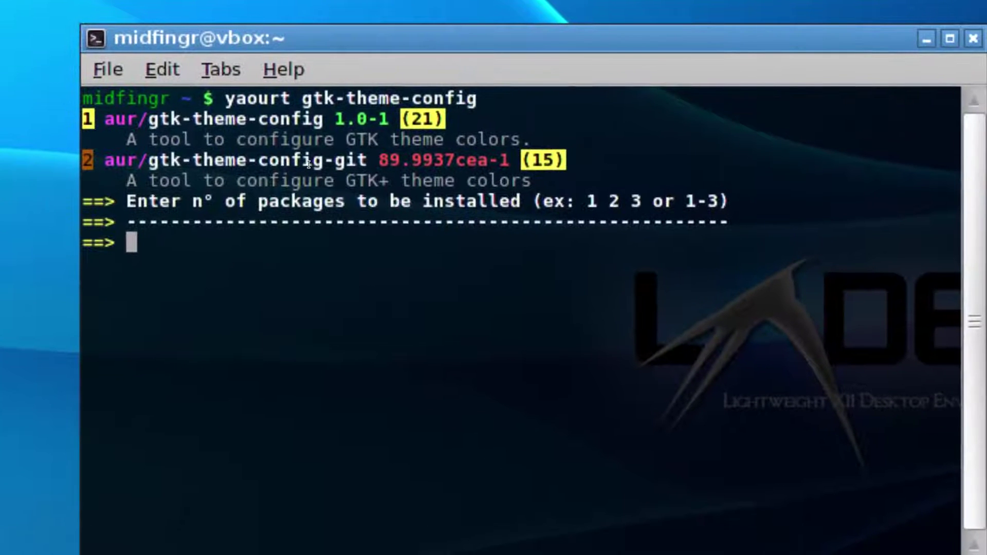
type("q")
key("BackSpace")
type("1")
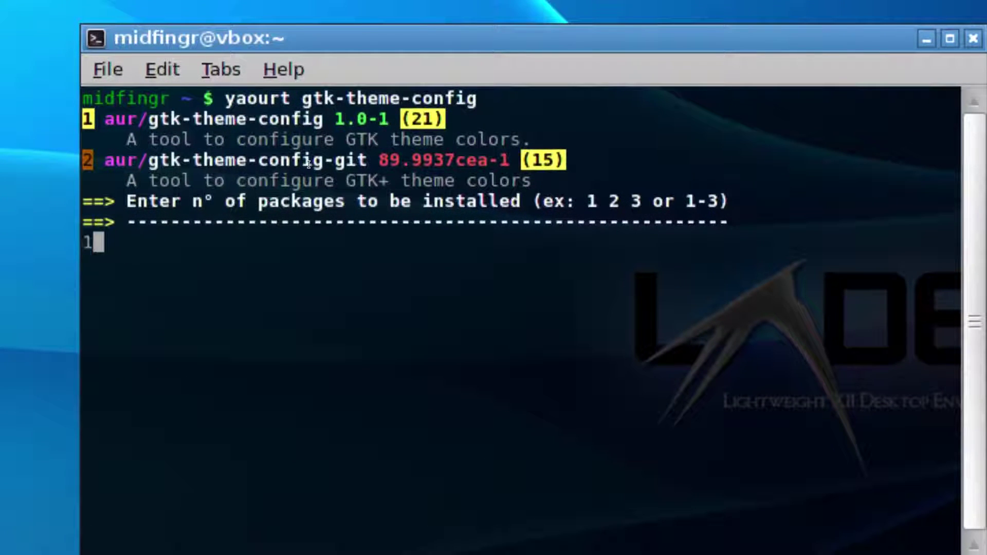
key("Return")
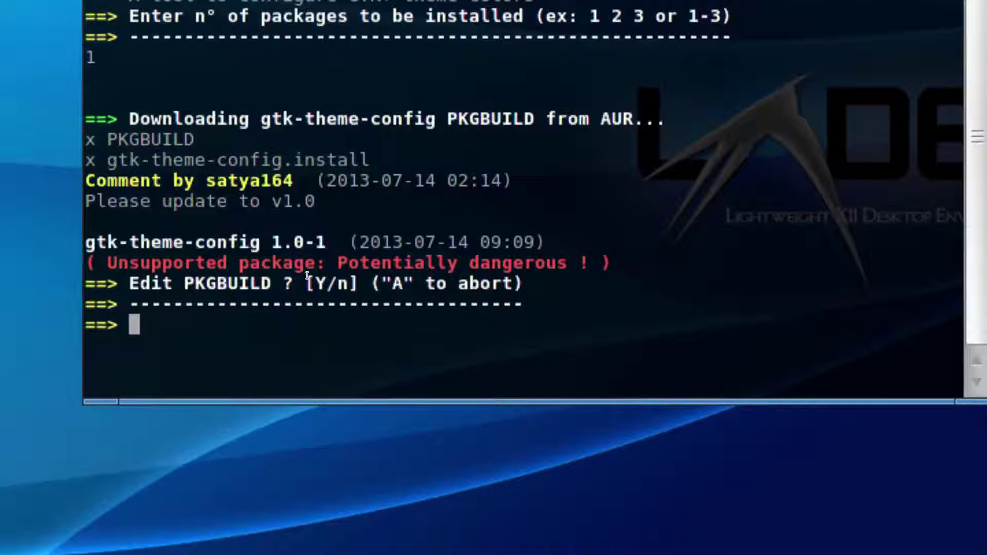
- Decline editing the PKGBUILD and install script, and continue building gtk-theme-config
type("n")
key("Return")
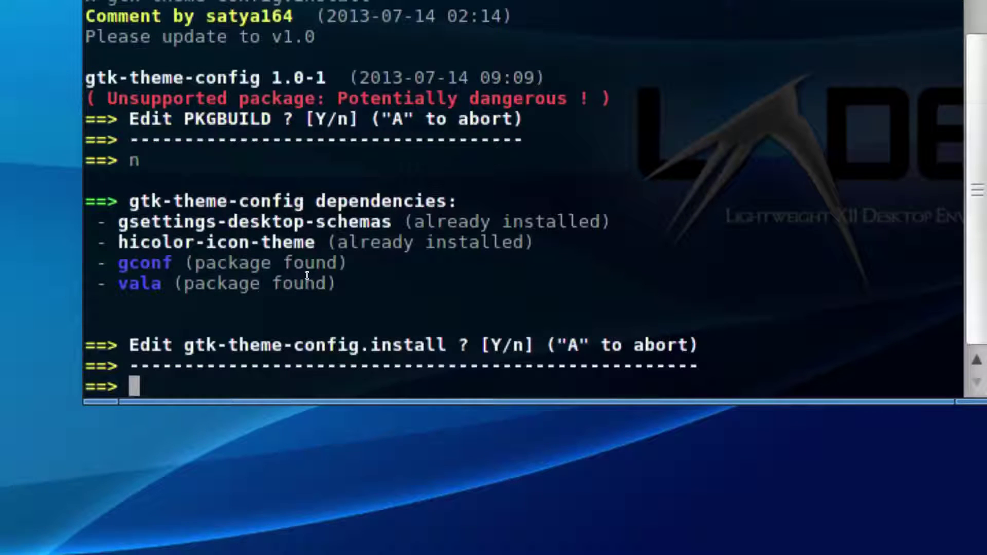
type("n")
key("Return")
key("Return")
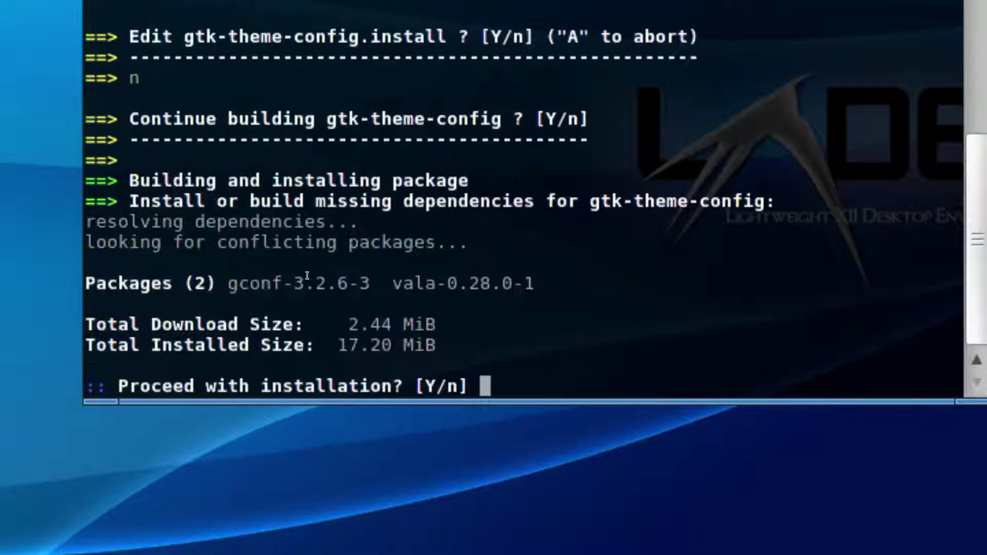
key("Return")
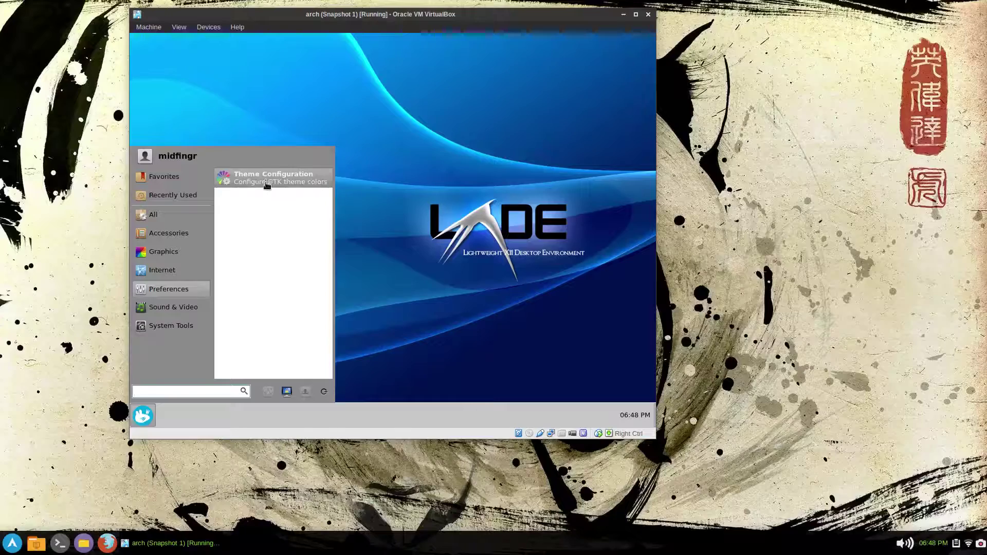
- In Theme Configuration, enable custom panel colours with blue background and yellow text, and apply
left_click(267, 183)
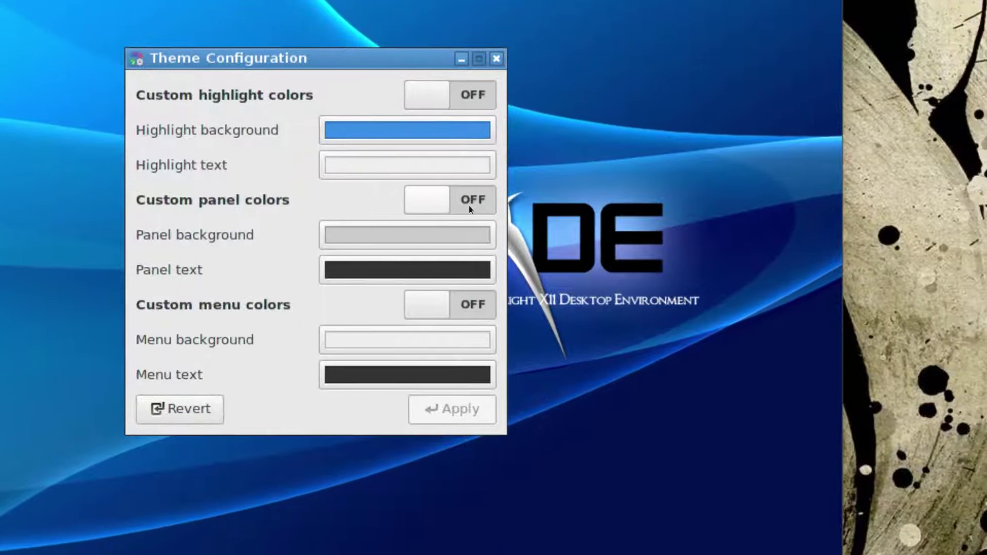
left_click(586, 181)
left_click(425, 226)
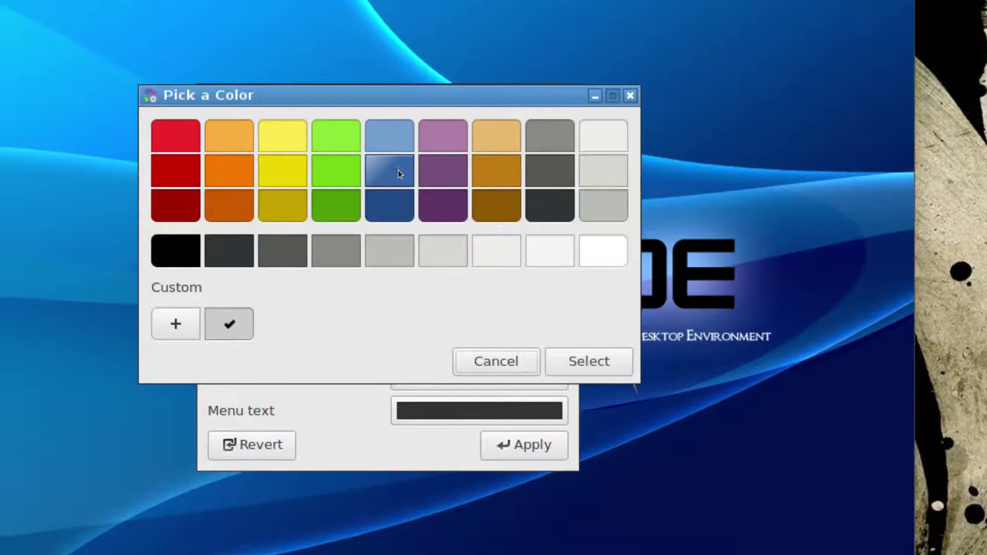
left_click(363, 123)
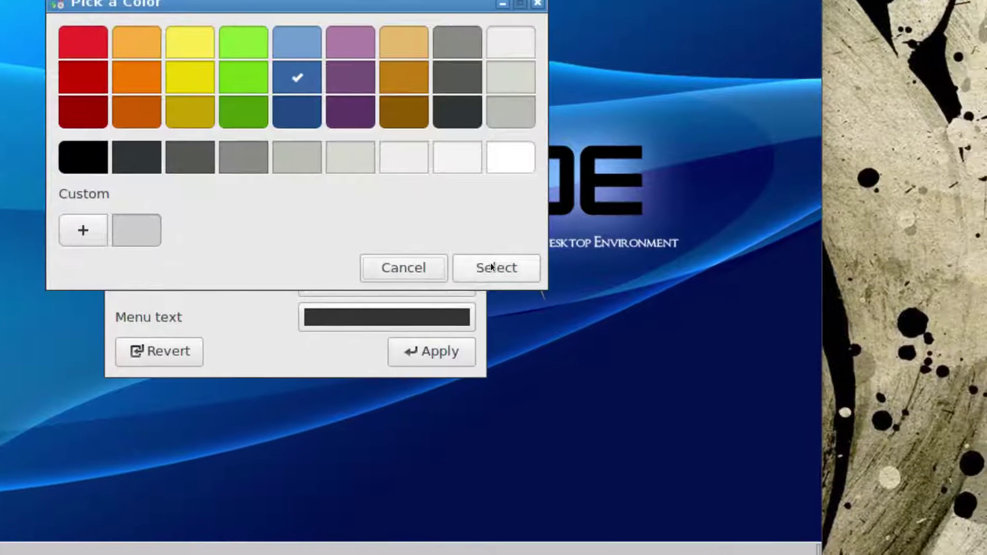
left_click(588, 360)
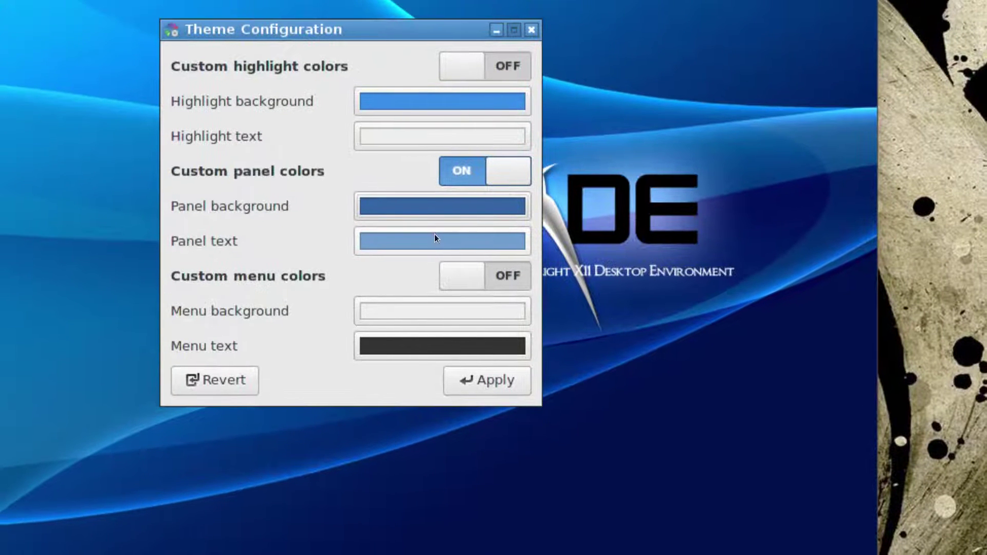
left_click(410, 224)
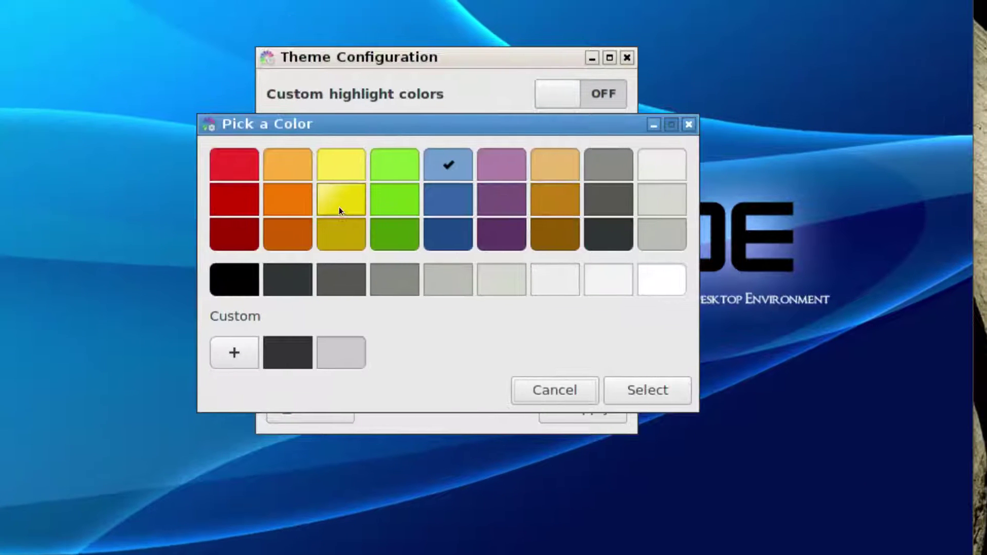
left_click(339, 208)
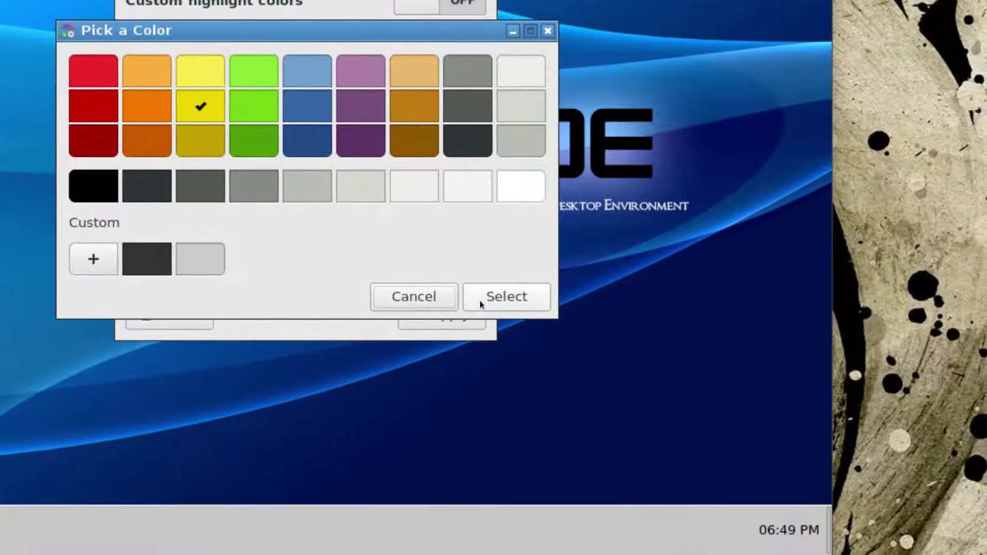
left_click(623, 394)
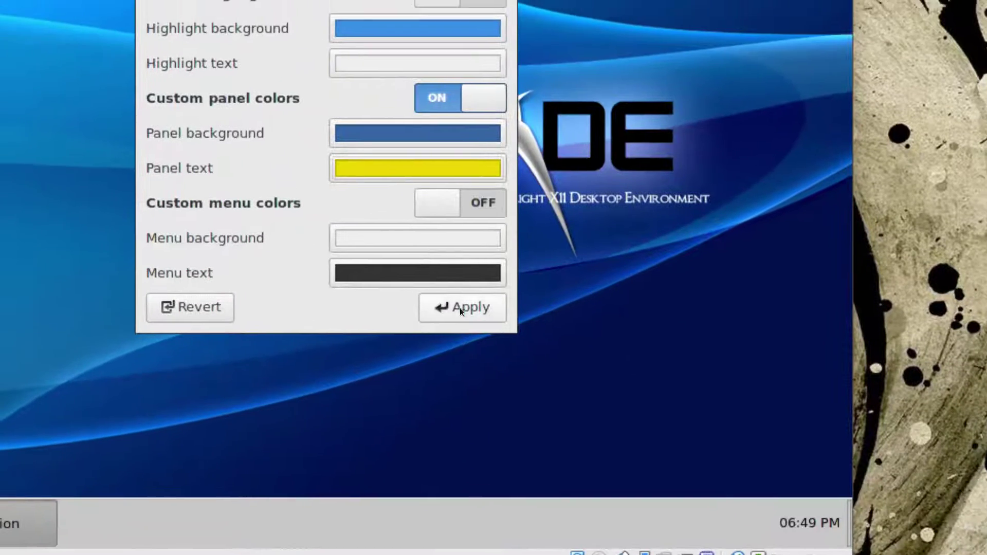
left_click(460, 307)
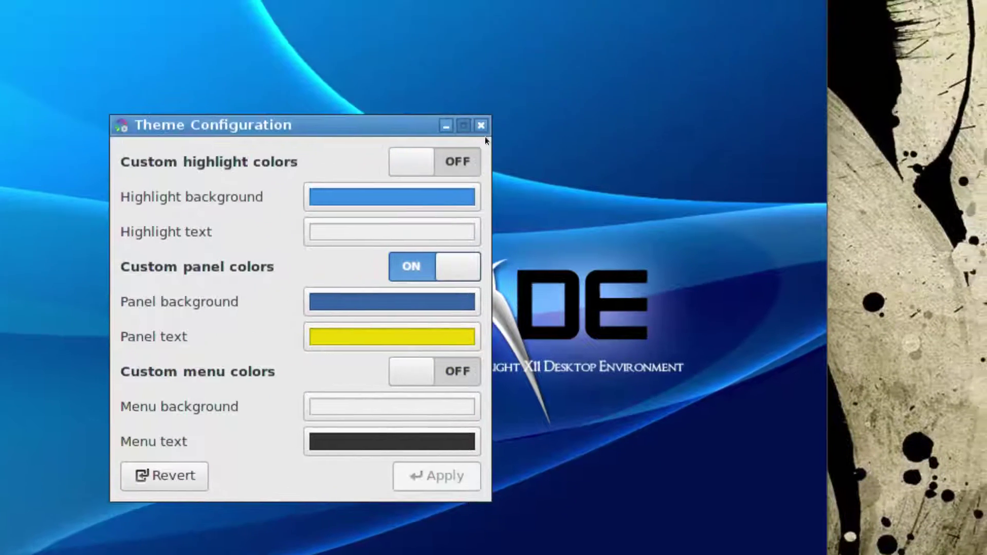
left_click(483, 131)
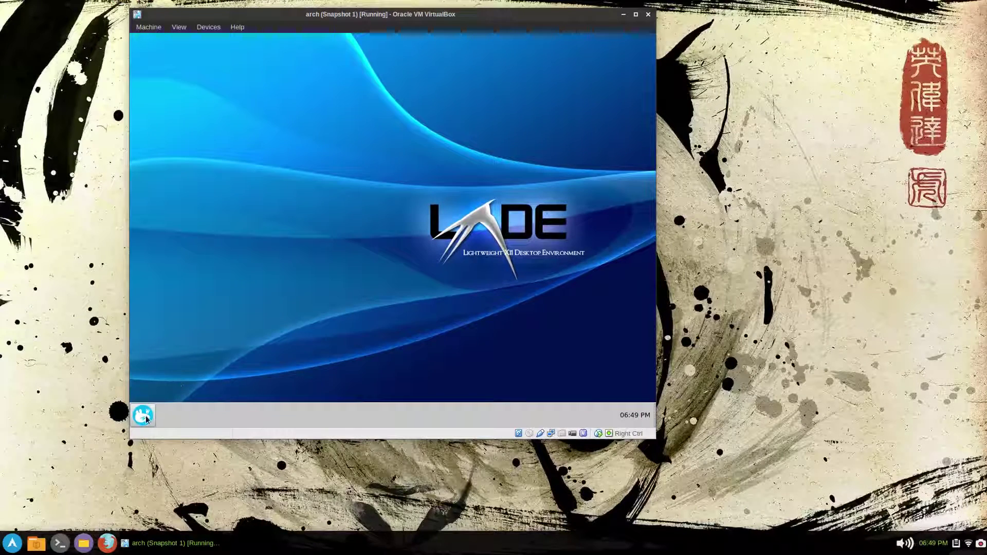
- Log out and back into the LXDE session, then open a terminal
left_click(144, 416)
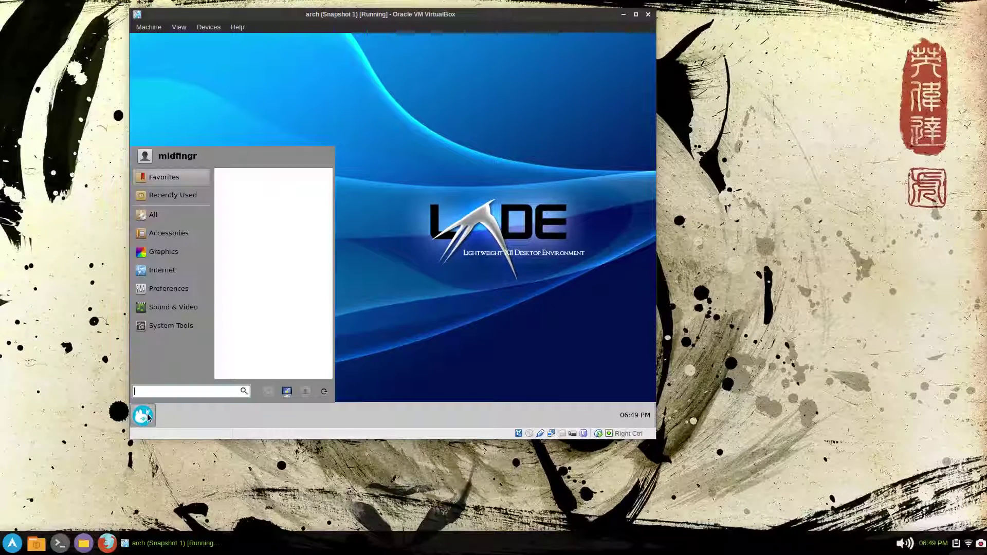
left_click(324, 391)
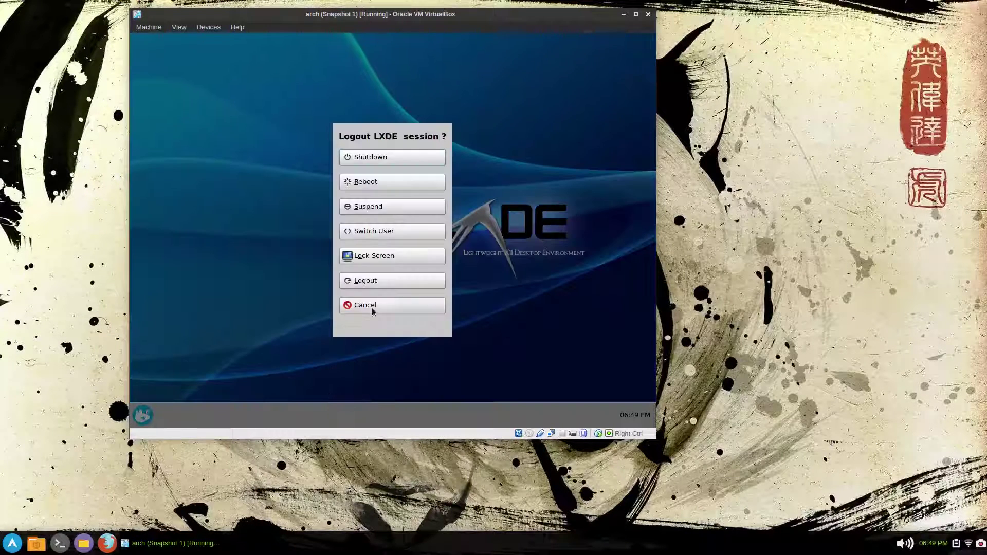
left_click(381, 281)
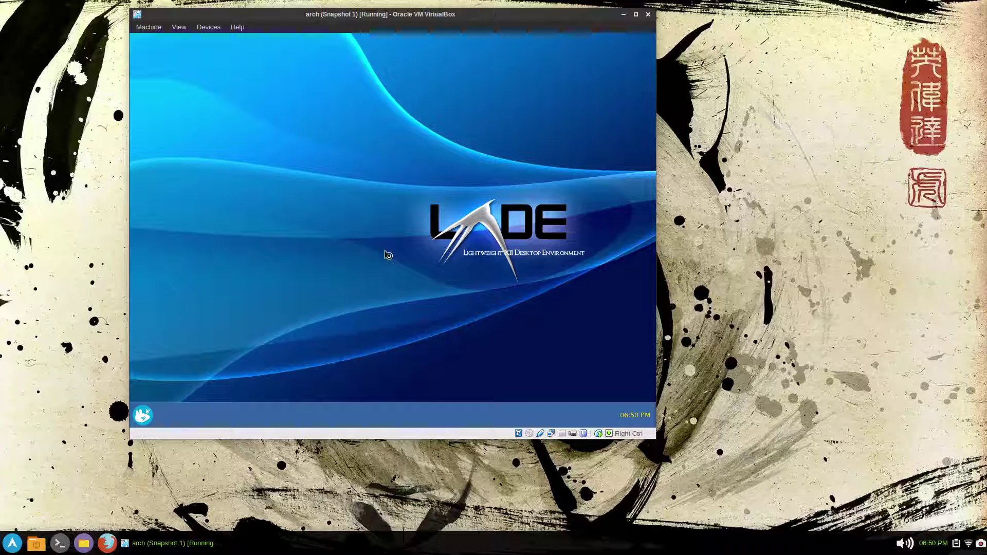
key("ctrl+alt+t")
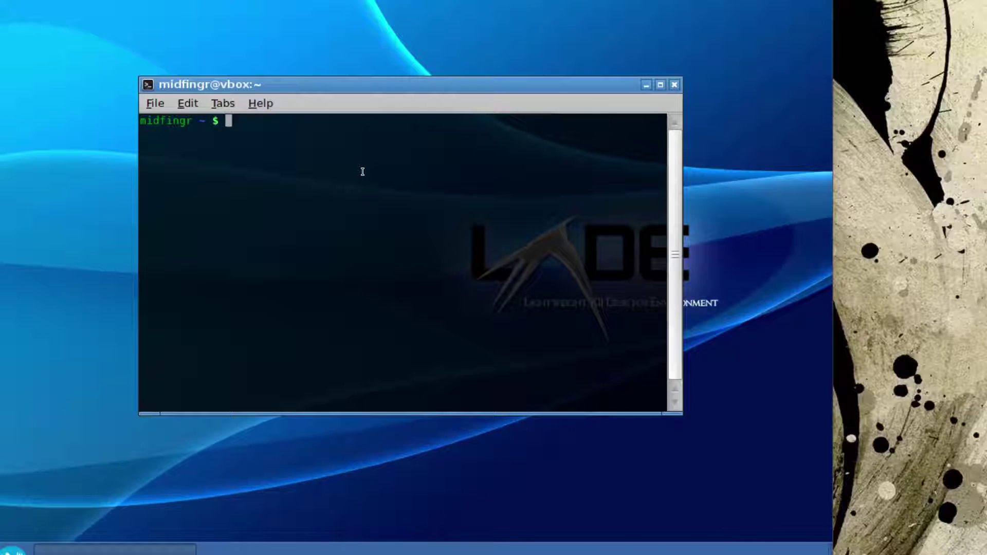
- Copy the compton example config from /etc/xdg to .config/compton.conf
type("cp /etc/xd")
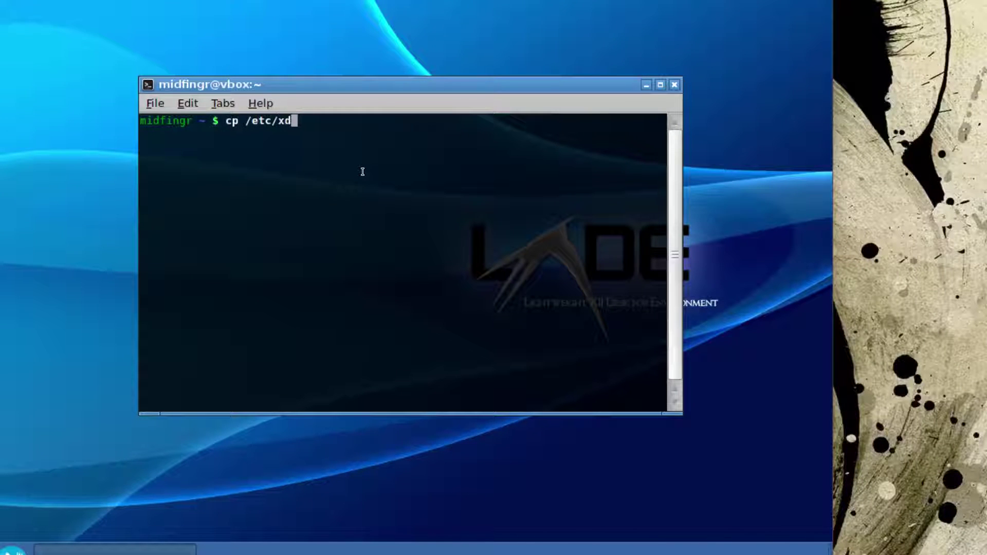
type("g/comp")
key("Tab")
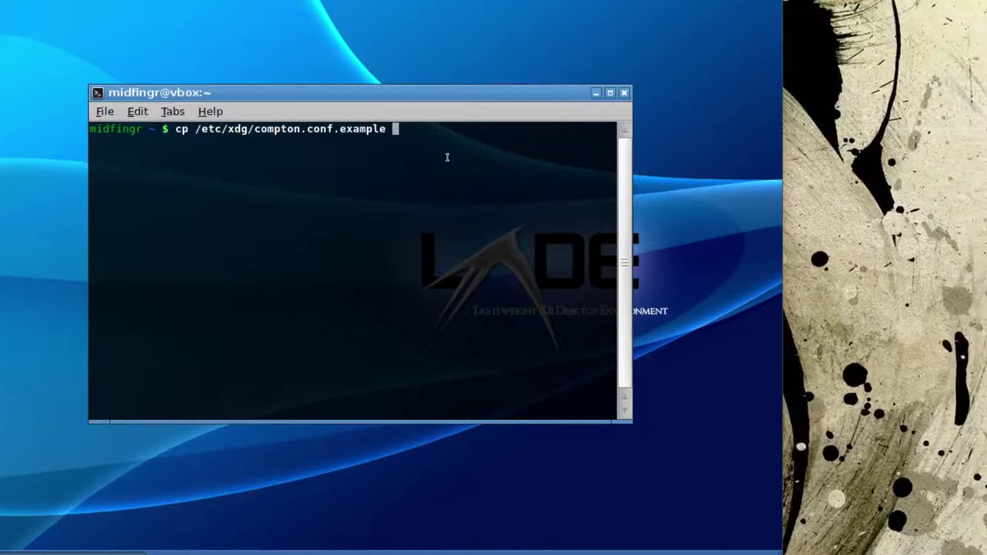
type(".con")
key("Tab")
type("compt")
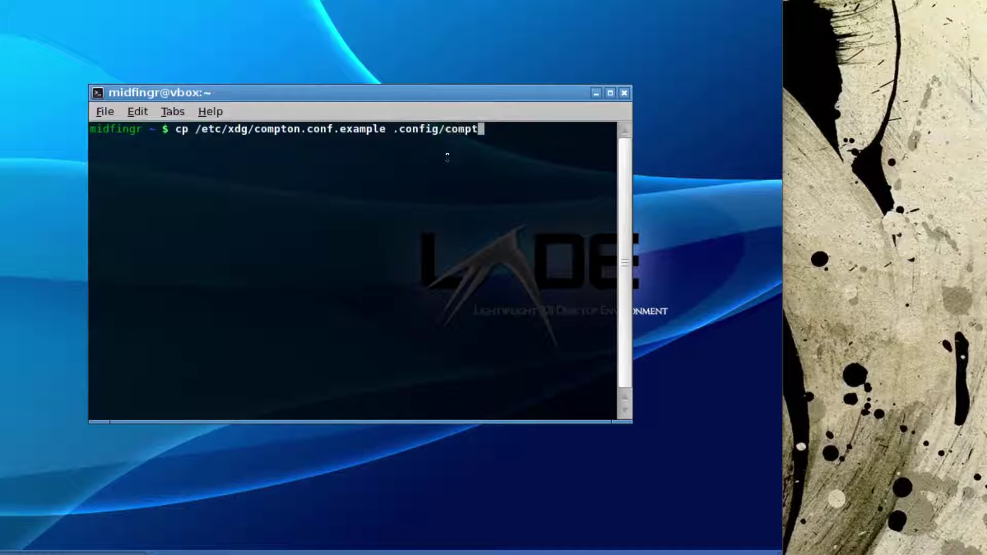
type("on.conf")
key("Return")
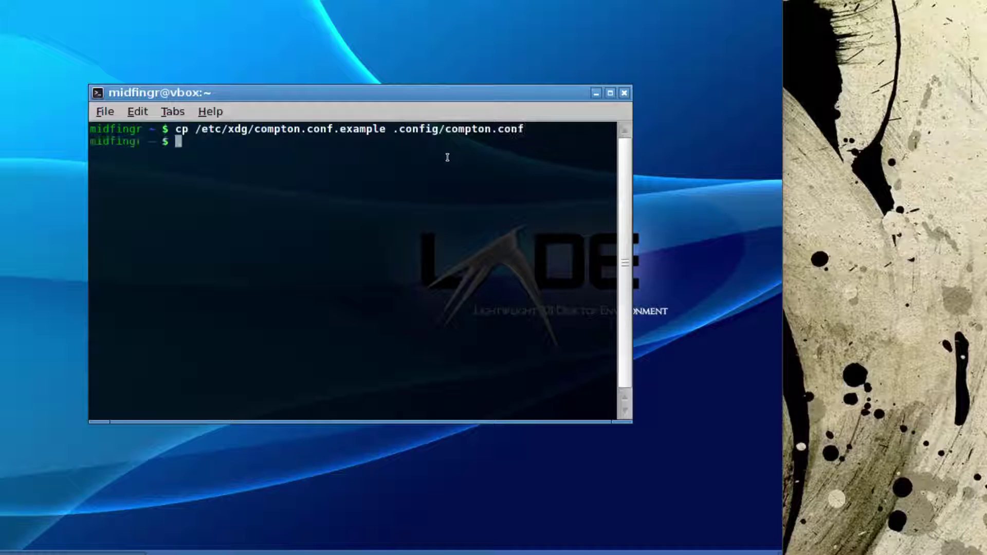
- Kill compton, restart it with compton -b &, and minimize the terminal
type("pkill cpompton")
key("Return")
key("Up")
key("Down")
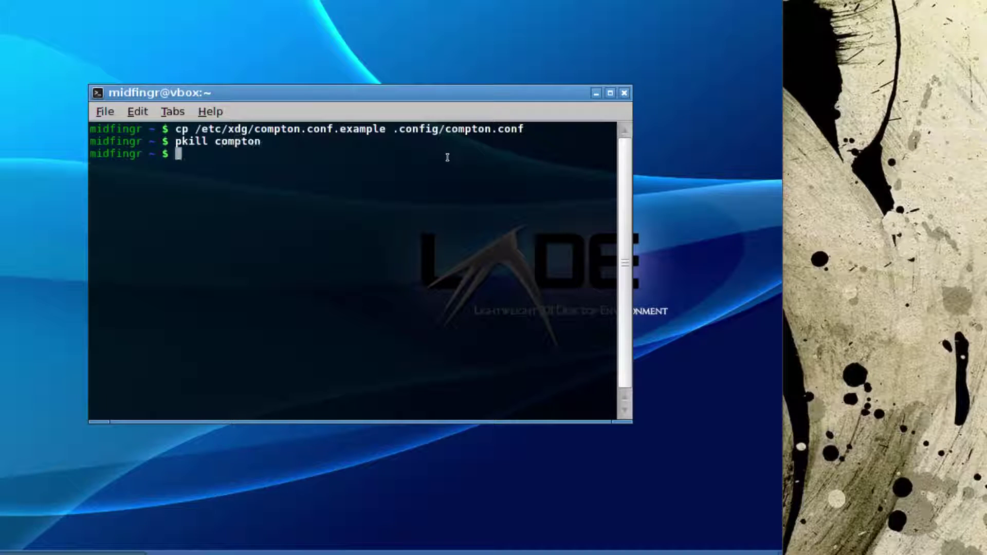
type("compton -b &")
key("Return")
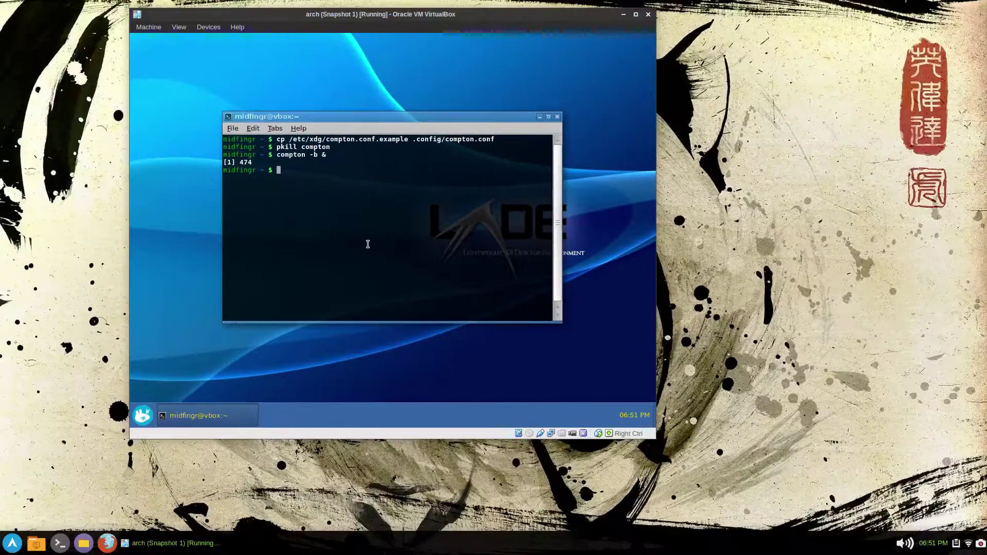
left_click(221, 415)
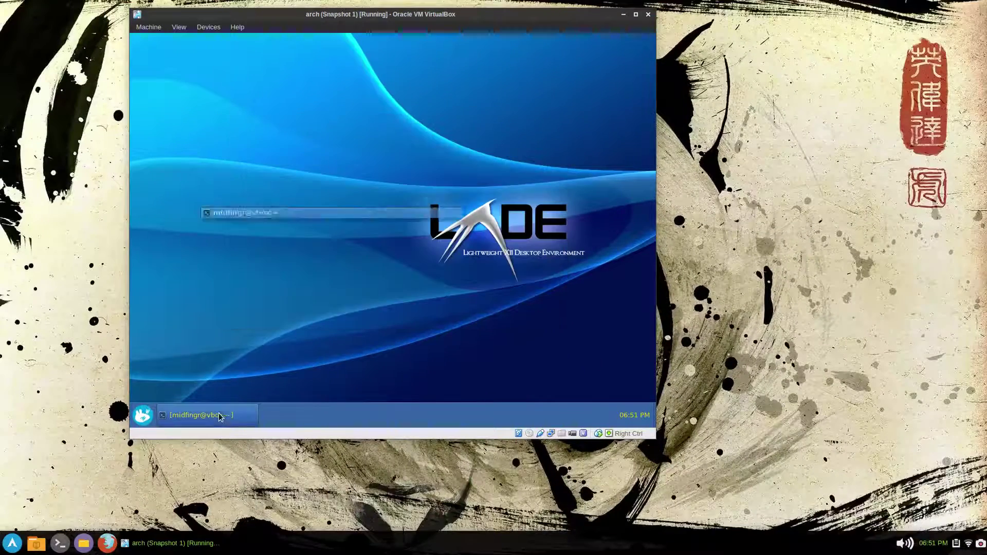
- Set the panel background alpha to 70 in Panel Preferences' Appearance settings
right_click(367, 419)
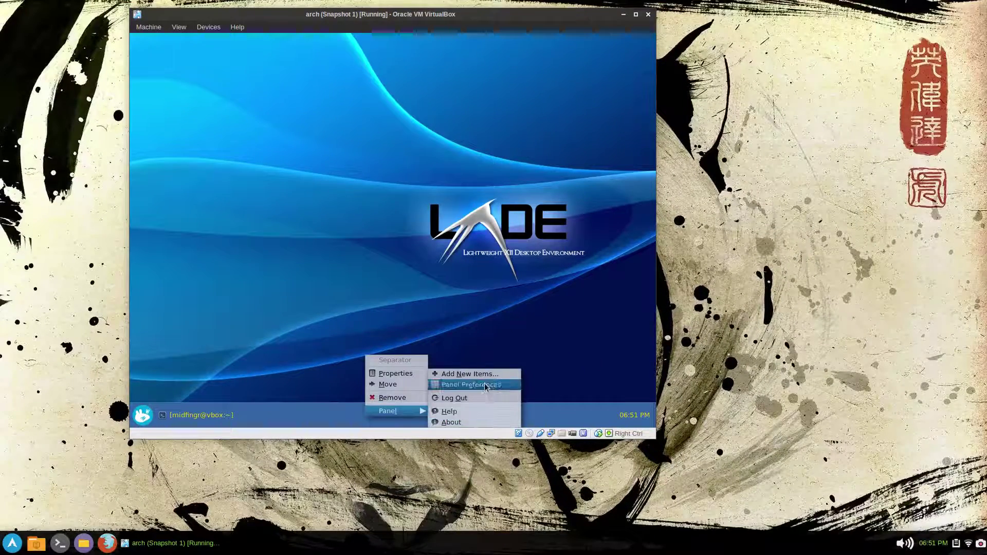
left_click(483, 385)
left_click(355, 162)
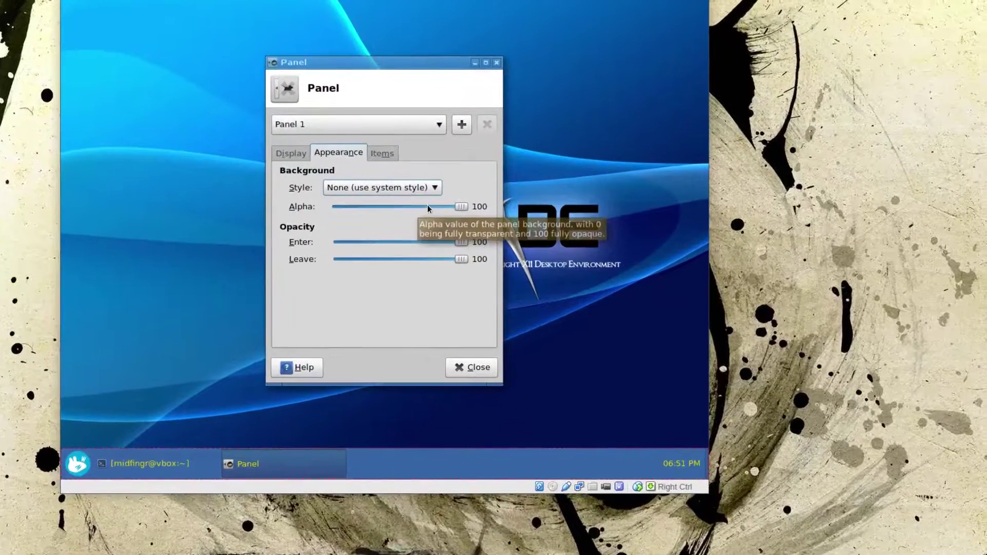
left_click(427, 203)
left_click_drag(427, 204, 413, 208)
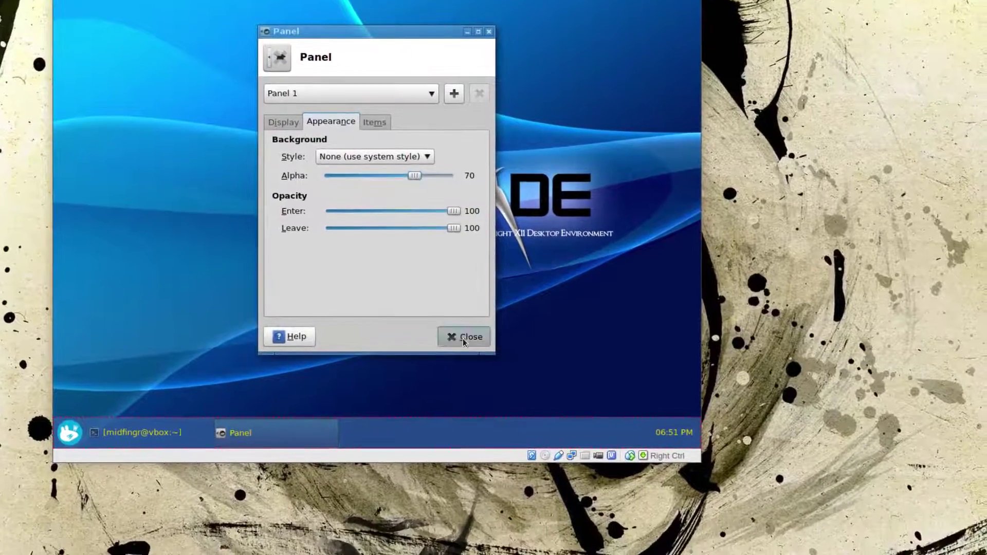
left_click(470, 366)
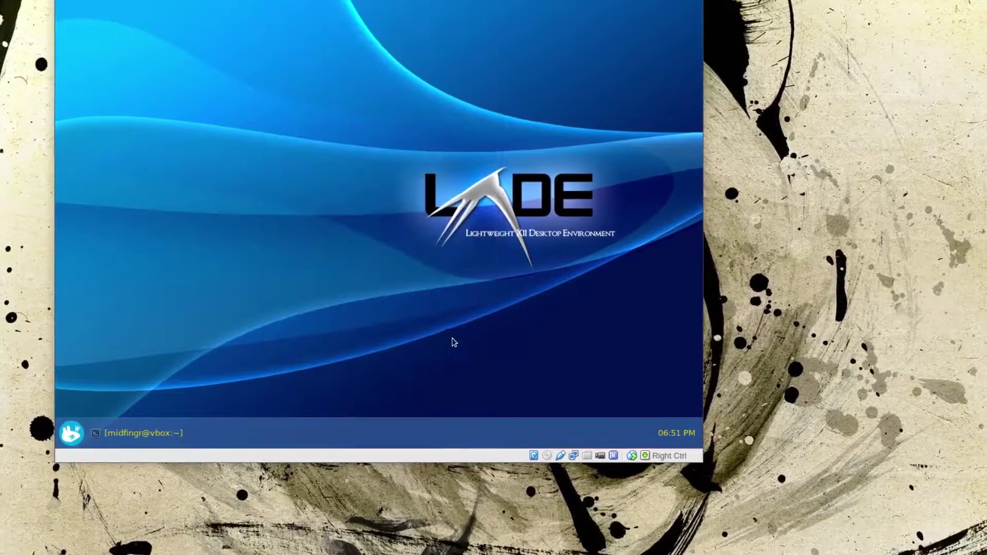
- Set the desktop wallpaper to lxde_red.jpg and bring the terminal back into view
right_click(329, 166)
left_click(389, 261)
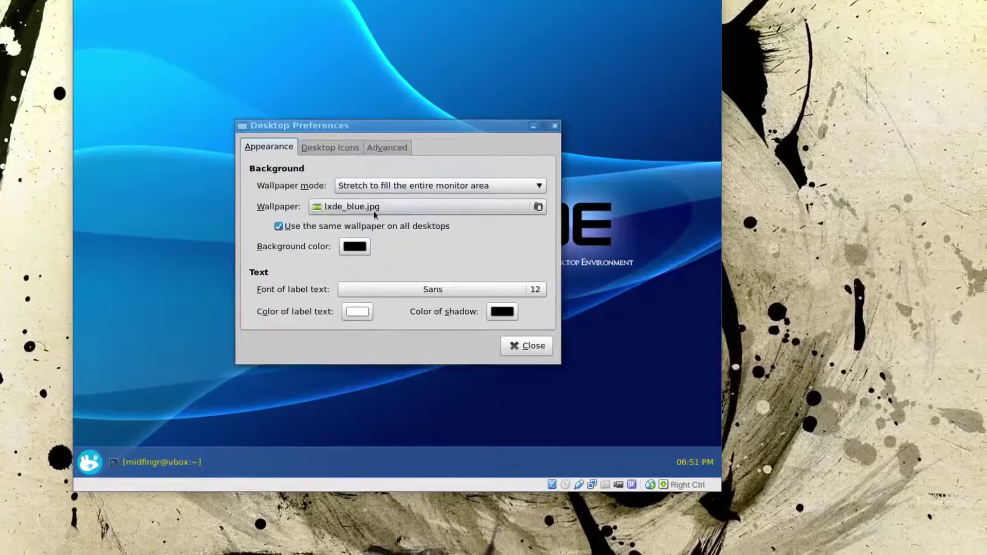
left_click(380, 217)
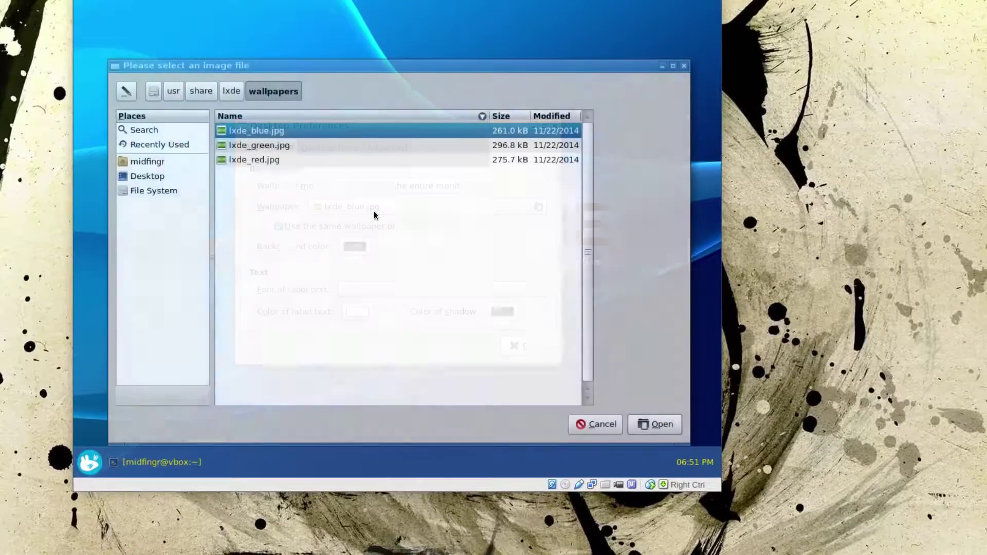
left_click(324, 171)
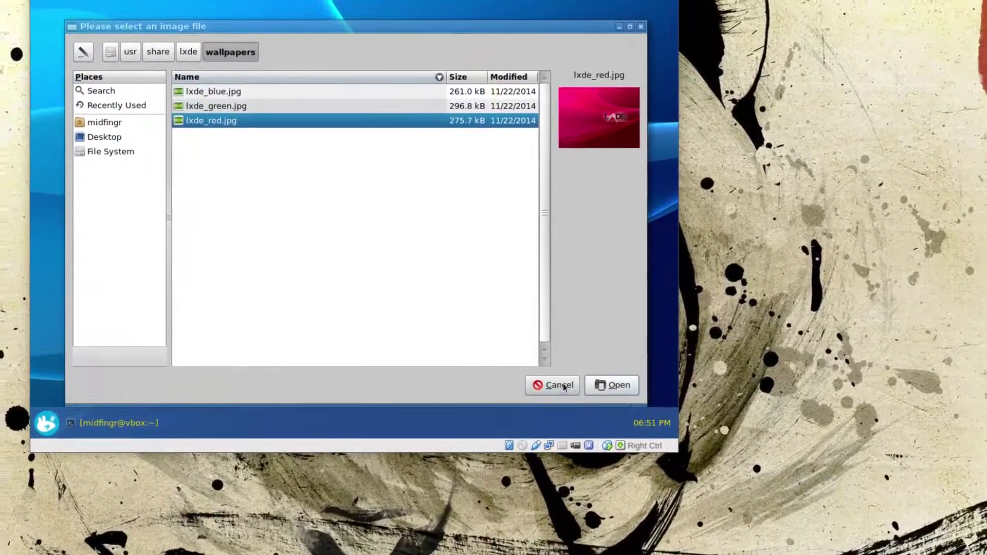
left_click(591, 386)
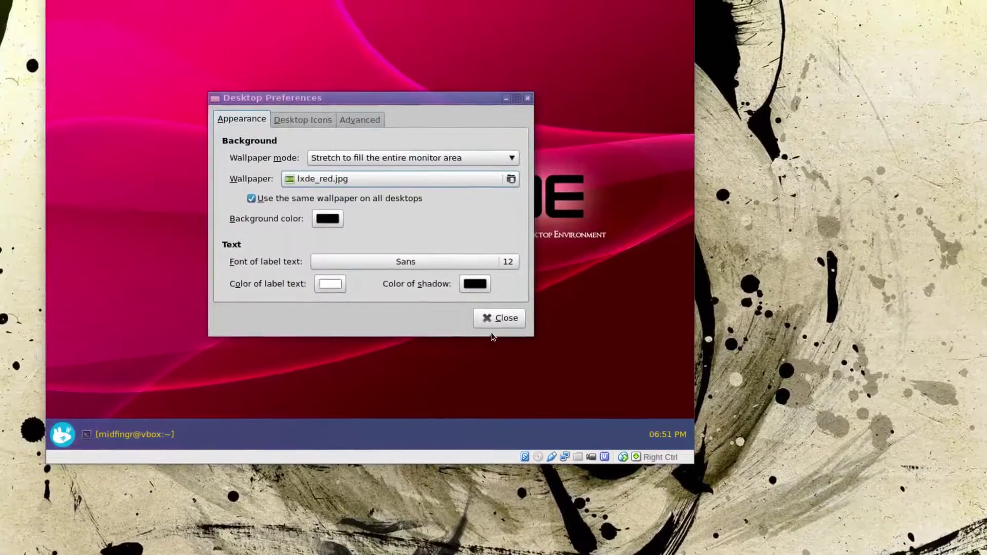
left_click(486, 323)
left_click(164, 437)
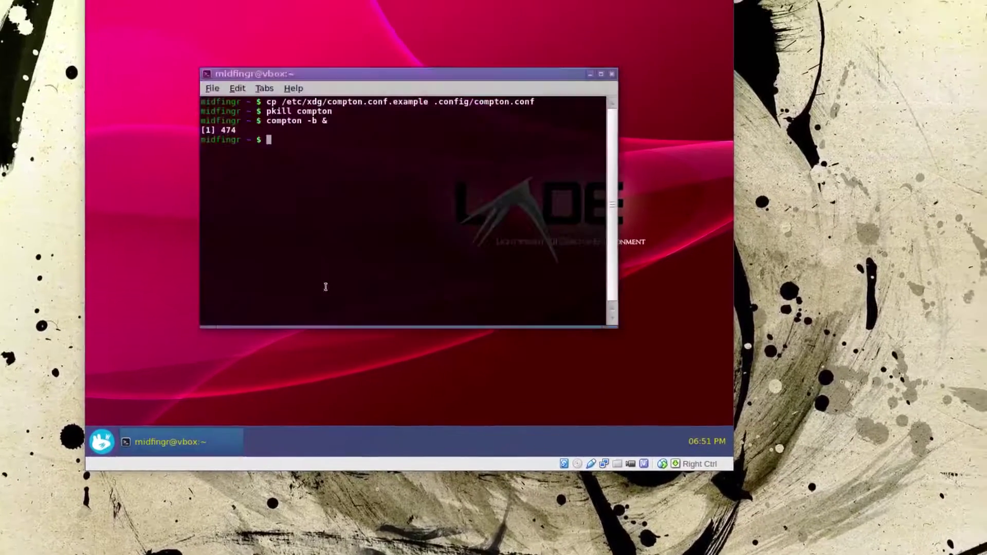
left_click_drag(344, 113, 357, 67)
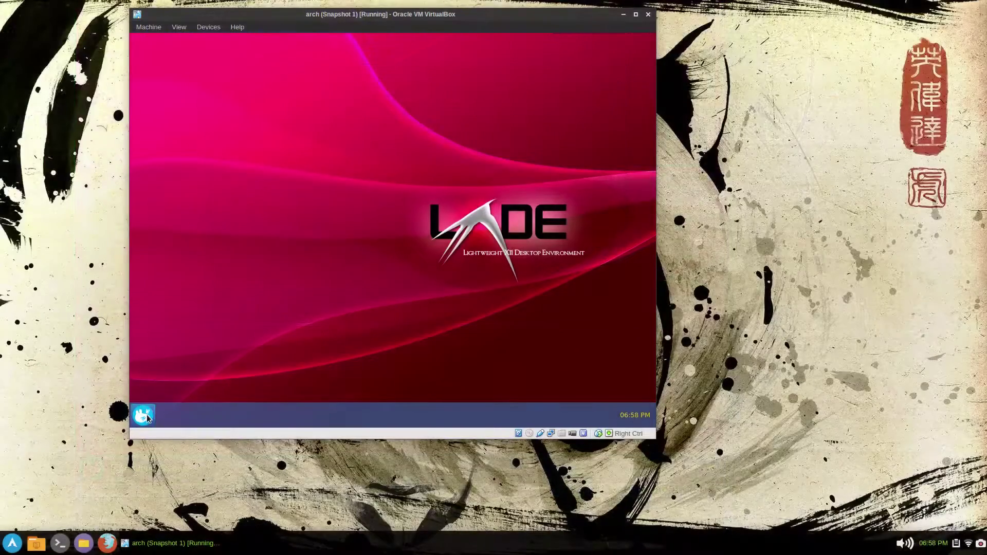
- Open LXSession Default applications and review the Core applications and Autostart lists
left_click(144, 415)
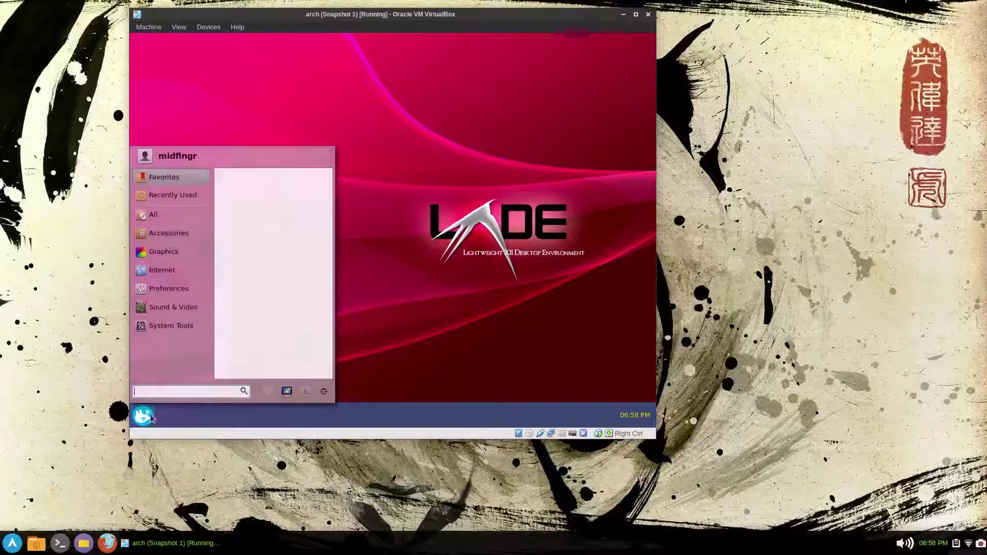
mouse_move(182, 286)
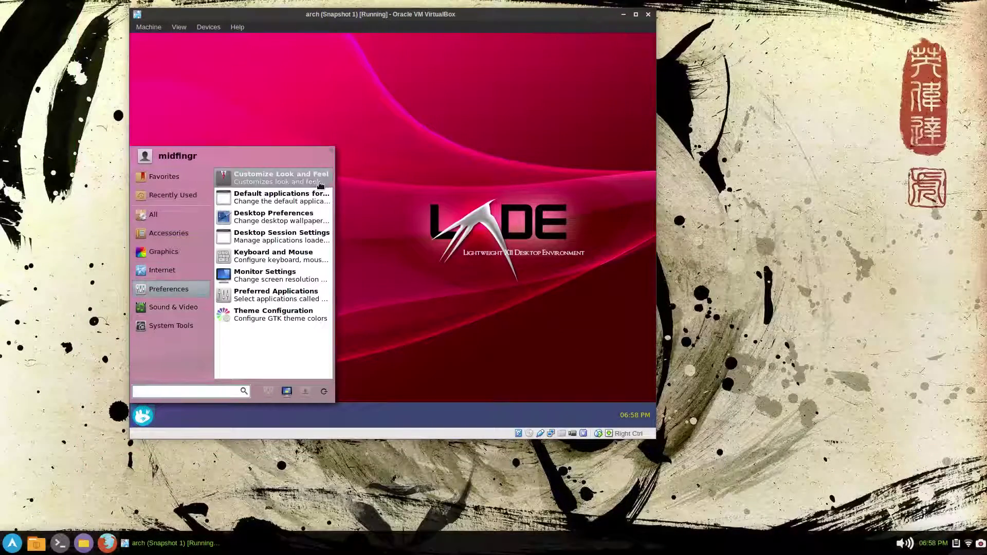
left_click(275, 202)
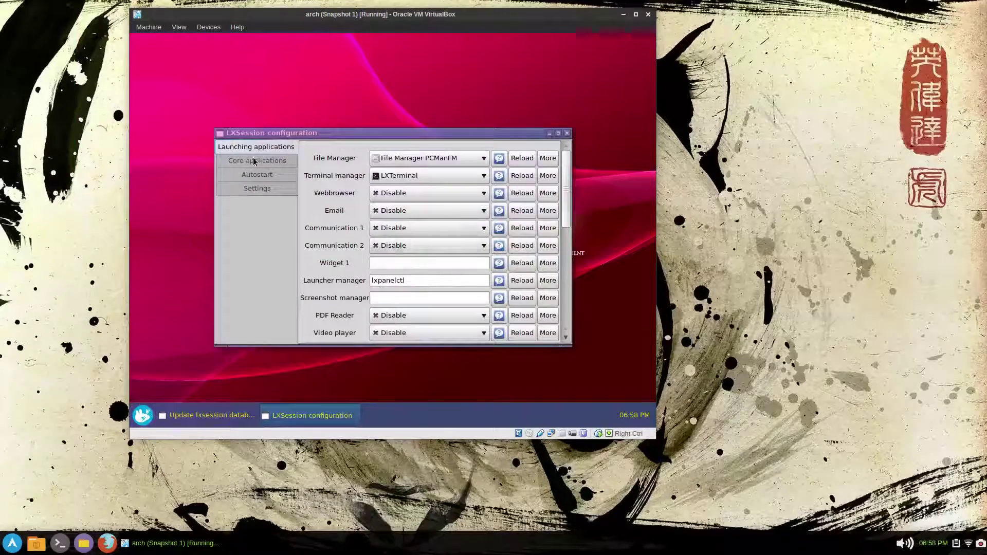
left_click(254, 161)
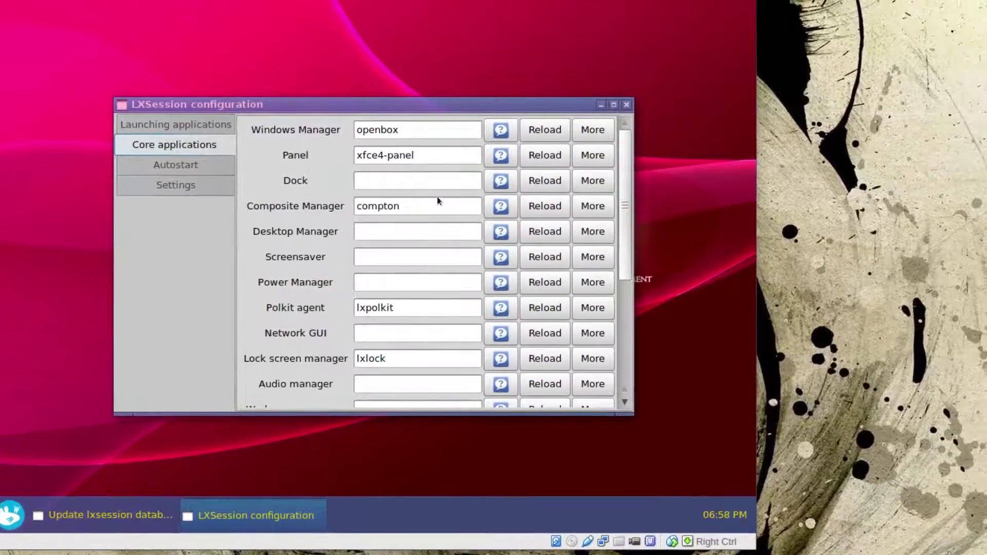
left_click(179, 165)
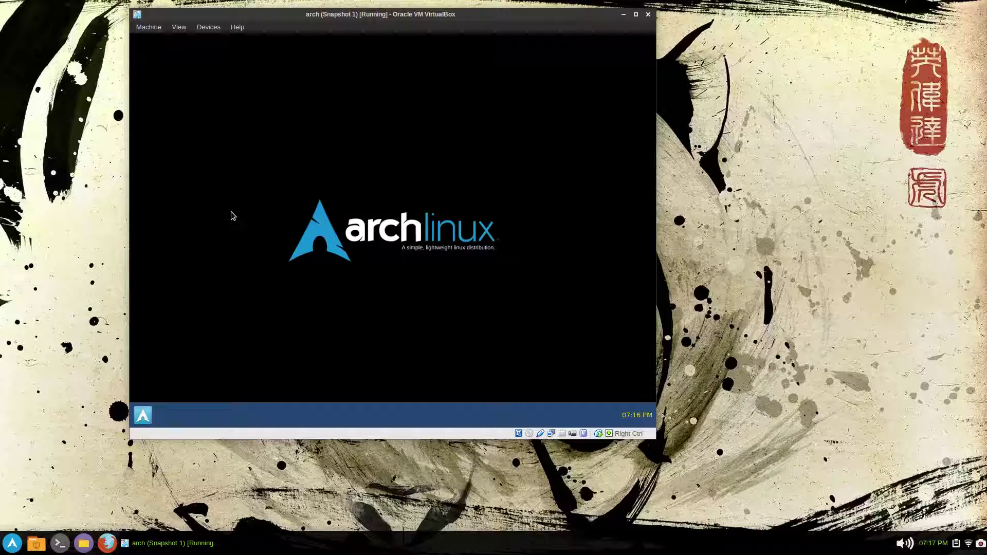
- Open Desktop Preferences and browse for a new Arch Linux wallpaper image
right_click(233, 211)
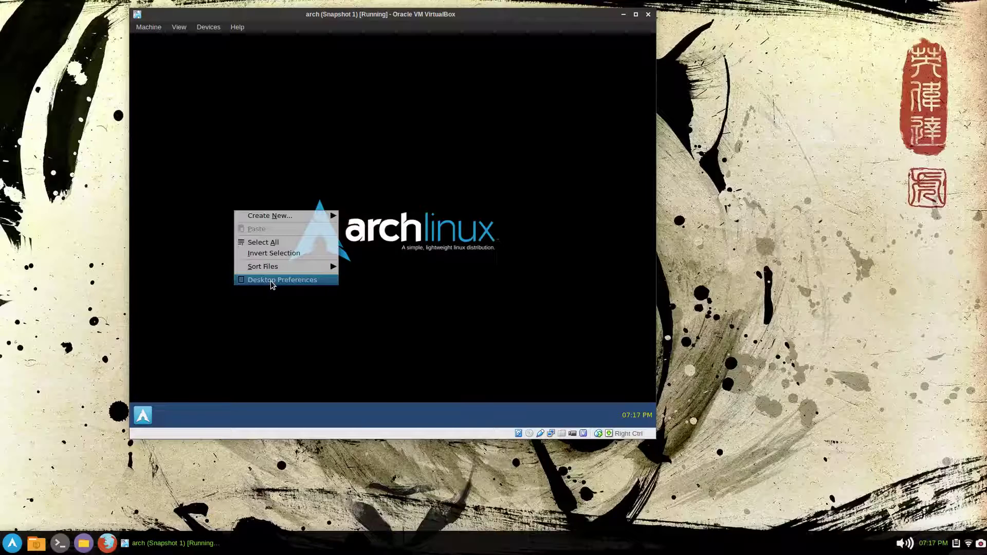
left_click(272, 280)
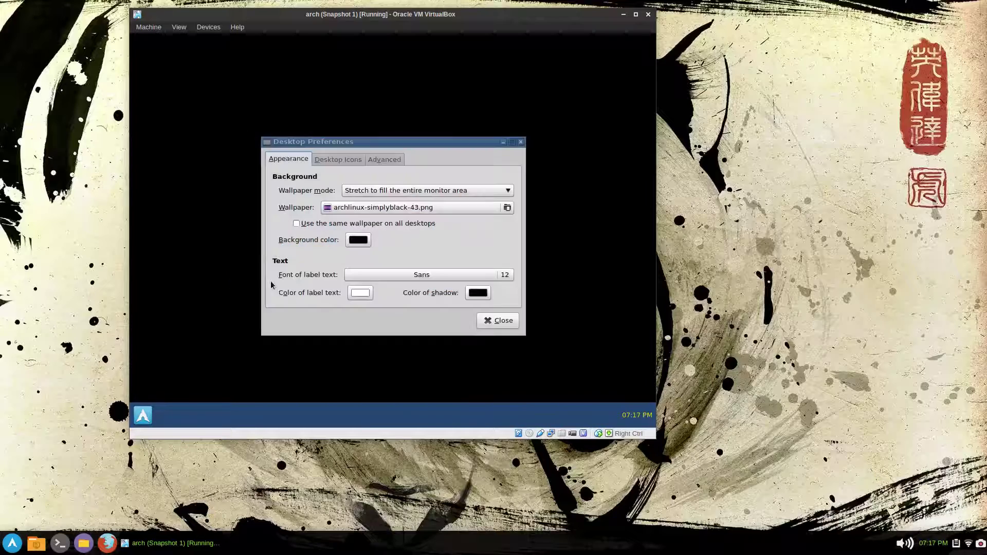
left_click(394, 208)
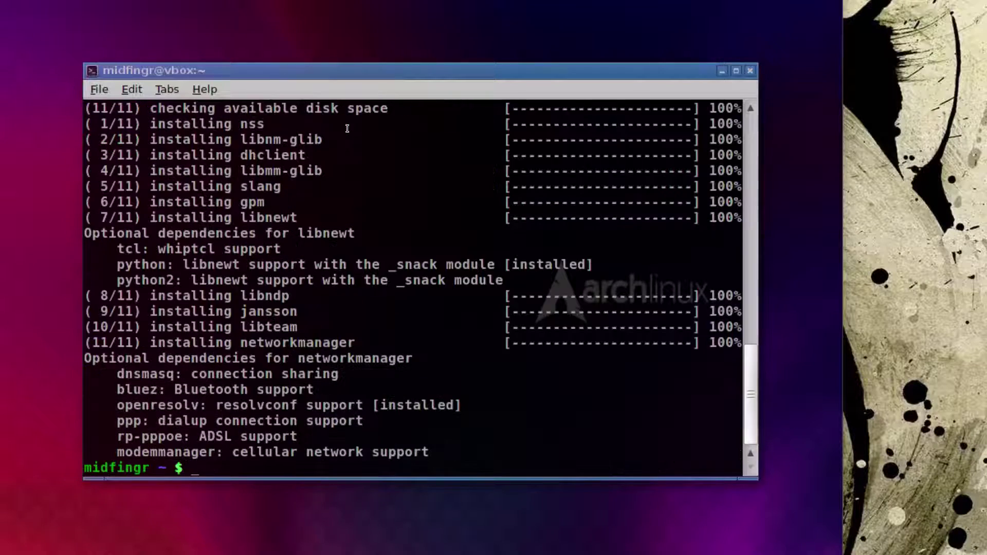
- Install network-manager-applet with pac, run sudo systemctl enable NetworkManager, then quit the terminal
type("pac networkmanager")
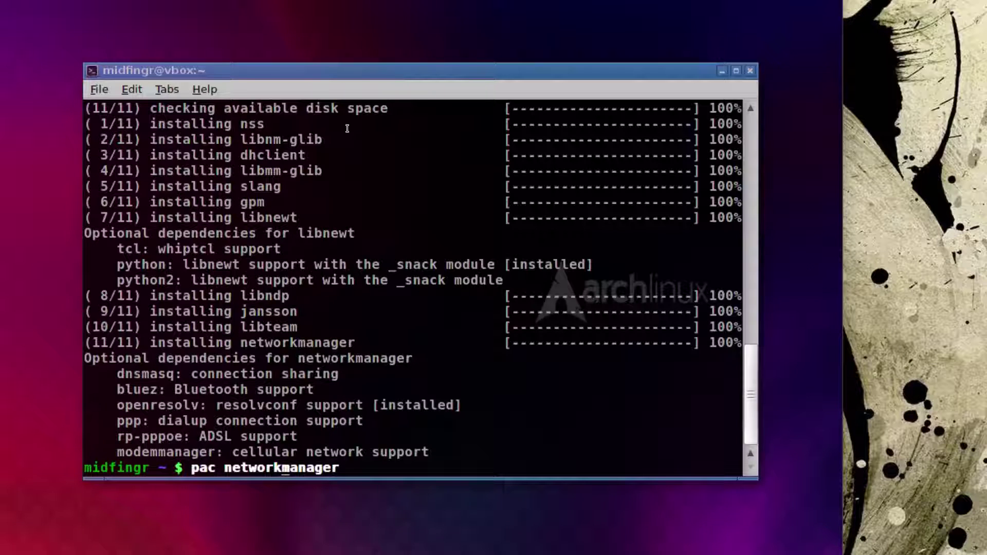
key("BackSpace")
key("BackSpace")
key("BackSpace")
key("BackSpace")
key("BackSpace")
key("BackSpace")
key("BackSpace")
type("-manager-")
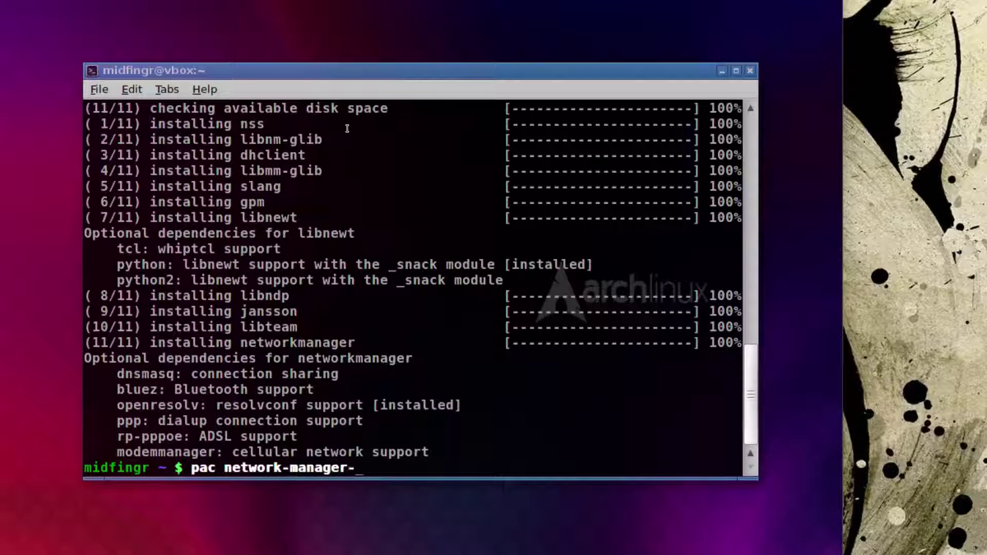
type("-applet")
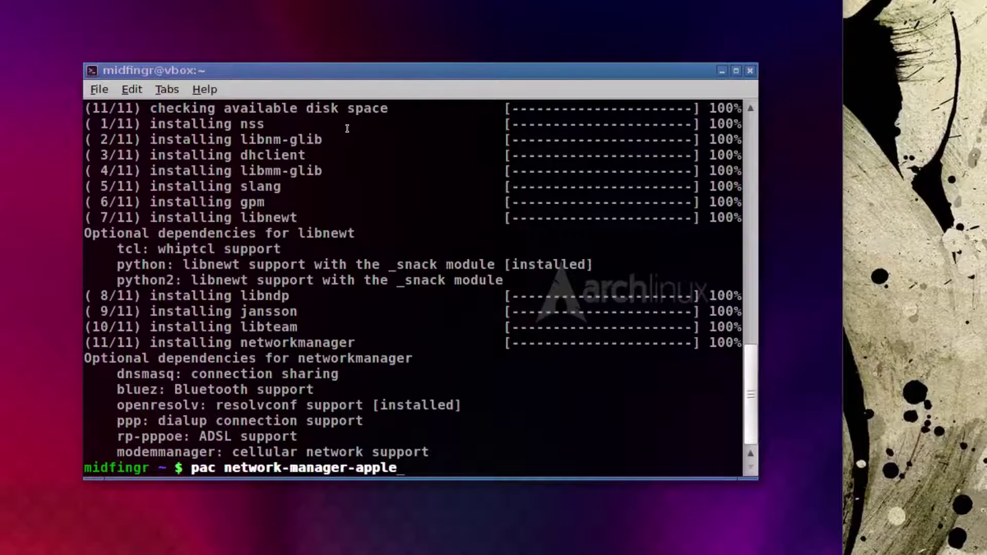
key("Return")
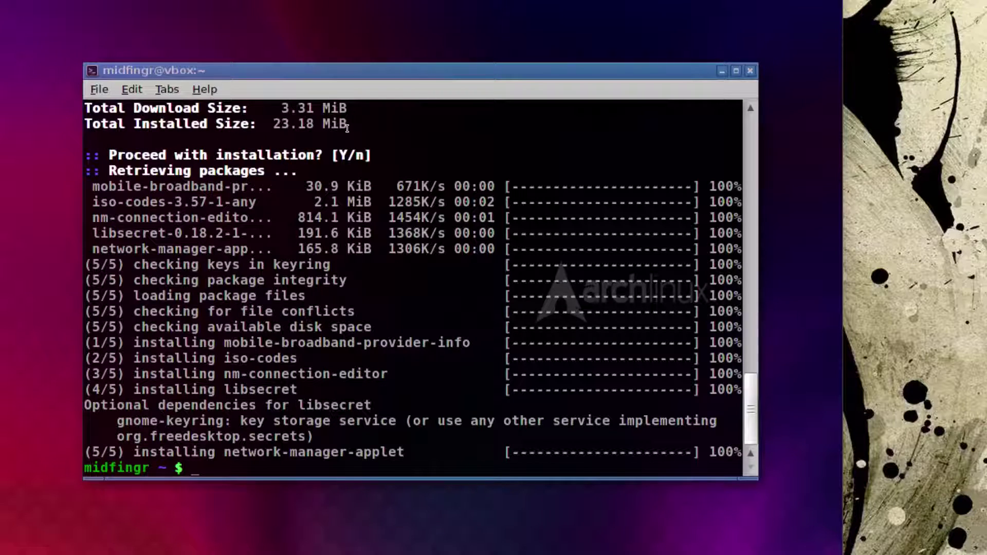
type("sudo syste")
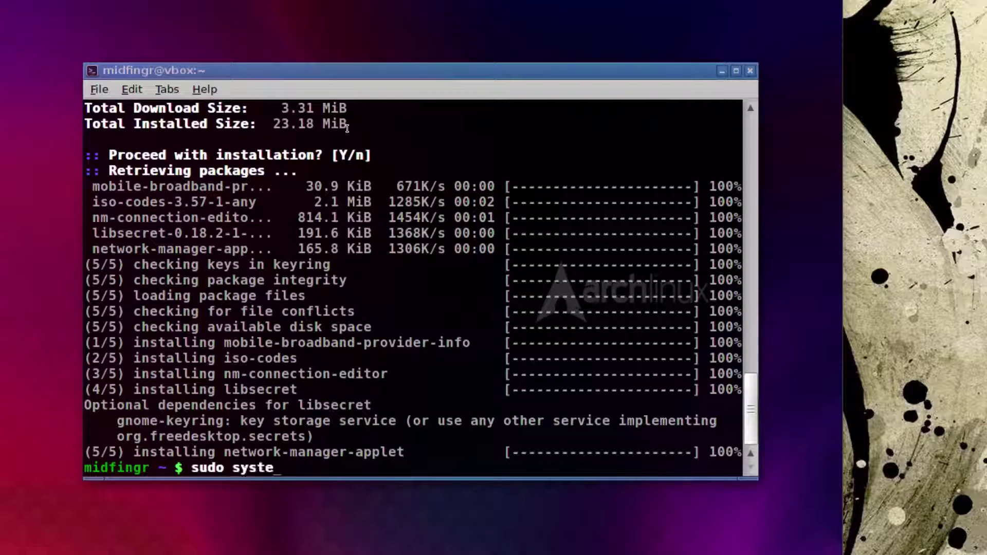
type("mctl enable N")
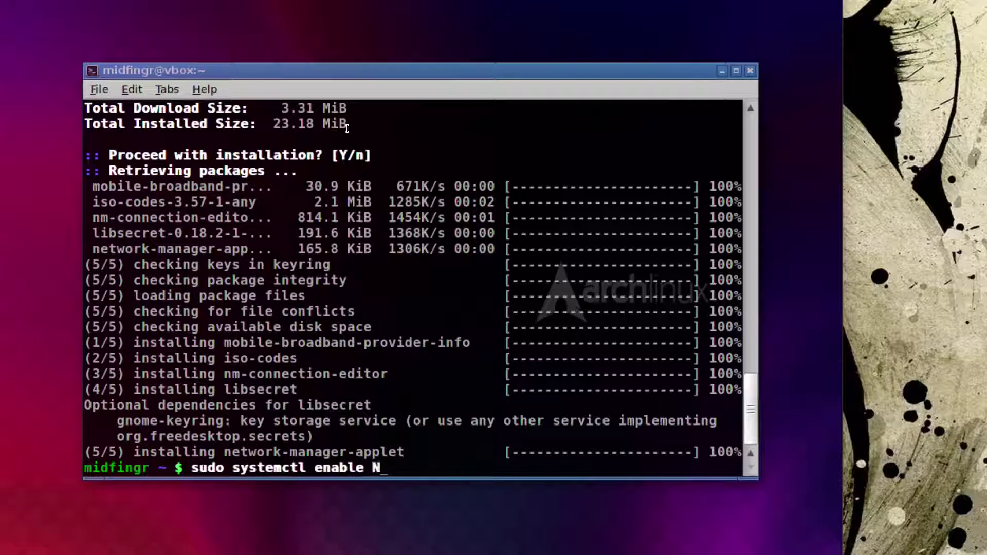
type("et")
key("Tab")
key("Return")
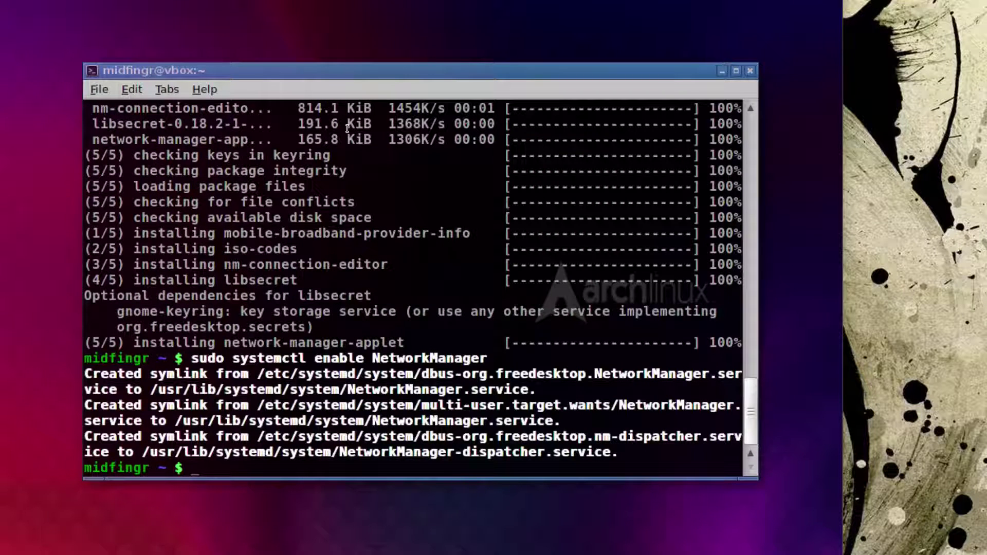
type("q")
key("Return")
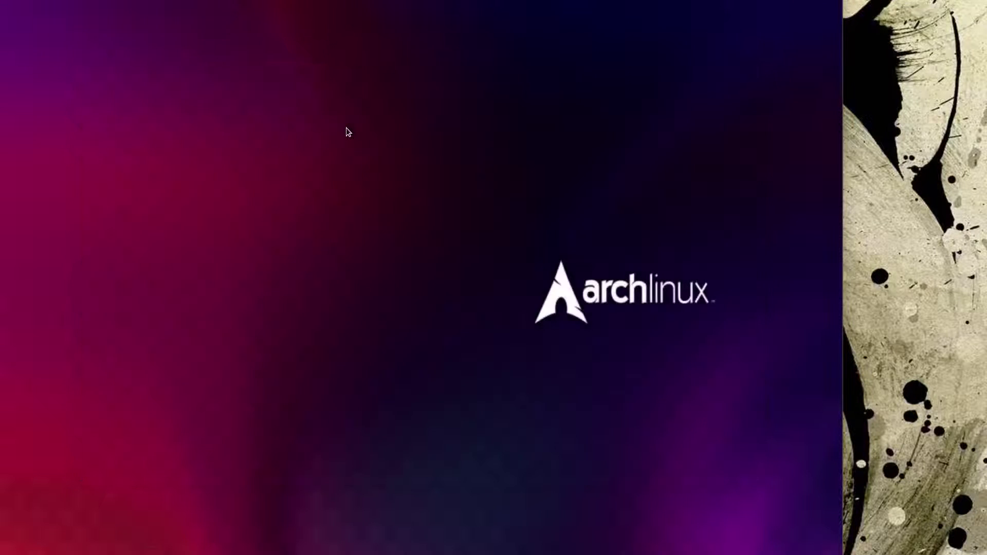
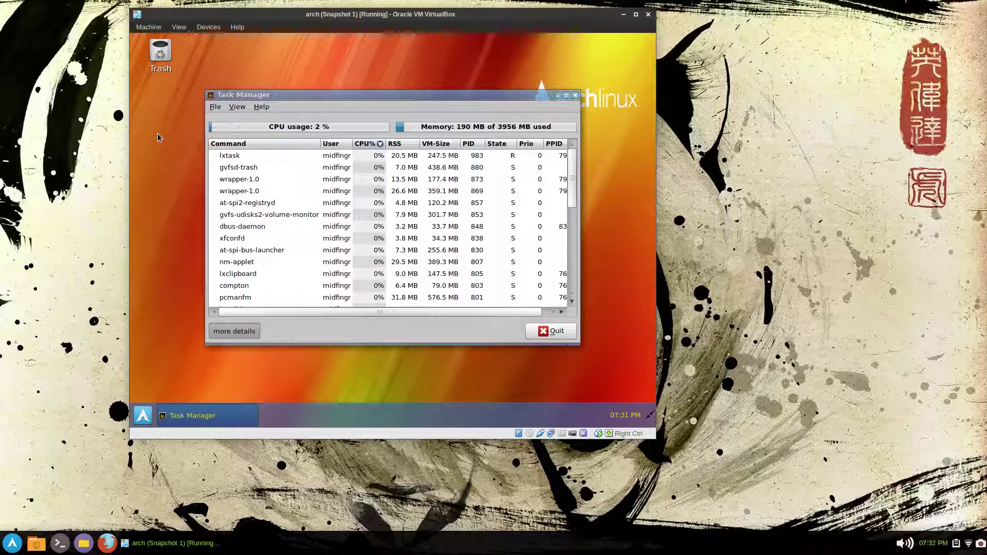
- Open the PCManFM file manager at the home folder from the start menu
left_click(164, 64)
left_click(143, 416)
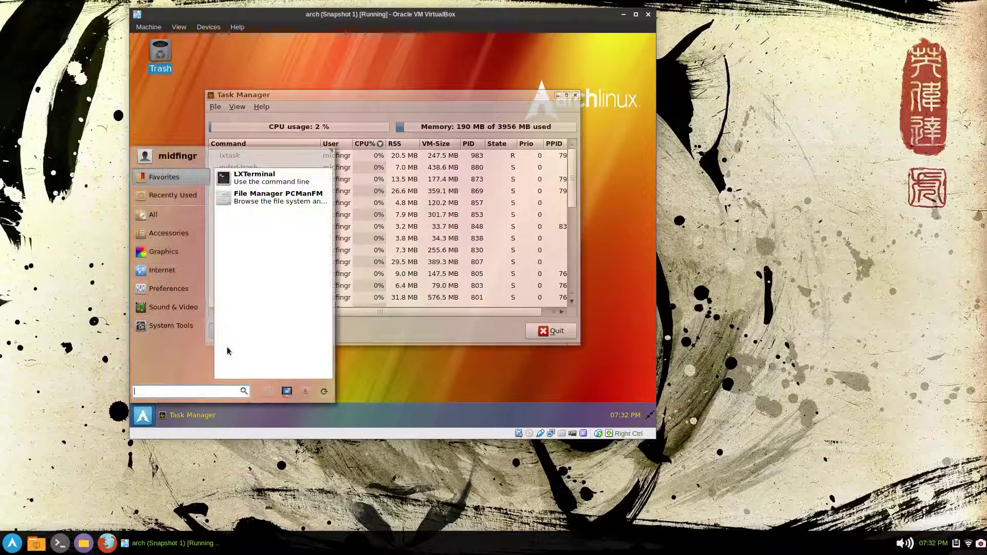
left_click(246, 198)
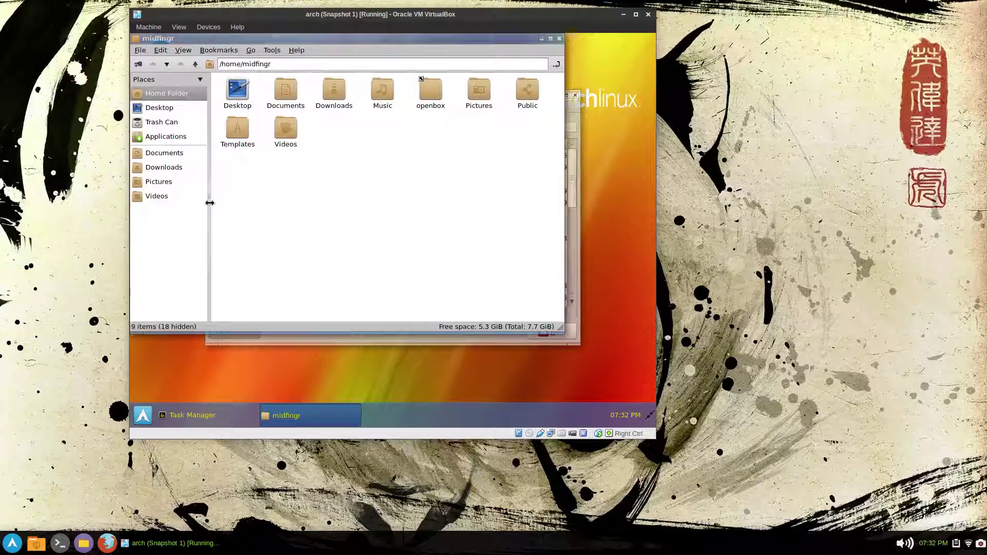
right_click(289, 134)
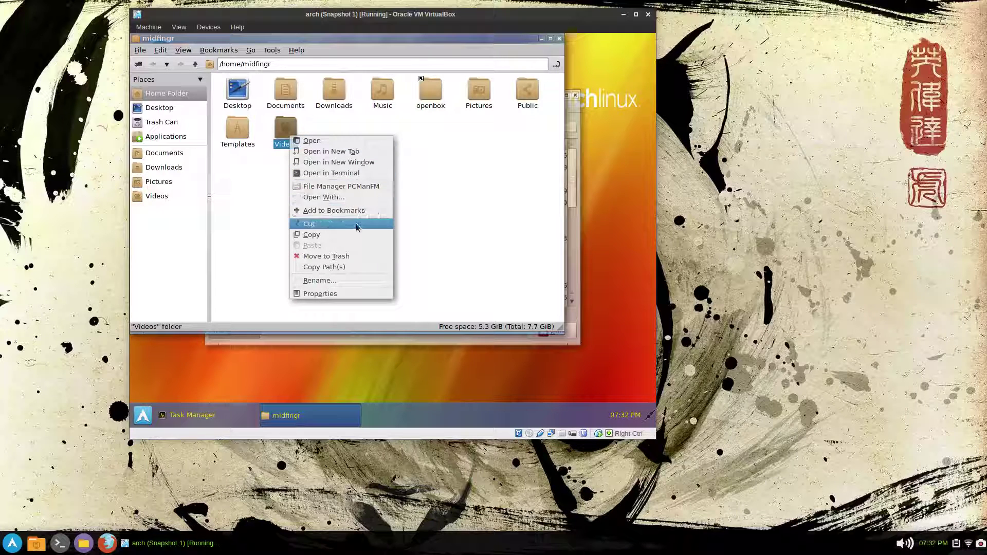
left_click(426, 174)
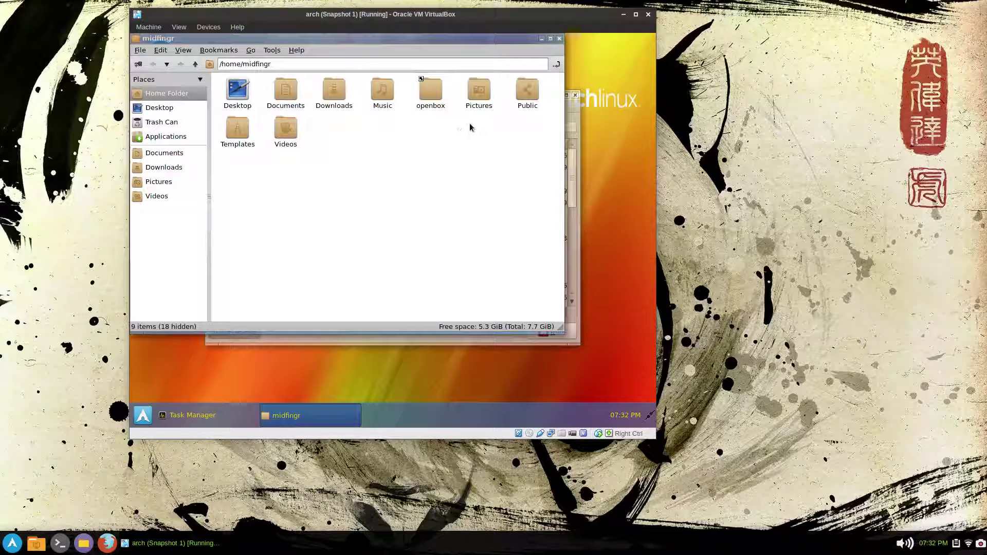
- Bookmark the Music folder and move its bookmark above Pictures in Places
double_click(389, 93)
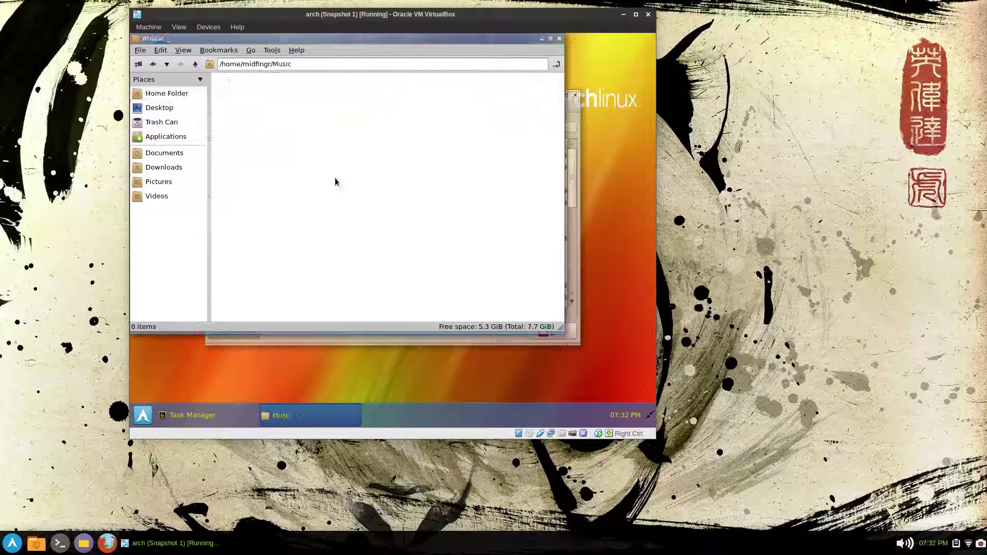
key("ctrl+d")
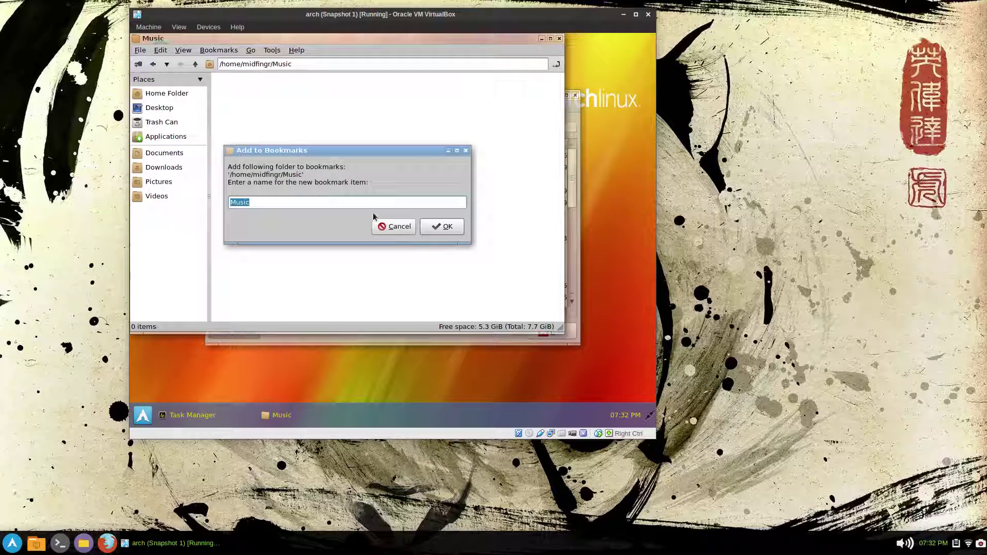
left_click(449, 231)
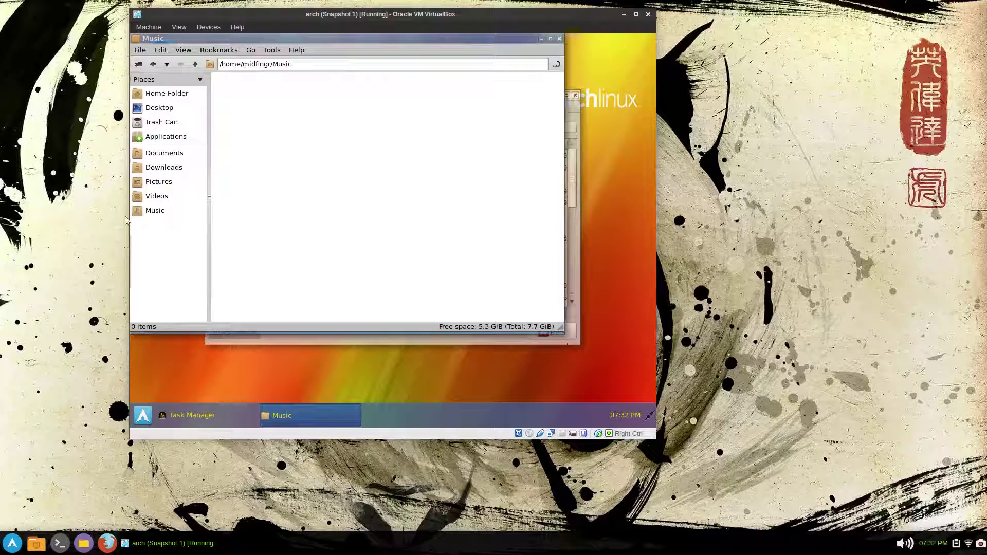
left_click_drag(154, 211, 155, 181)
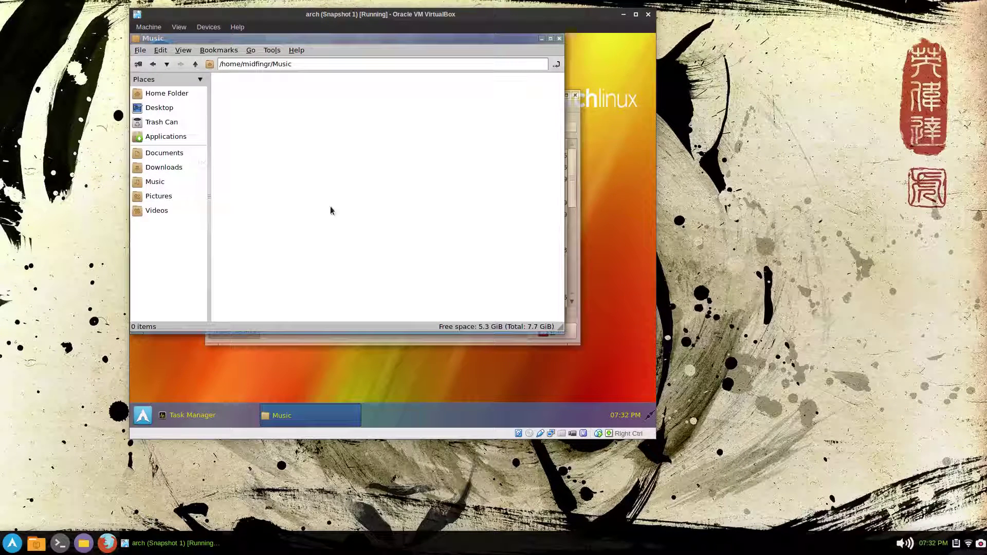
right_click(155, 183)
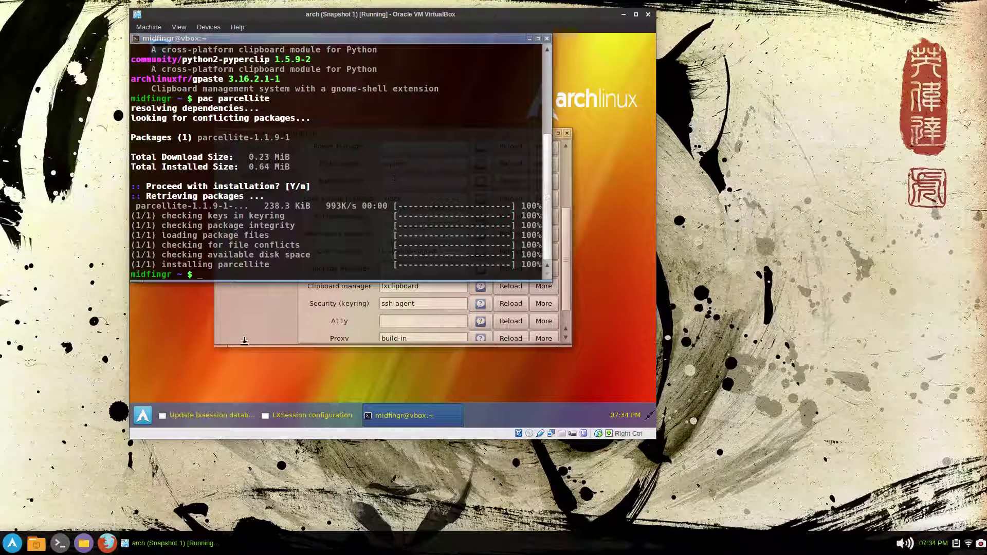
- Copy the package name 'parcellite' from the terminal output
left_click(252, 332)
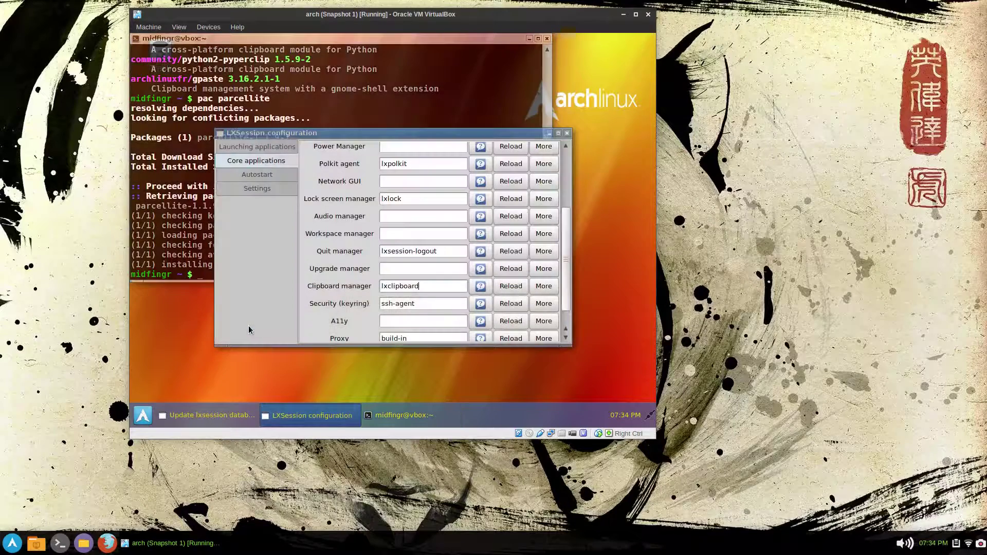
left_click(416, 285)
left_click(201, 165)
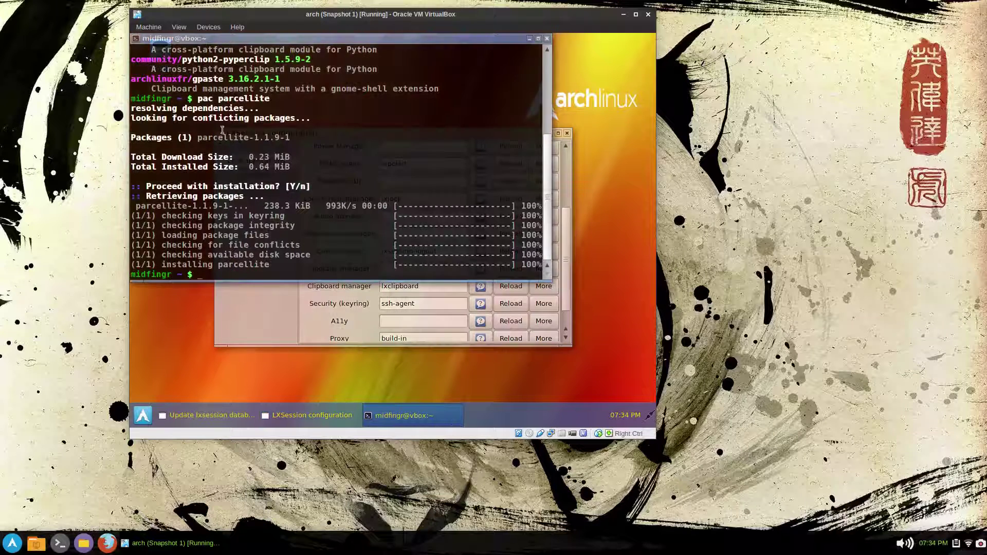
double_click(228, 99)
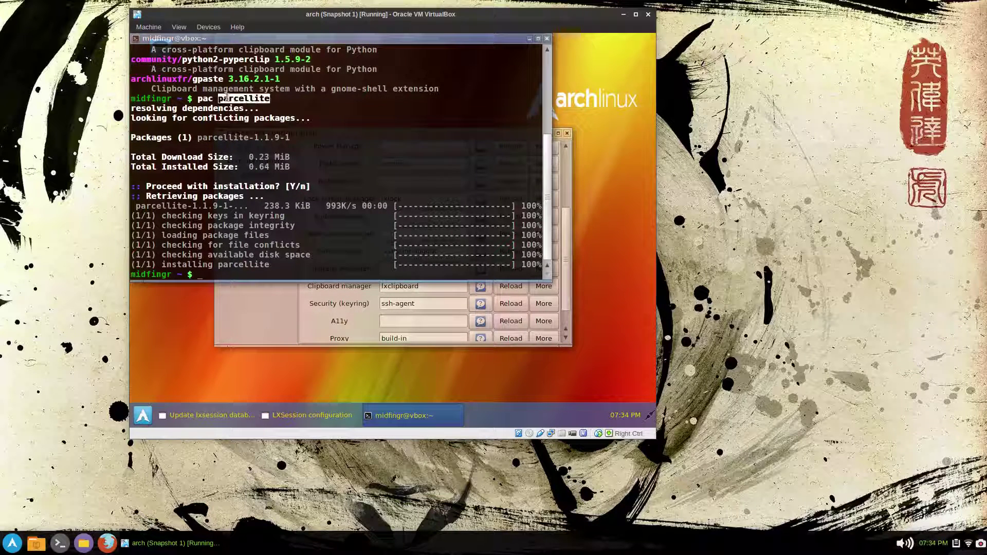
right_click(229, 98)
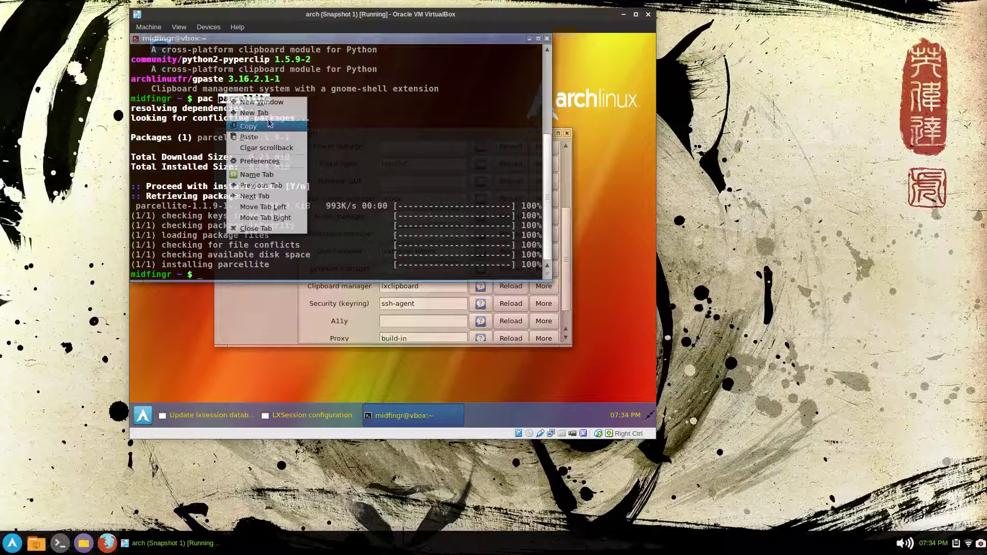
left_click(254, 128)
- Replace 'lxclipboard' with 'parcellite' in the Clipboard manager field and reload it
left_click(356, 291)
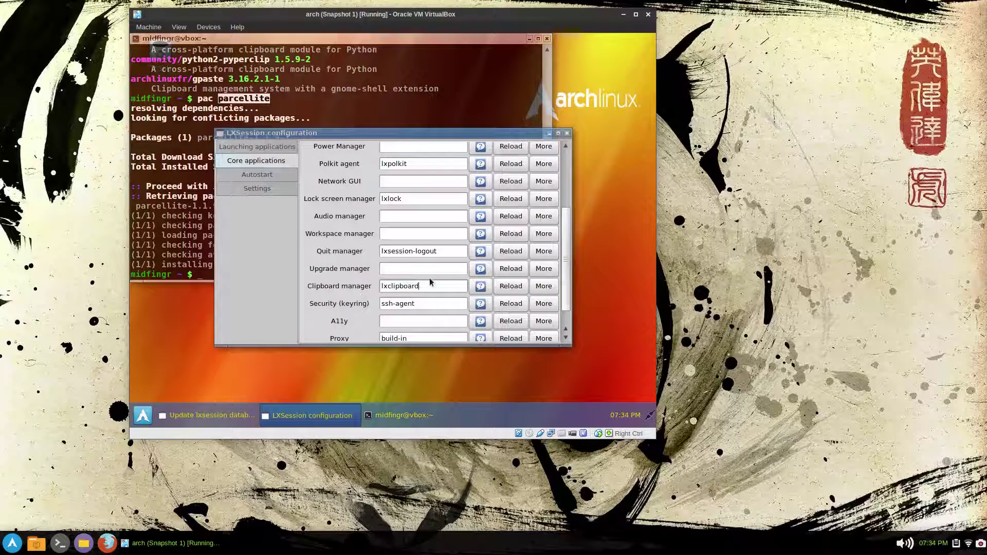
double_click(405, 285)
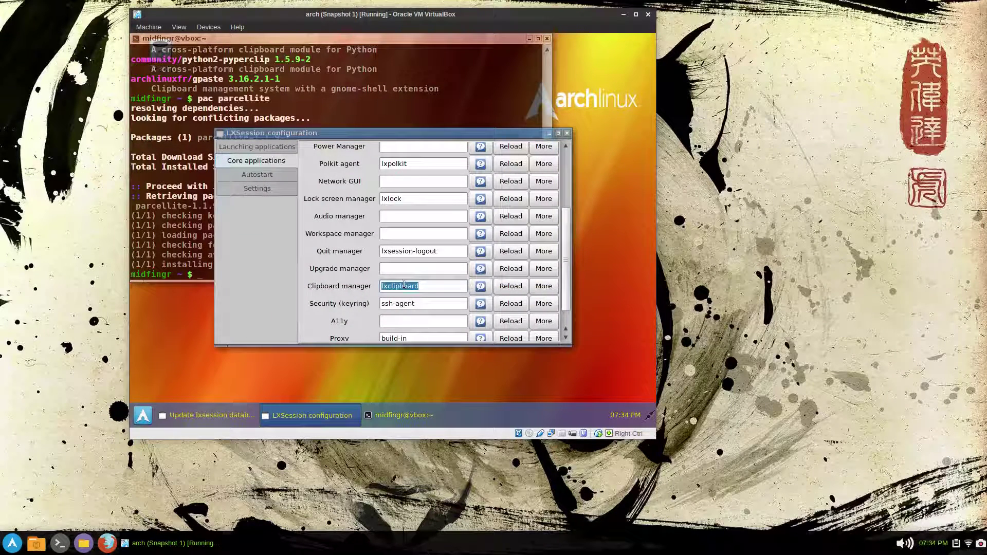
right_click(403, 284)
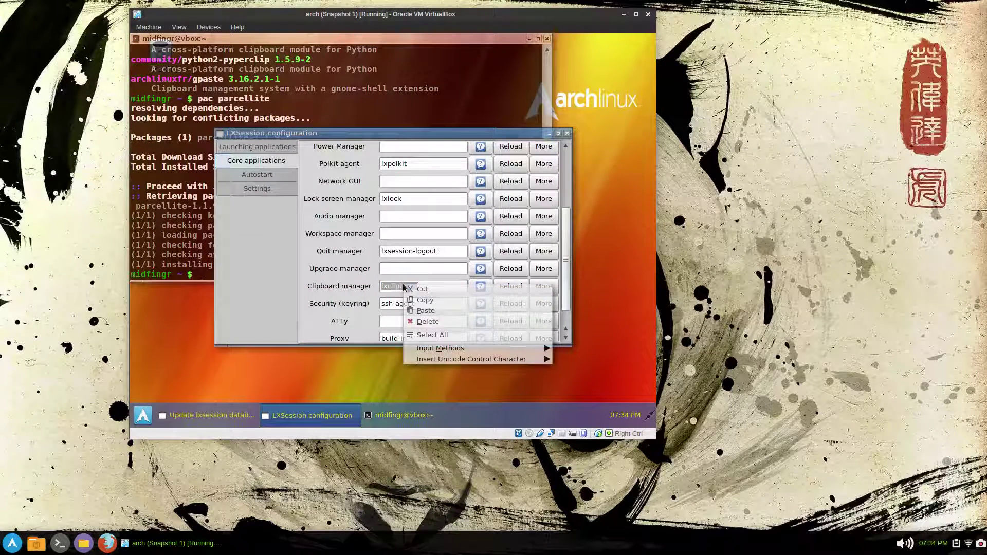
left_click(425, 313)
left_click(511, 288)
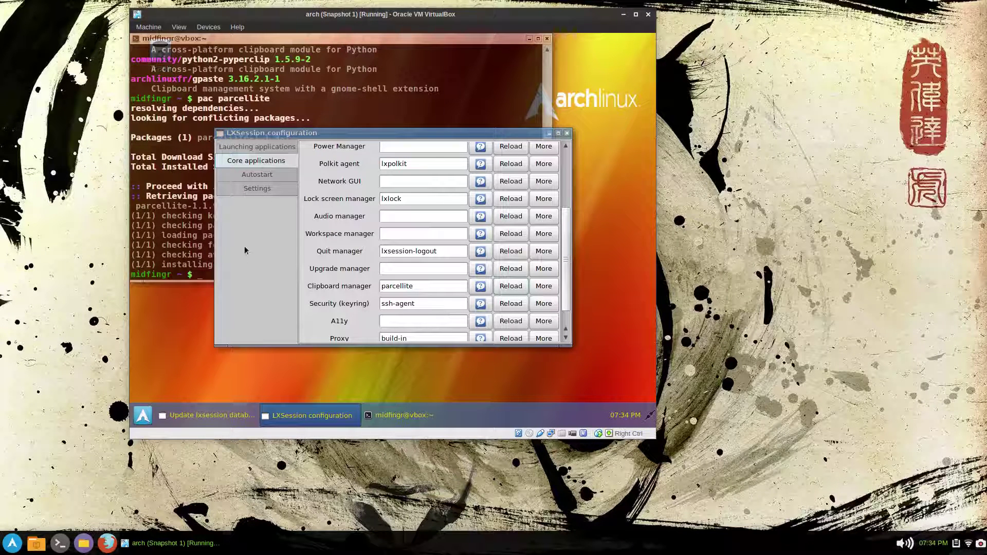
left_click(257, 177)
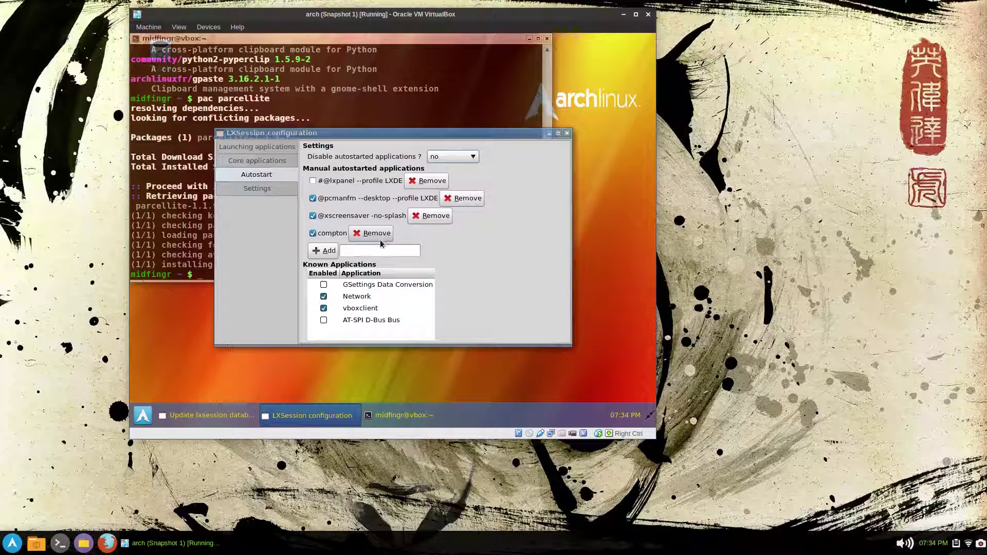
- Add 'parcellite' to the manual autostart applications and close LXSession configuration
left_click(368, 252)
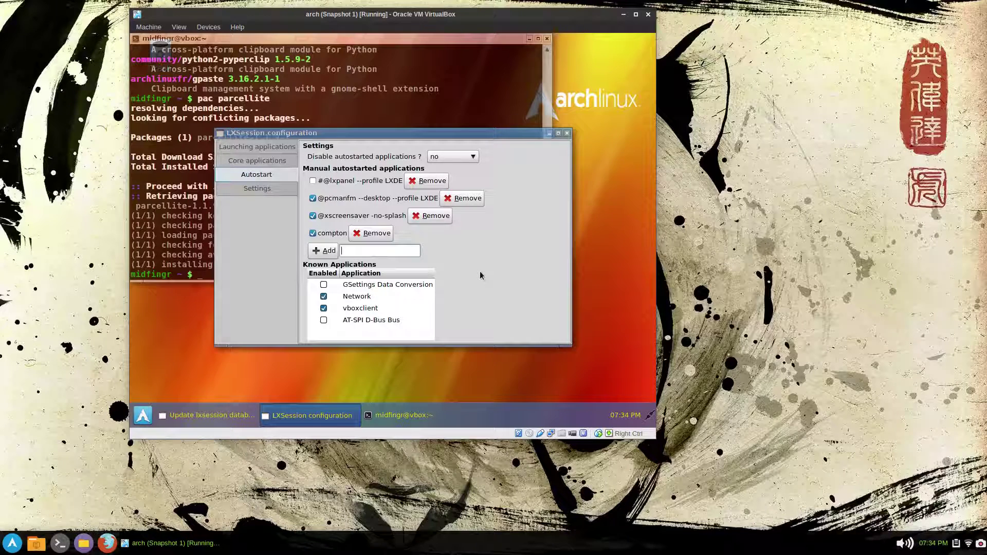
type("parcellite")
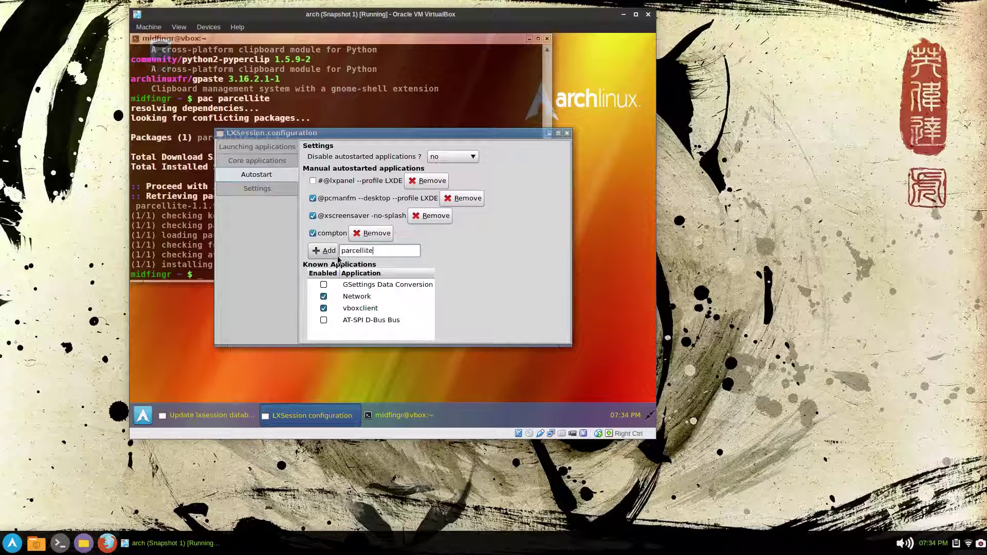
left_click(331, 253)
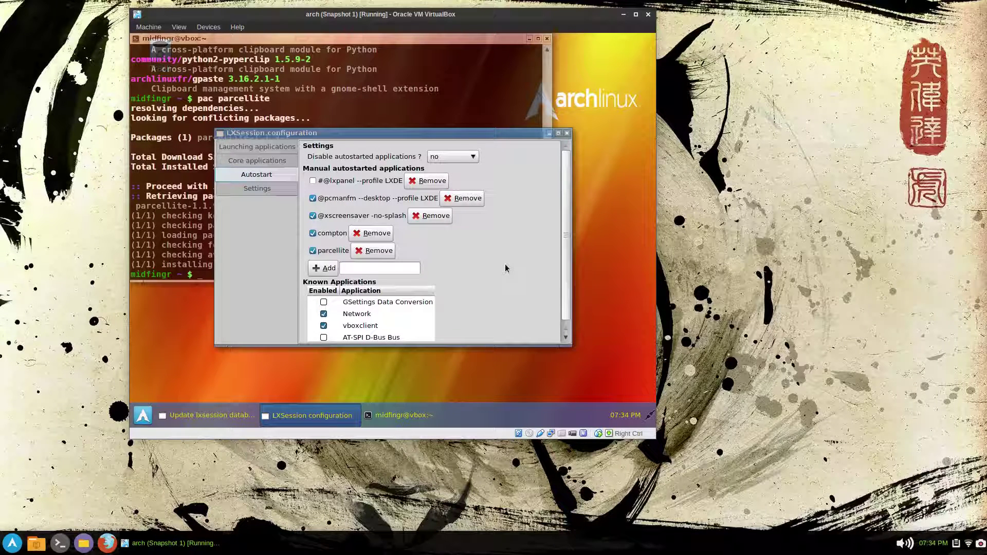
left_click(567, 134)
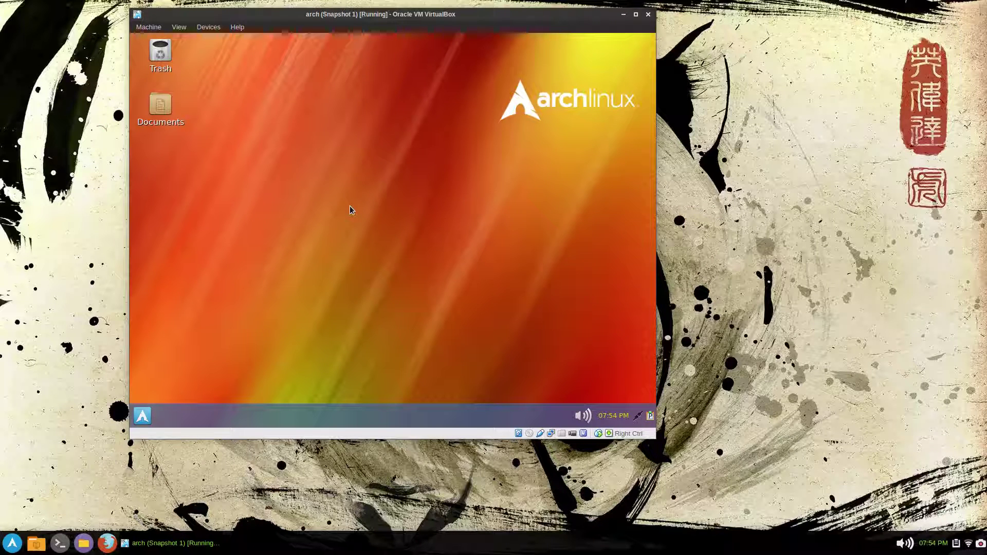
- Open the volume control's audio mixer plugin settings, then close them
left_click(583, 415)
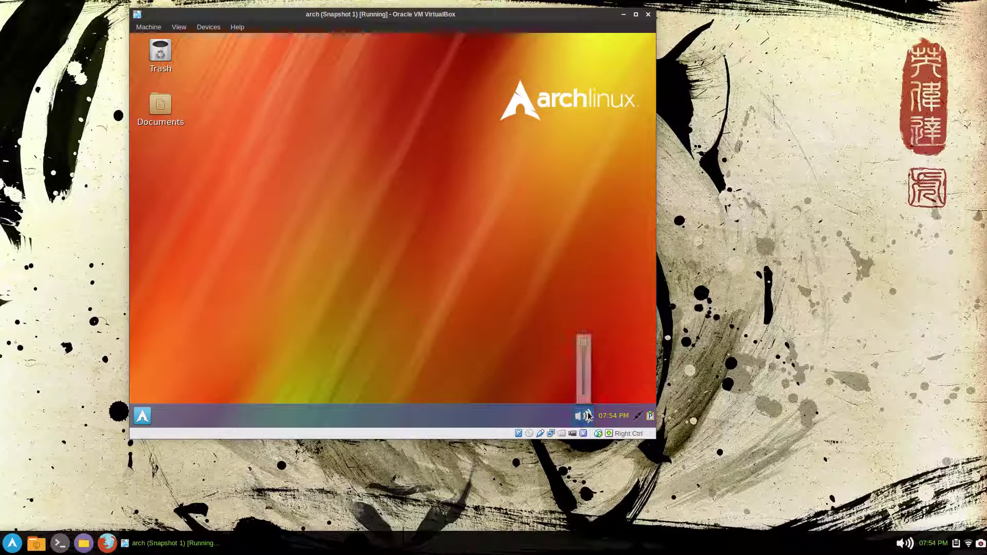
right_click(583, 415)
left_click(561, 349)
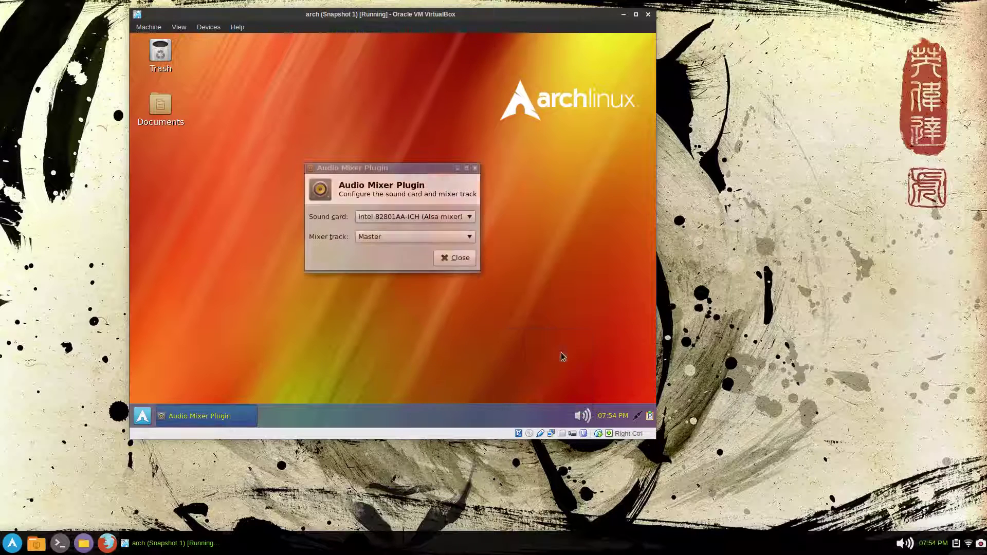
left_click(455, 258)
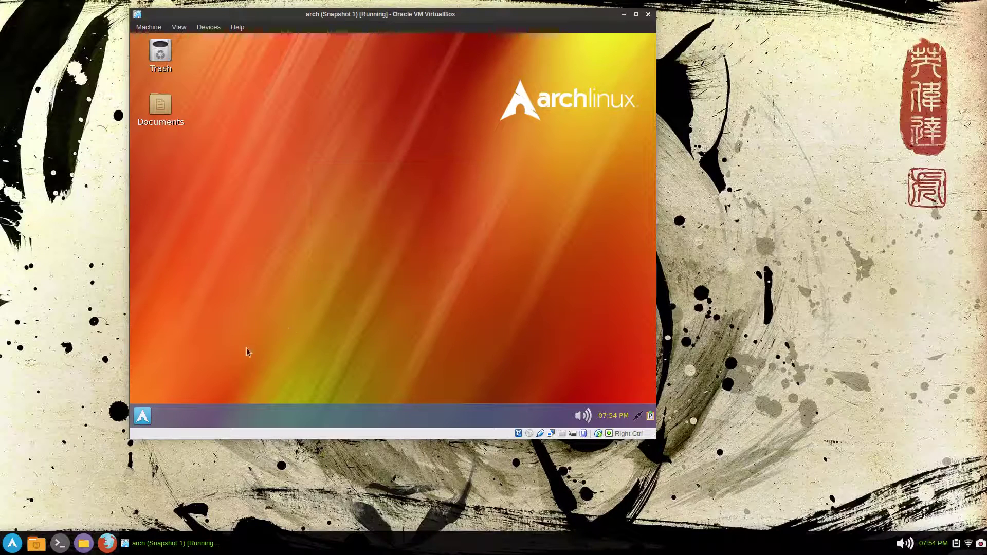
- Browse the Internet, Accessories, Graphics, Programming and System Tools menu categories, ending on Sound & Video
left_click(143, 413)
left_click(187, 268)
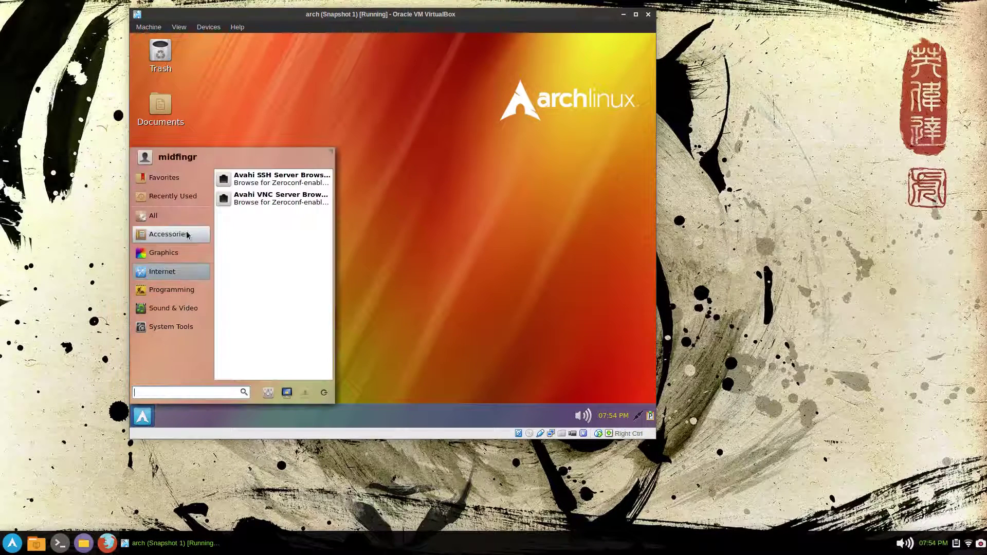
left_click(179, 329)
left_click(175, 234)
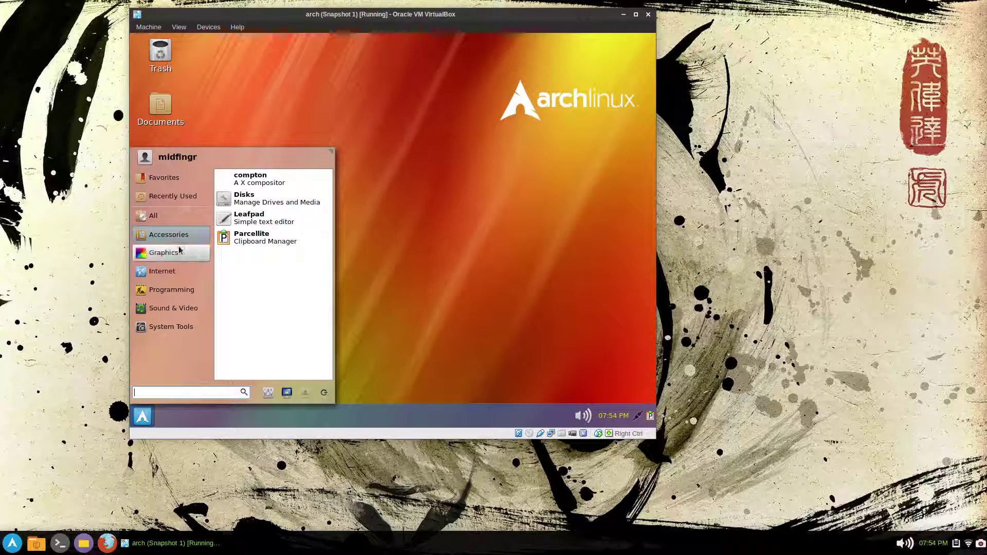
left_click(175, 252)
left_click(174, 307)
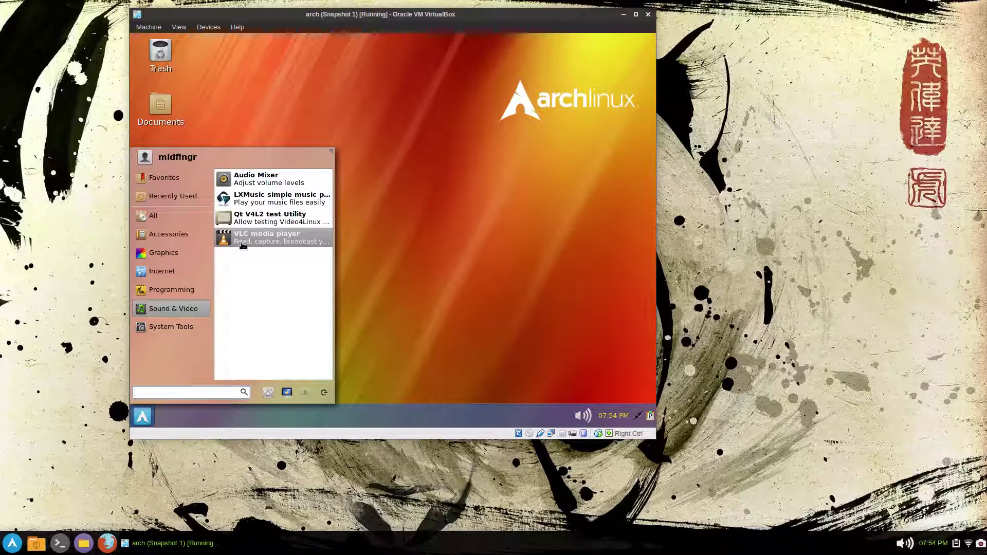
left_click(172, 290)
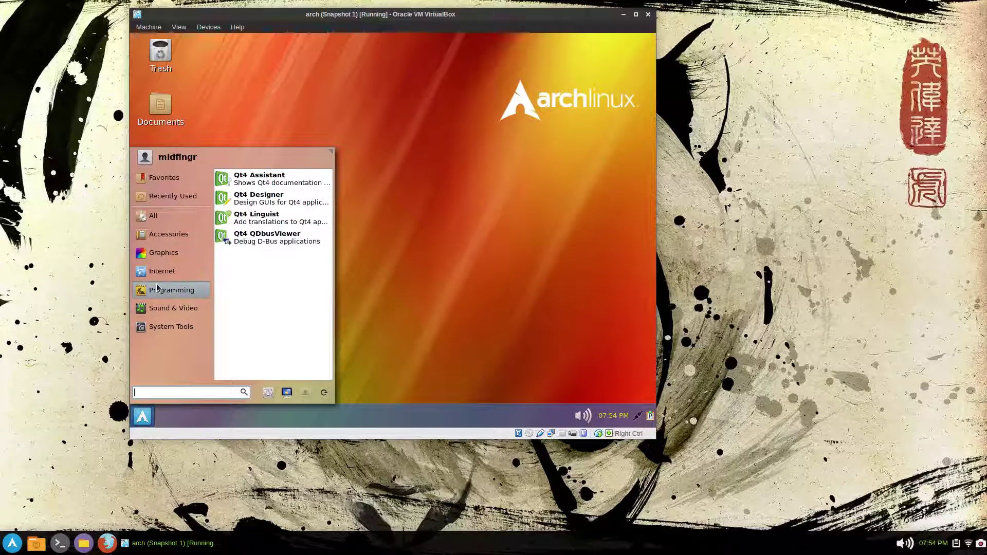
left_click(187, 326)
left_click(173, 291)
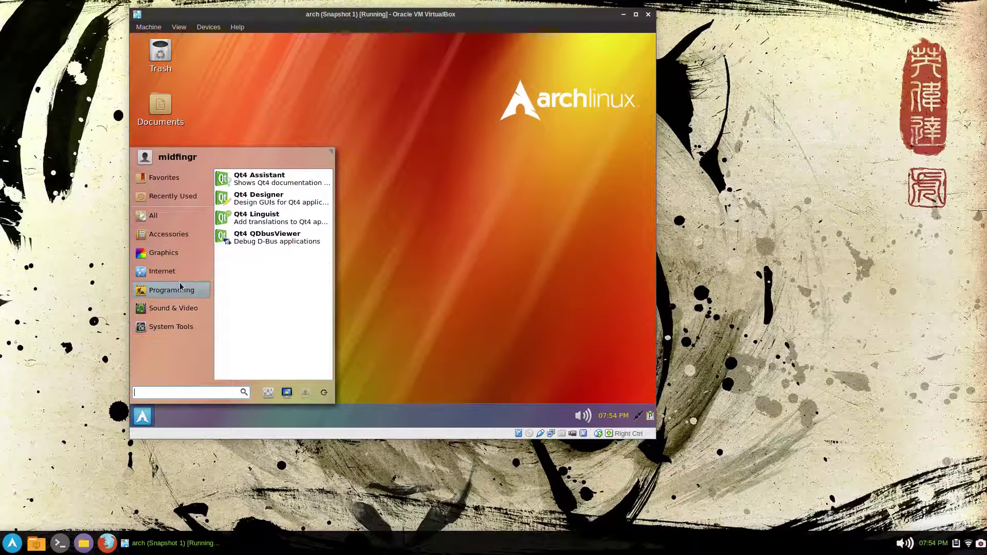
left_click(174, 308)
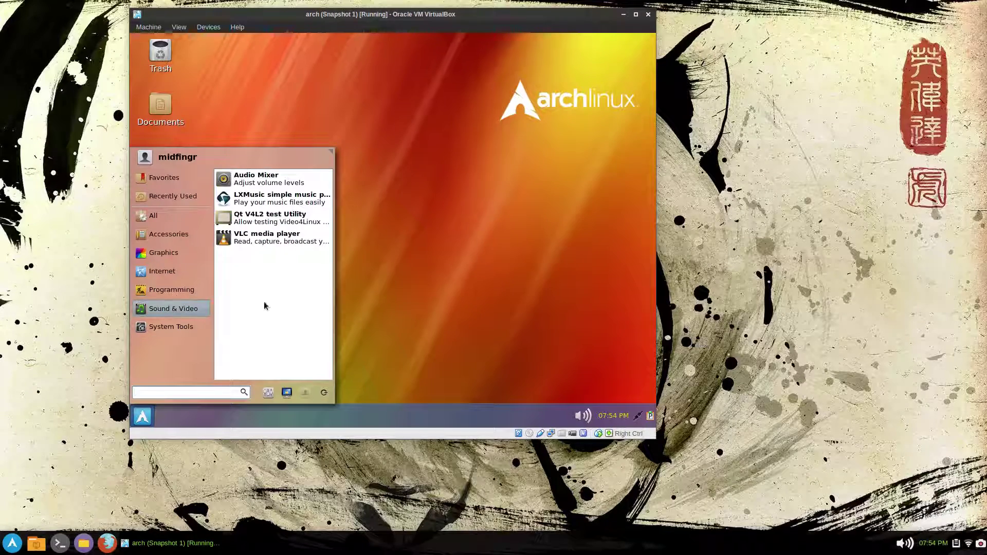
- Launch VLC, view its Tools > Preferences and cancel, then close VLC
left_click(258, 239)
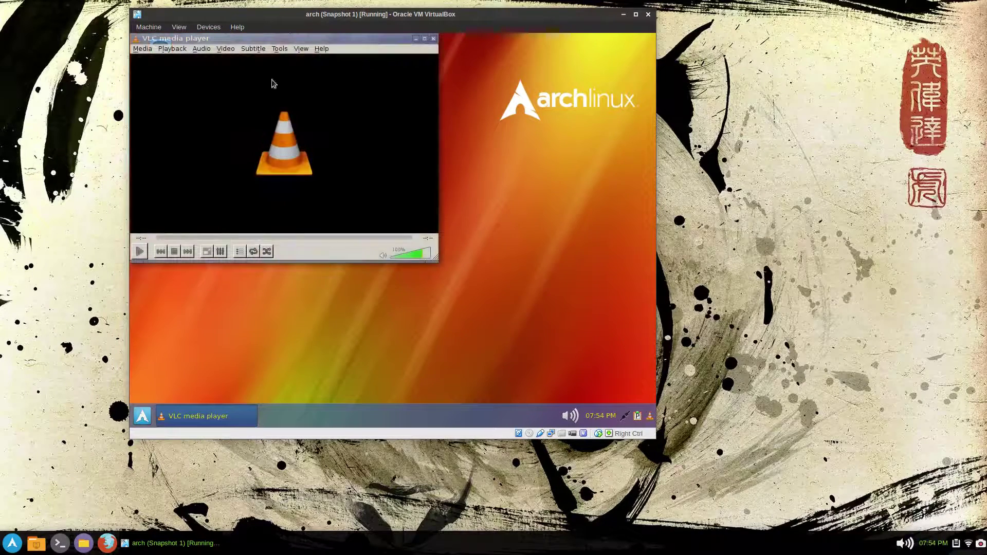
left_click_drag(281, 40, 440, 95)
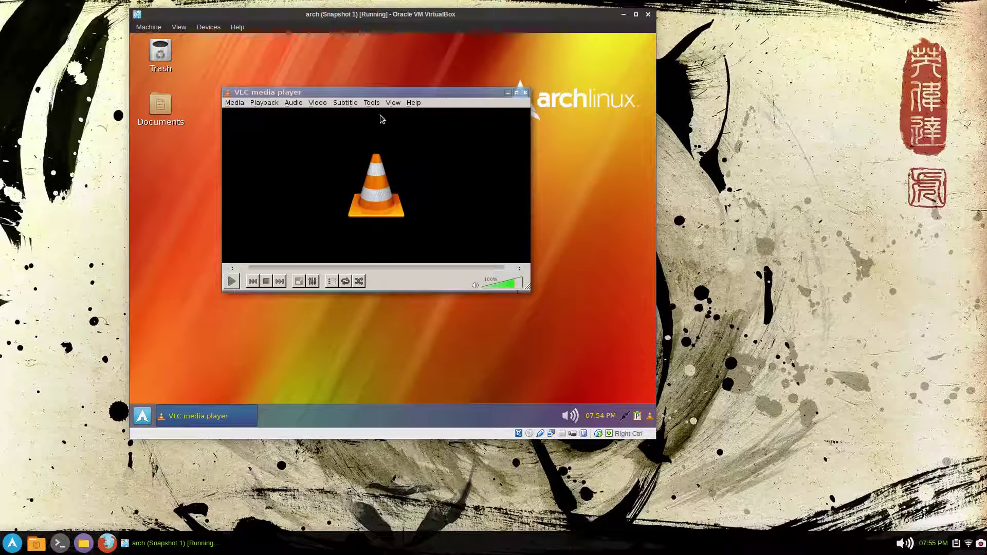
left_click(365, 104)
mouse_move(372, 103)
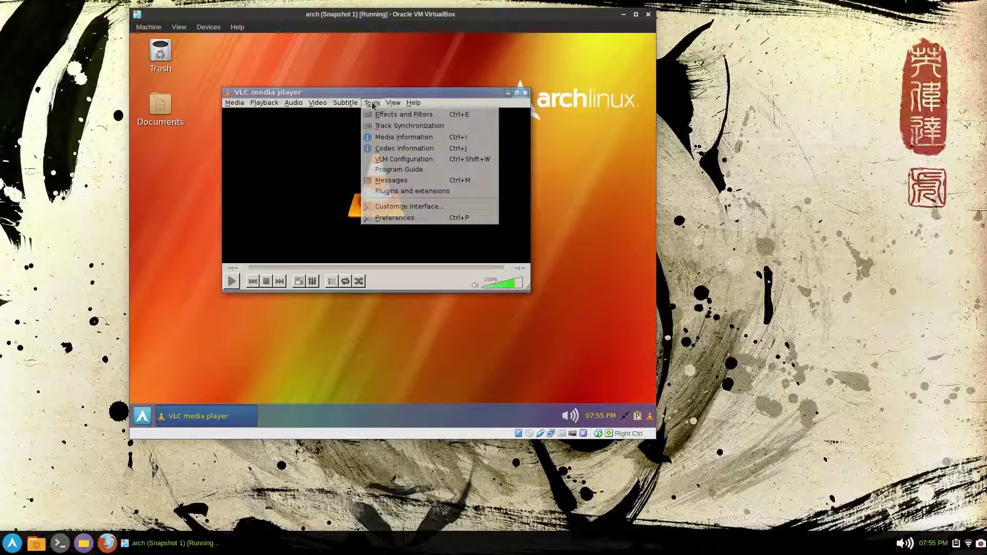
left_click(417, 221)
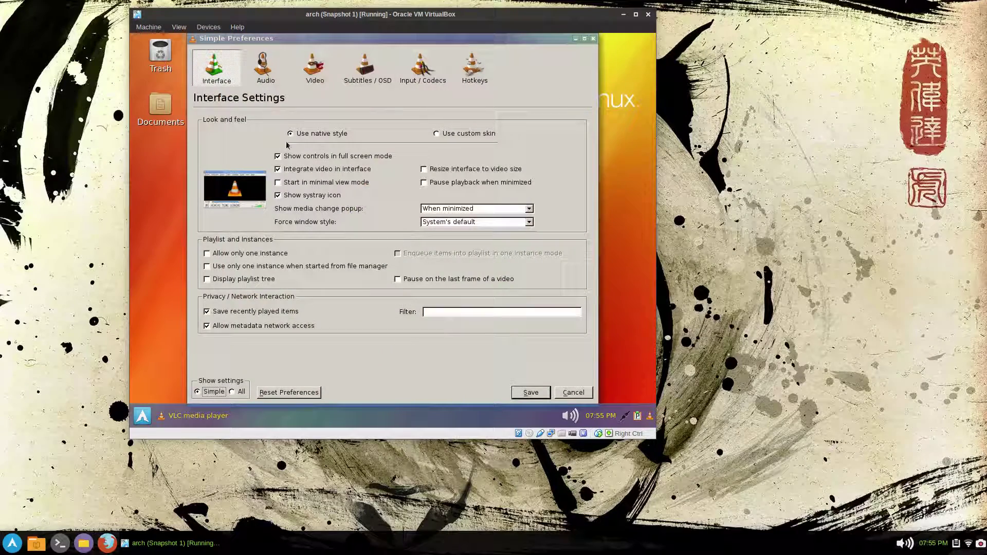
left_click(579, 393)
left_click(525, 92)
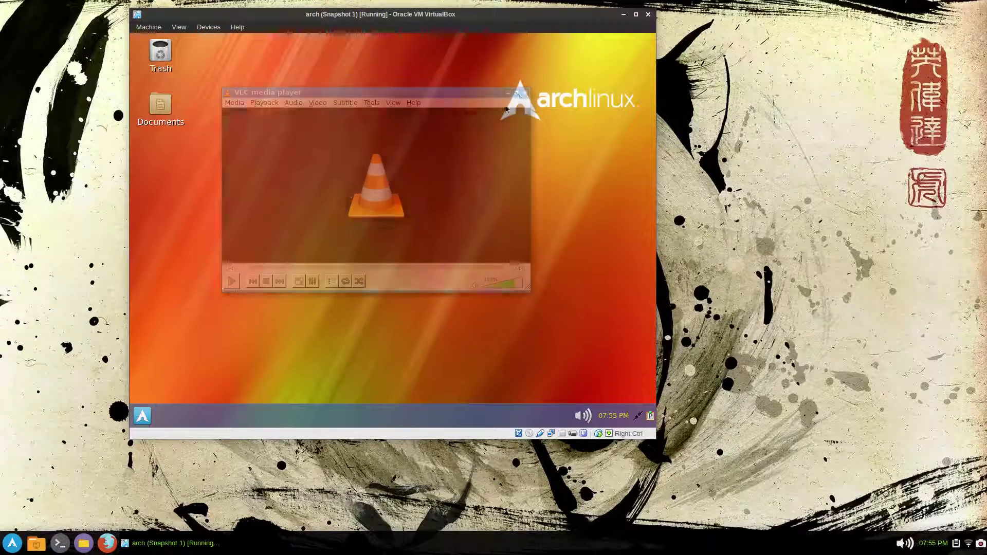
left_click(142, 416)
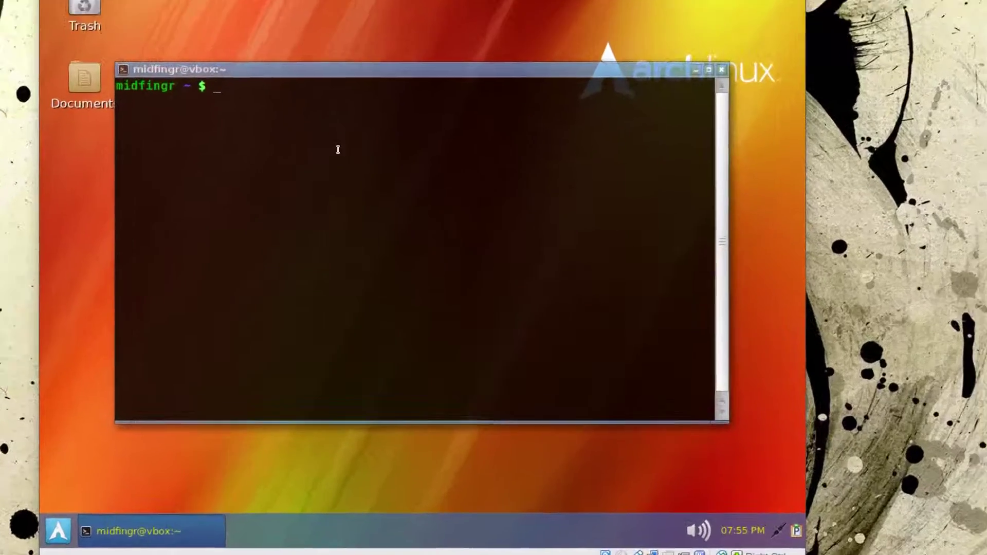
- Search qtcurve packages with pacs qtcurve and copy the qtcurve-qt4 name
type("pacs ")
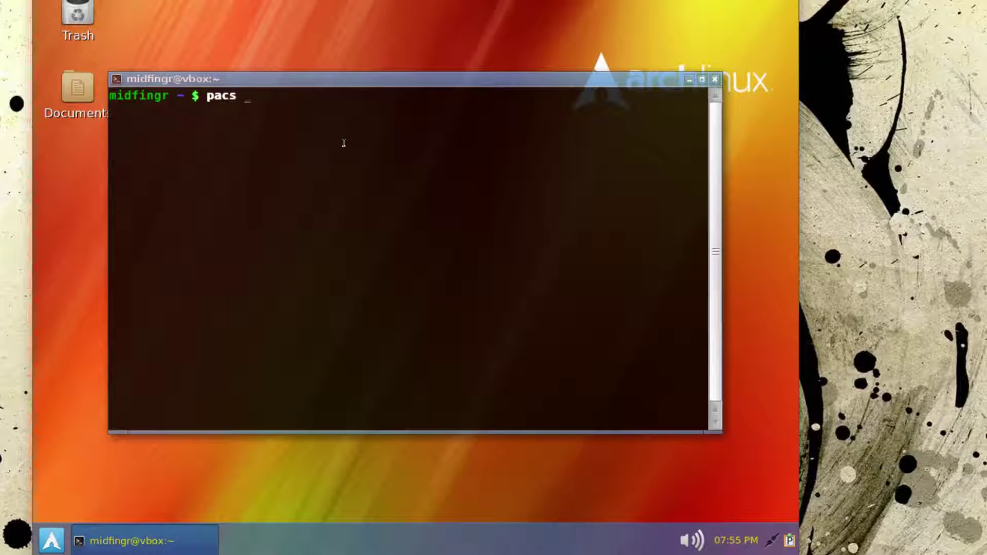
type("qtcurve")
key("Return")
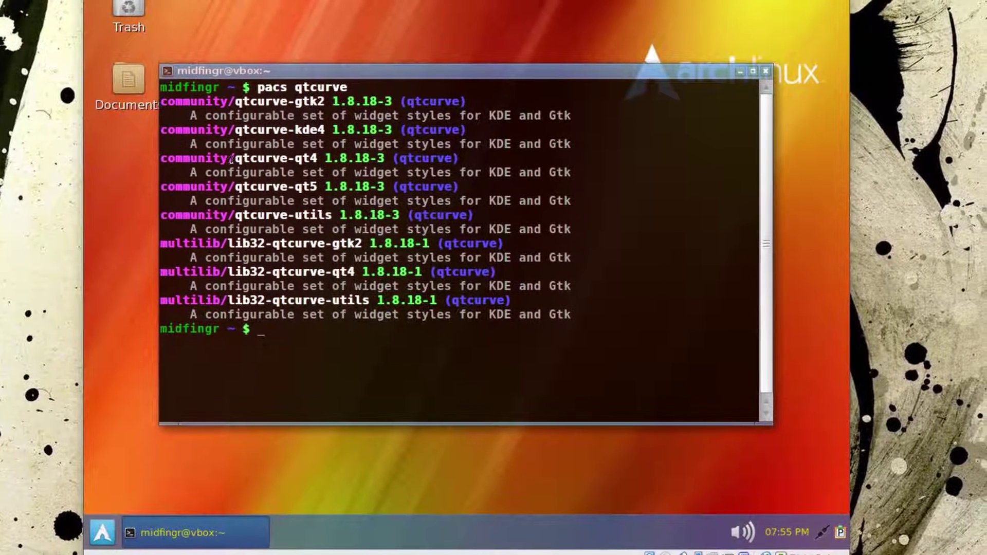
left_click_drag(232, 160, 321, 164)
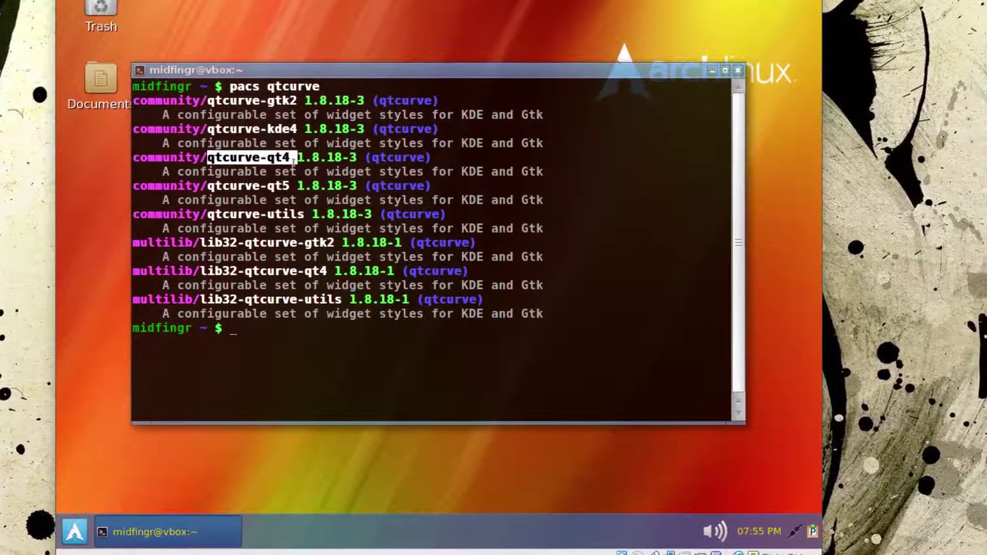
right_click(290, 161)
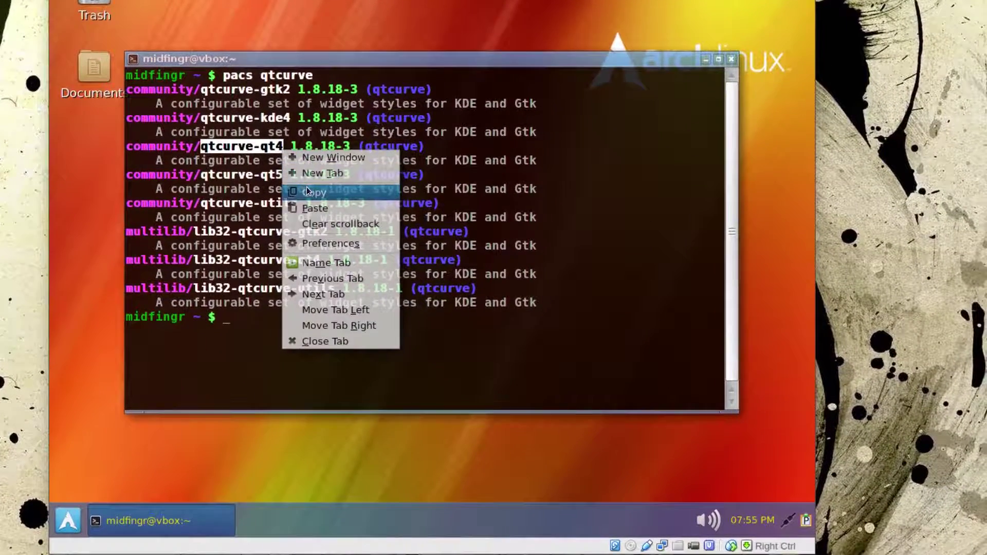
left_click(306, 192)
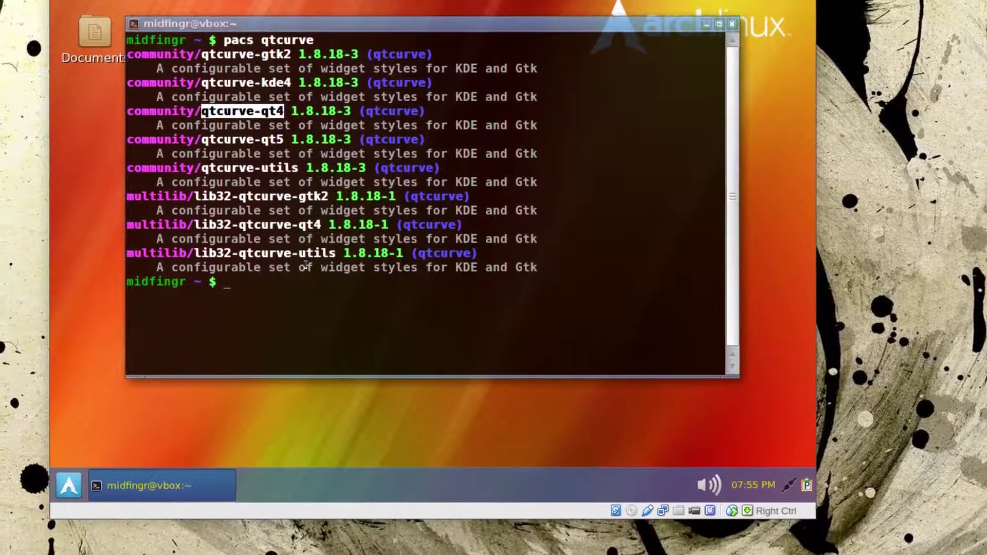
left_click(307, 320)
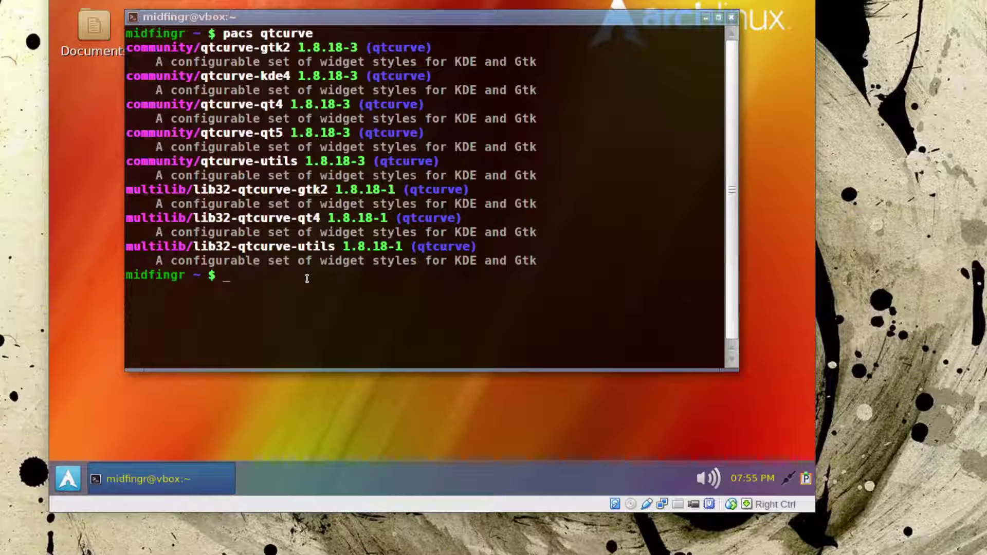
- Install qtcurve-qt4 with pac, then quit the terminal
type("pac")
right_click(307, 279)
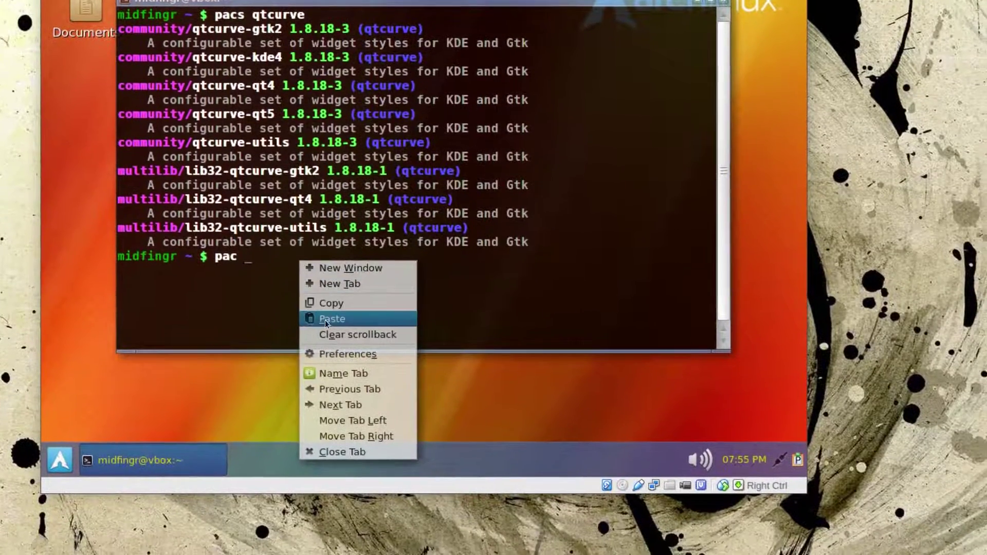
left_click(335, 337)
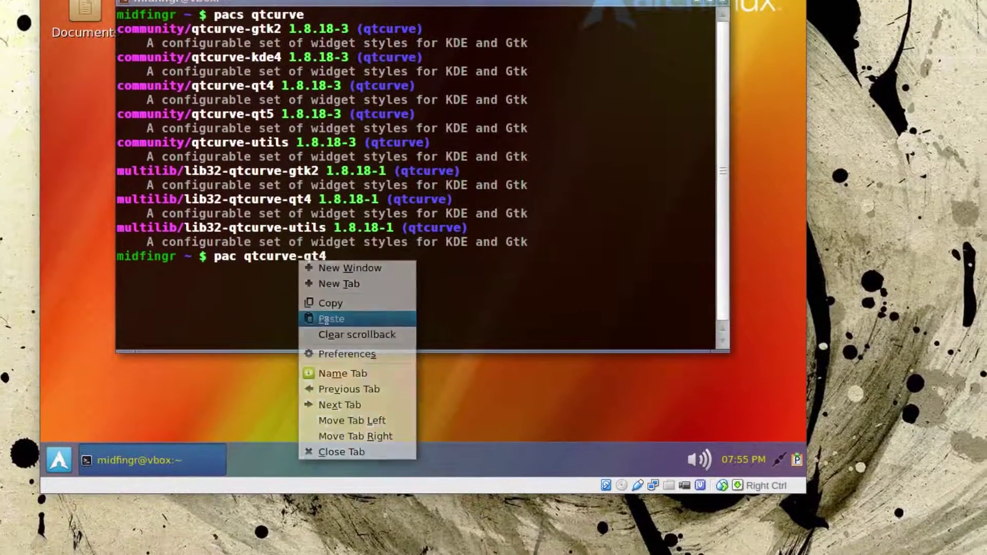
key("Return")
type("q")
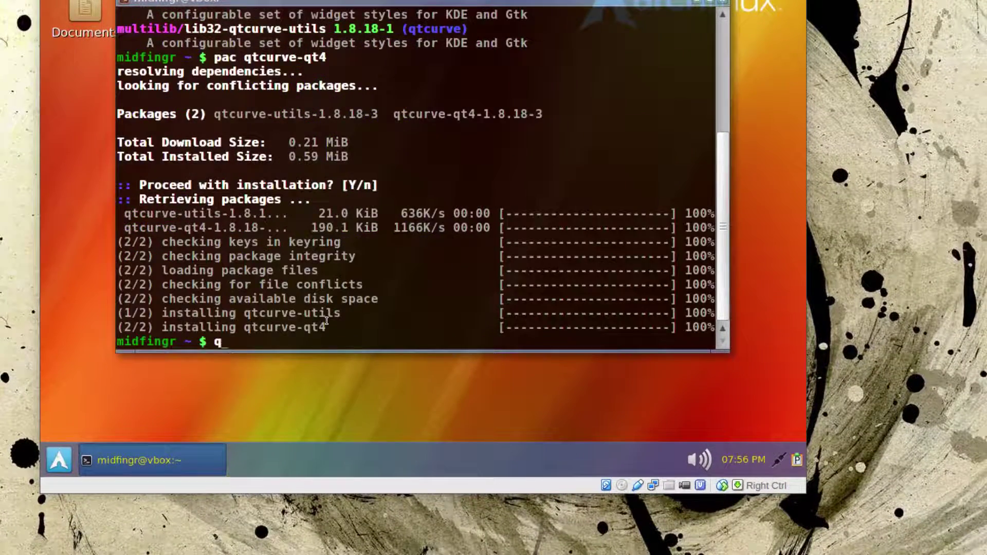
key("Return")
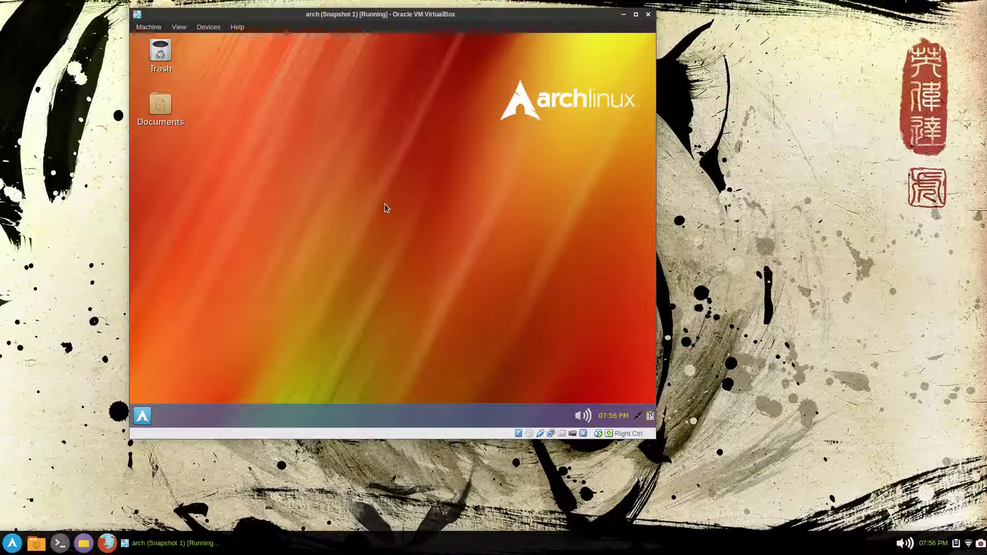
- Relaunch VLC via Alt+F2 and check the Use native style interface preference
key("alt+F2")
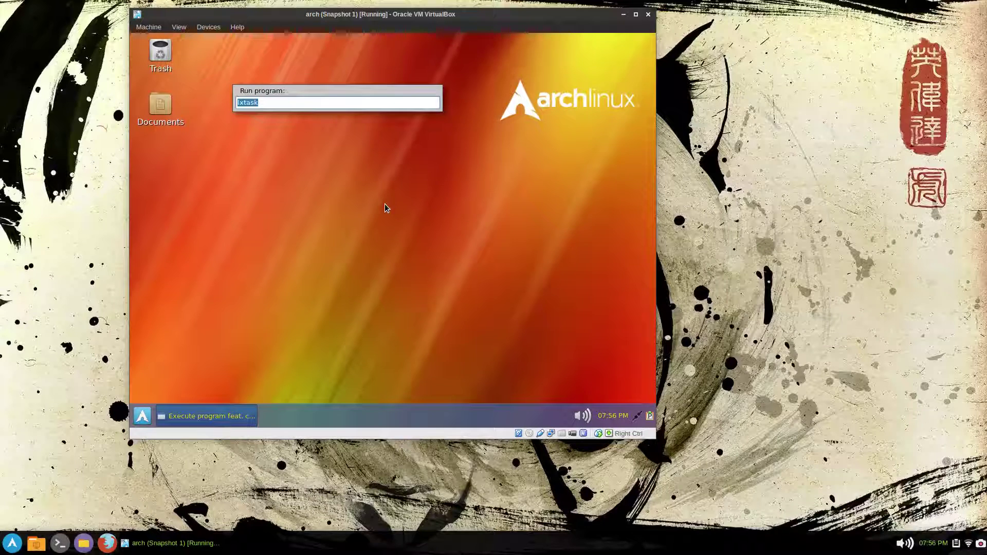
type("vlc")
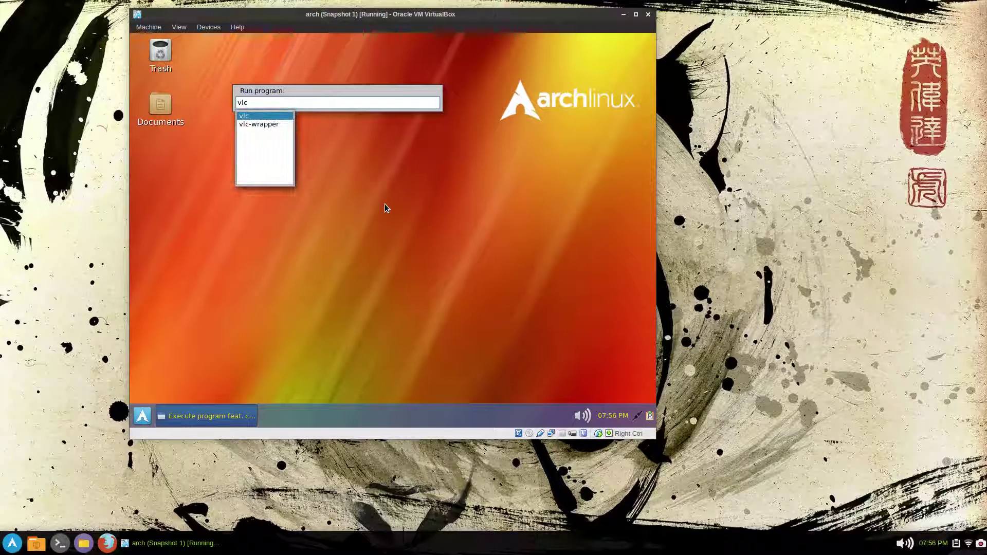
key("Return")
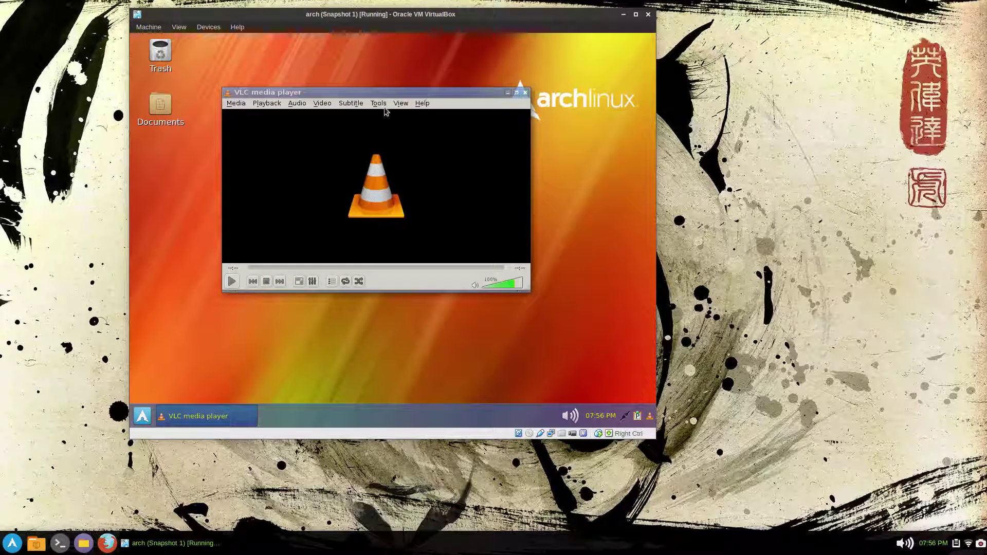
left_click(380, 104)
left_click(425, 224)
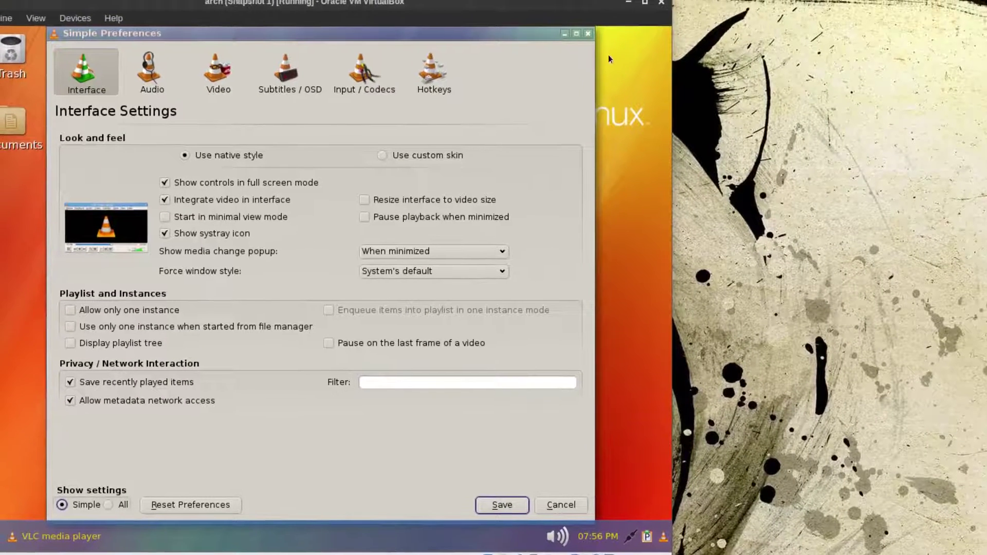
left_click(594, 39)
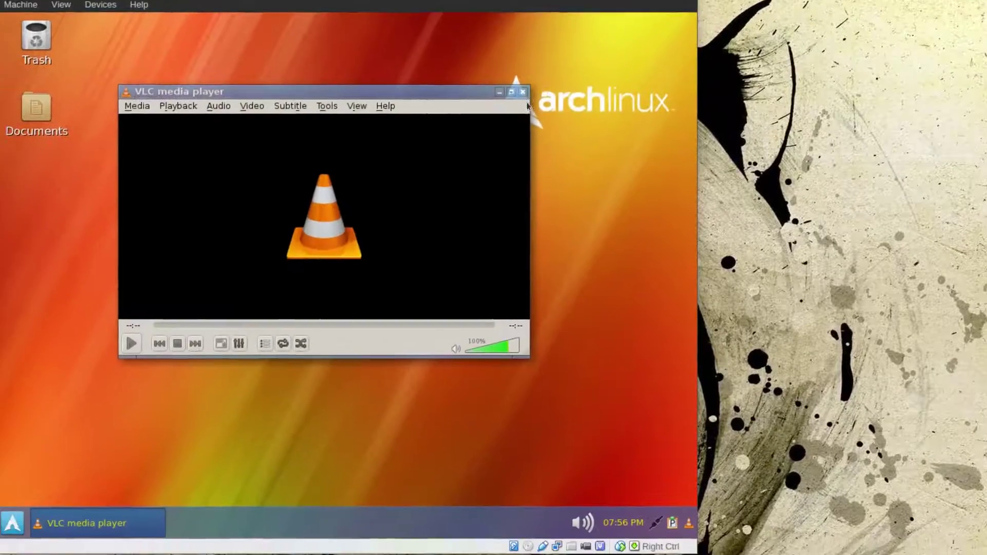
- Close VLC, bring MenuLibre forward, and check the application menu's categories
left_click(526, 92)
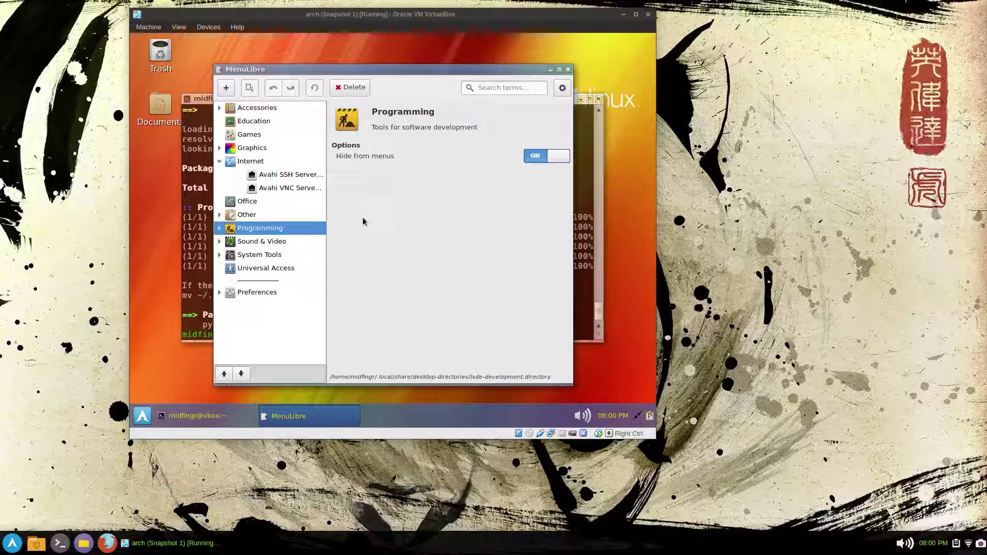
left_click(186, 267)
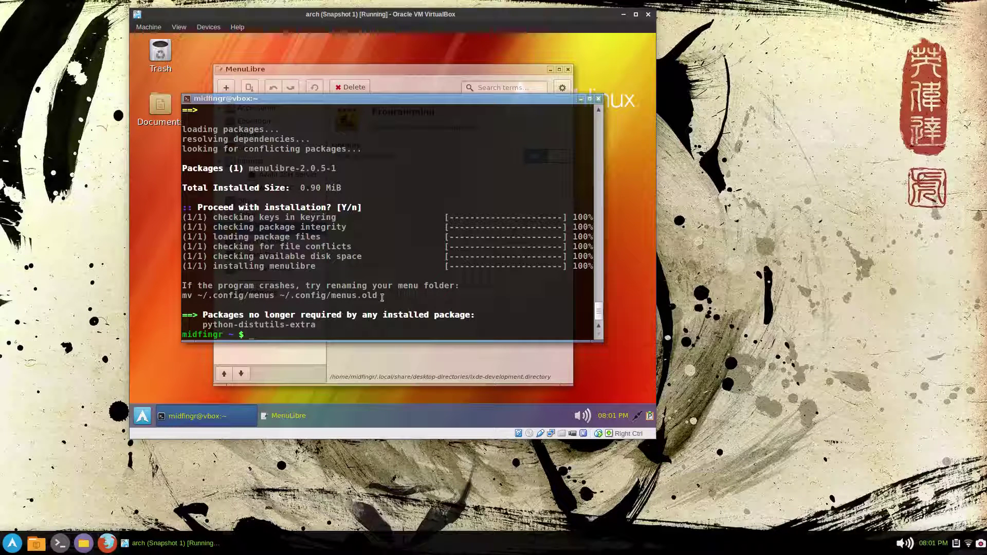
key("alt+Tab")
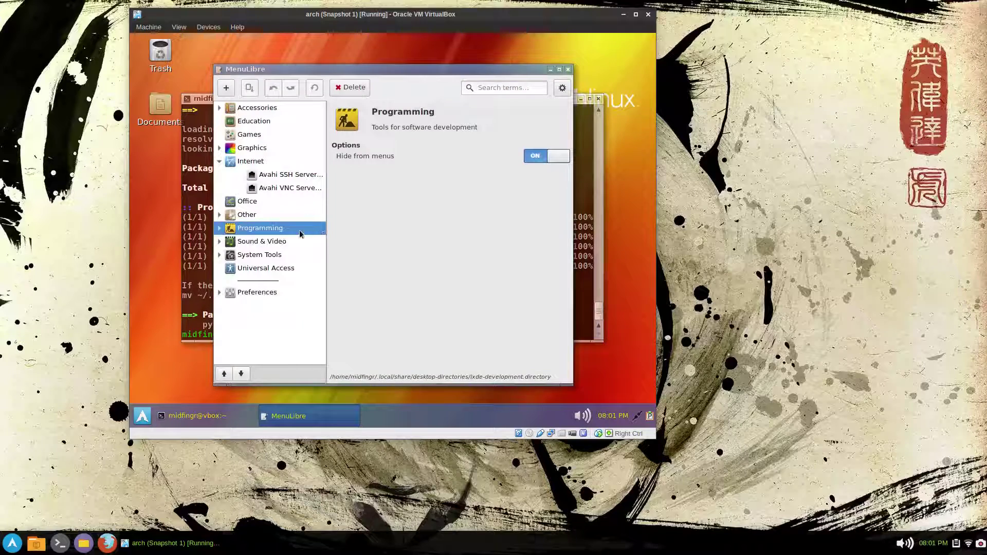
left_click(142, 415)
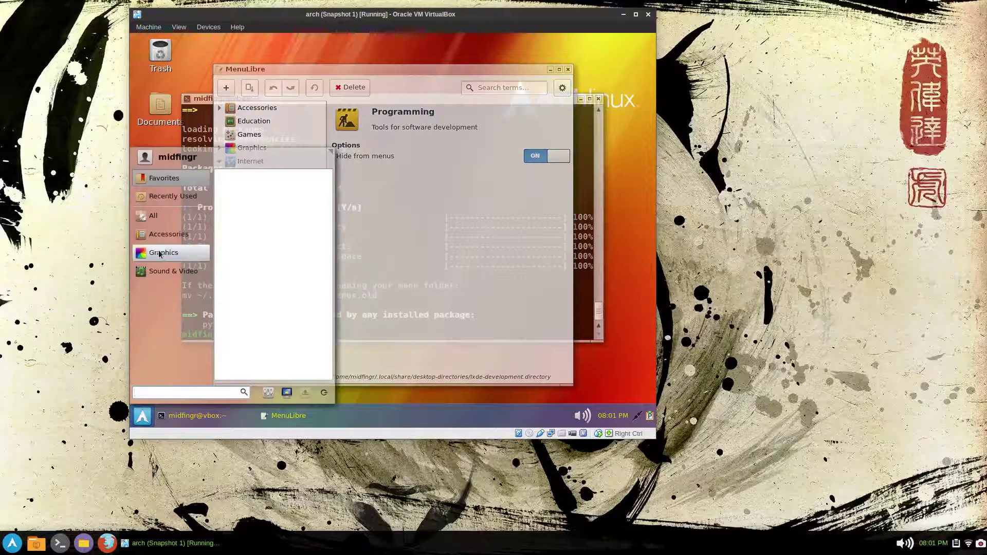
mouse_move(163, 224)
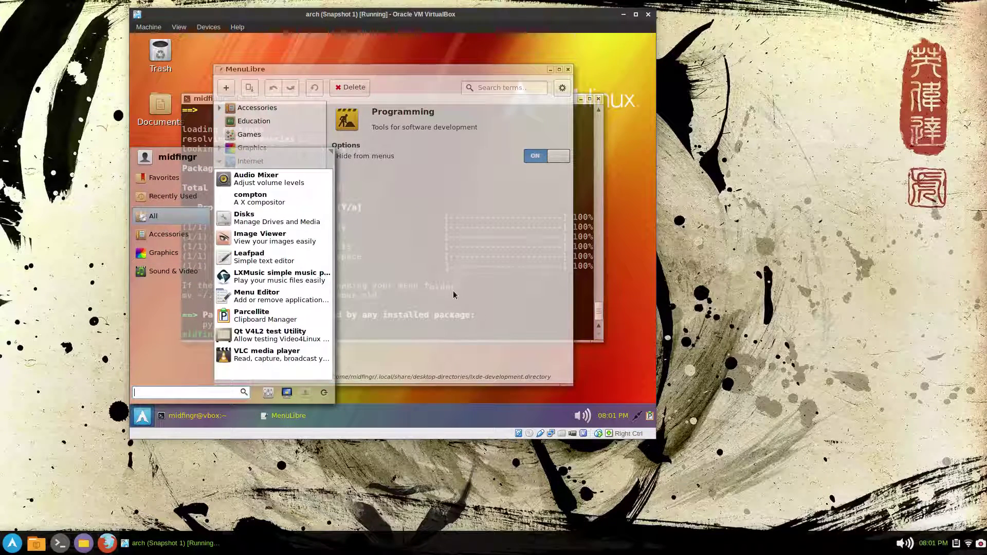
left_click(454, 292)
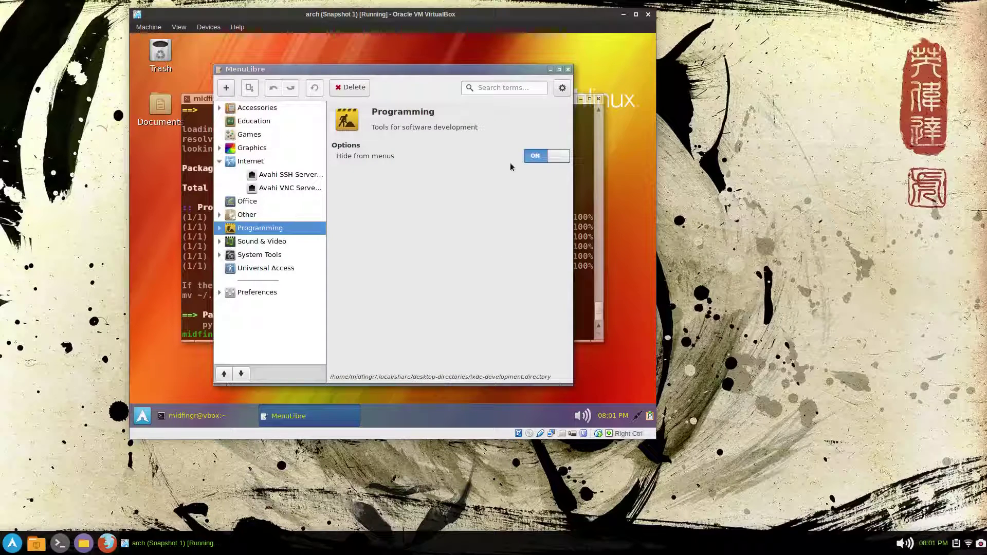
- Unhide the Programming category, check it in the menu, then hide it again
left_click(539, 157)
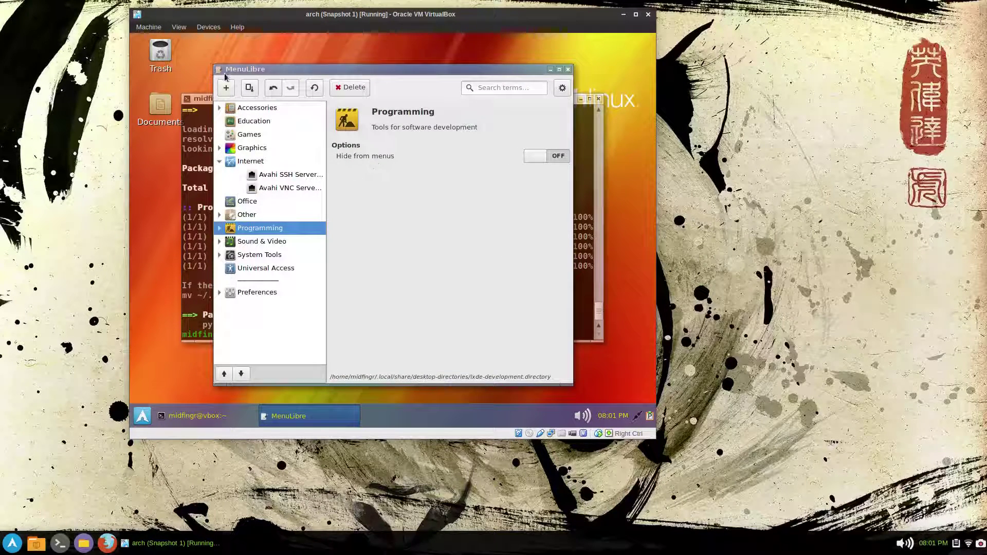
left_click(143, 415)
left_click(184, 267)
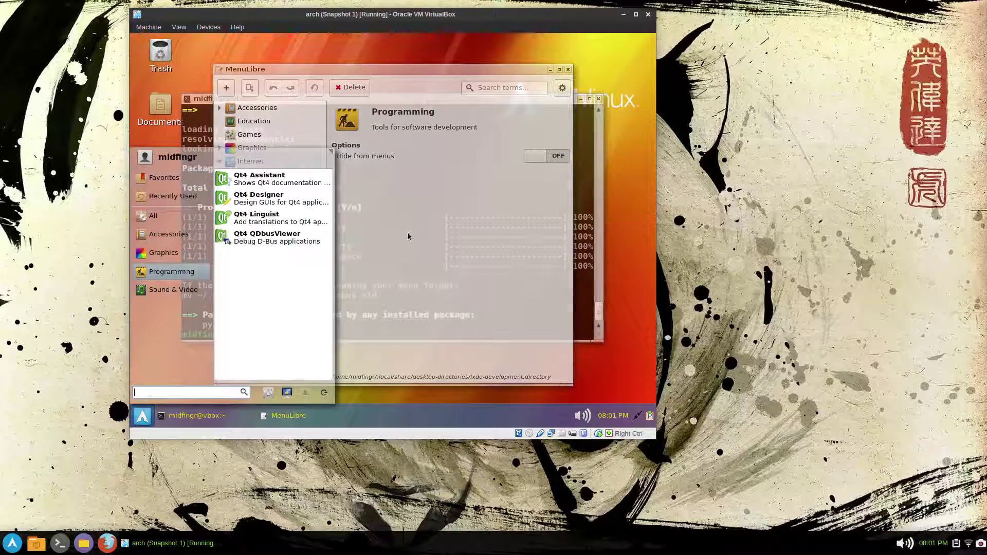
left_click(410, 237)
left_click(535, 161)
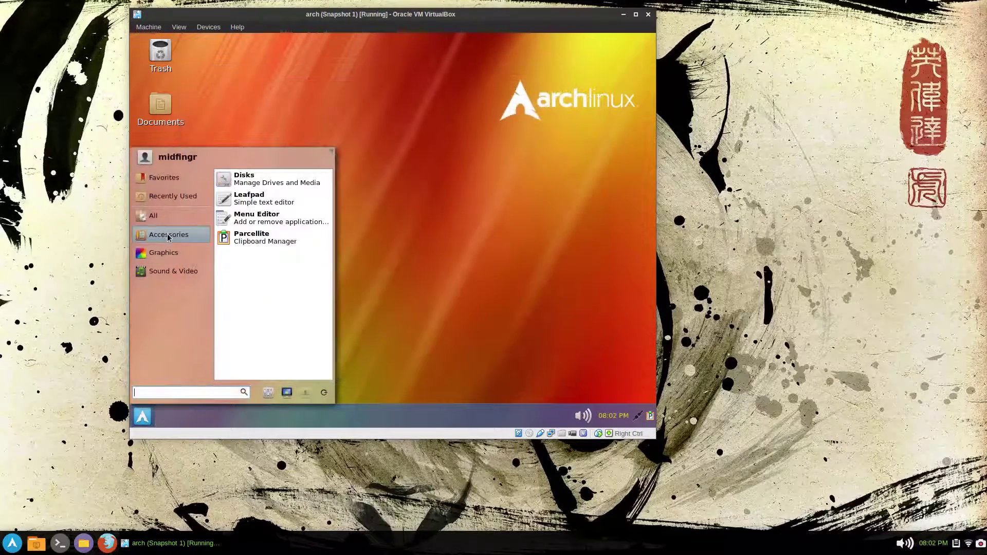
- Browse the Sound & Video, All and Graphics categories to confirm the menu layout
left_click(173, 271)
left_click(152, 214)
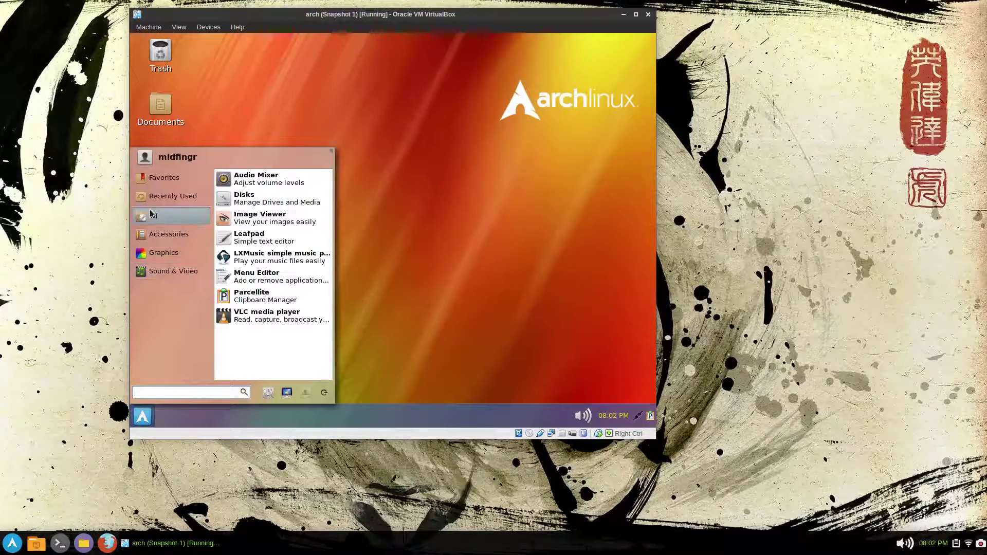
left_click(168, 254)
left_click(173, 271)
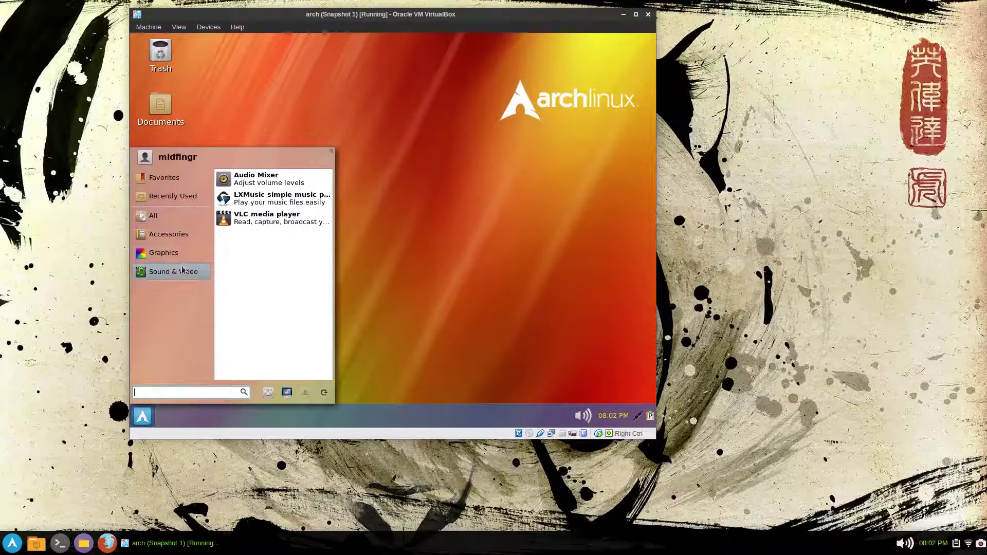
left_click(153, 215)
left_click(173, 271)
left_click(377, 314)
left_click(143, 415)
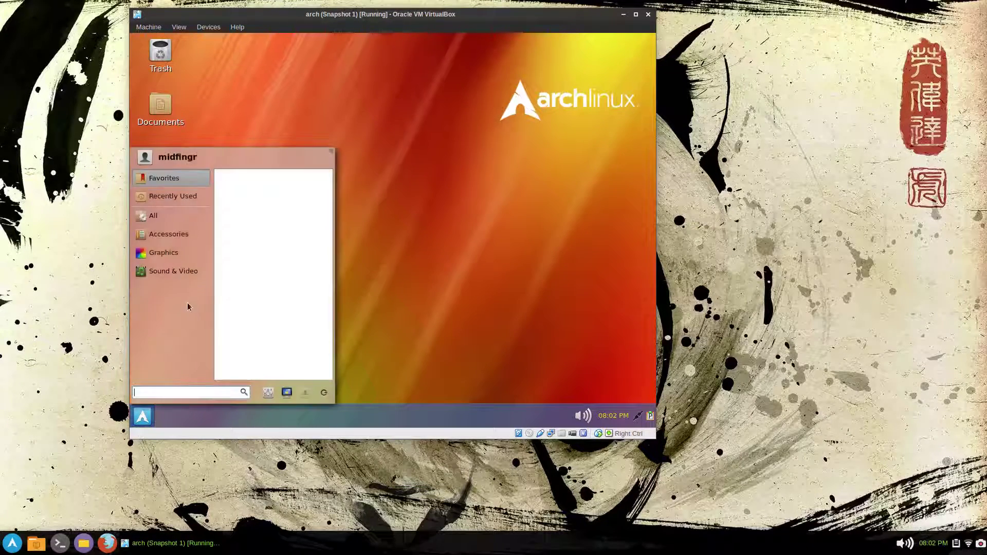
left_click(163, 252)
left_click(358, 261)
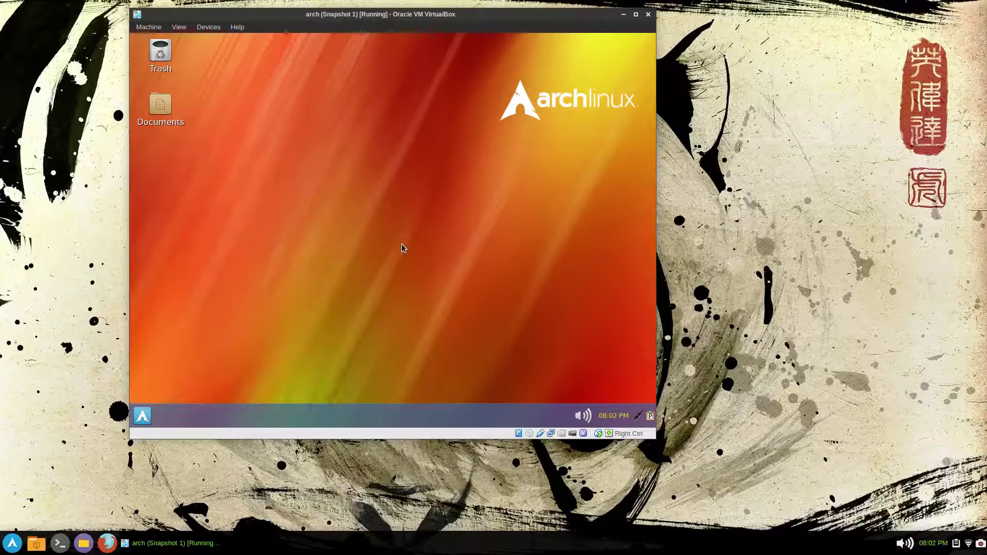
key("ctrl+alt+t")
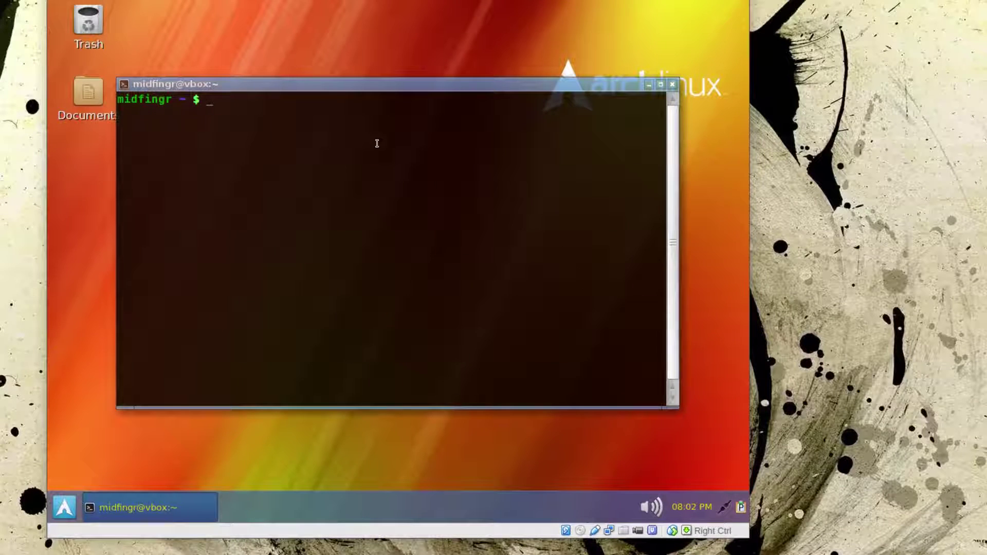
- Run yaourt google-chrome in LXTerminal, then start Google Chrome from Menu > Internet
type("yaourt google")
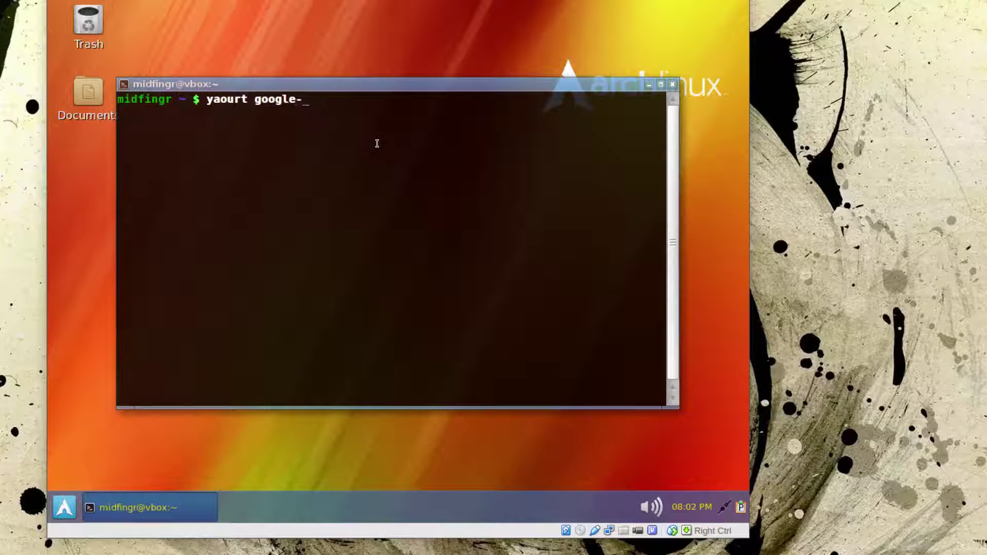
type("-chro")
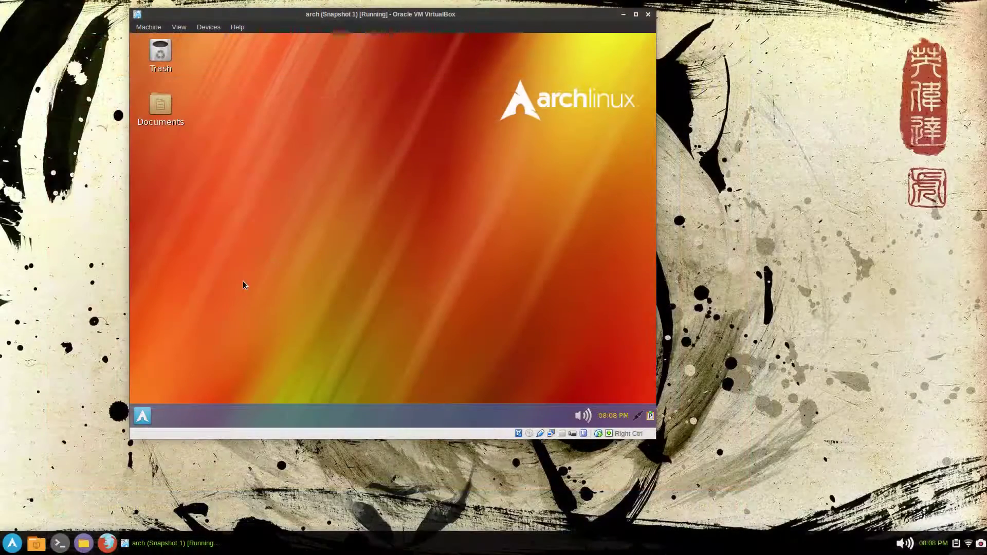
left_click(143, 415)
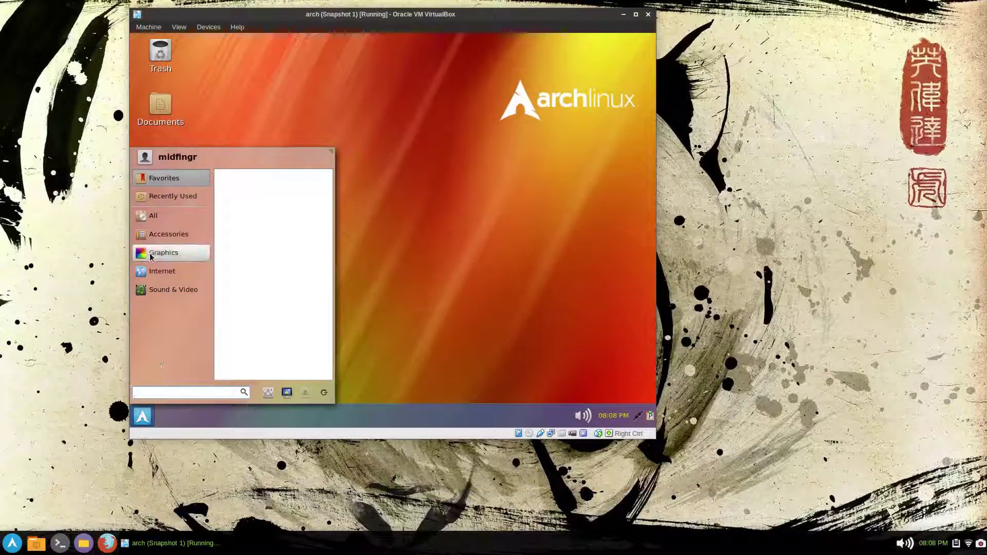
mouse_move(166, 293)
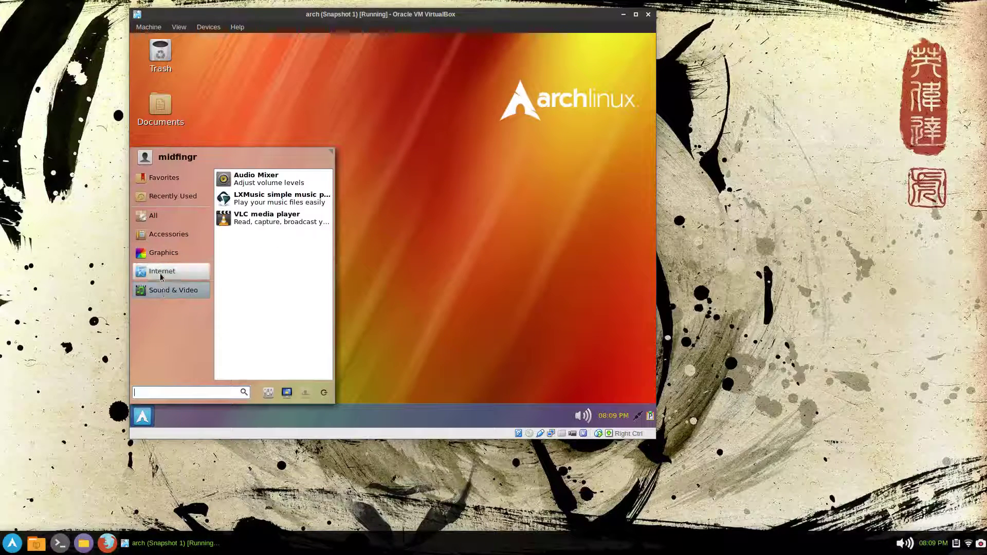
left_click(273, 176)
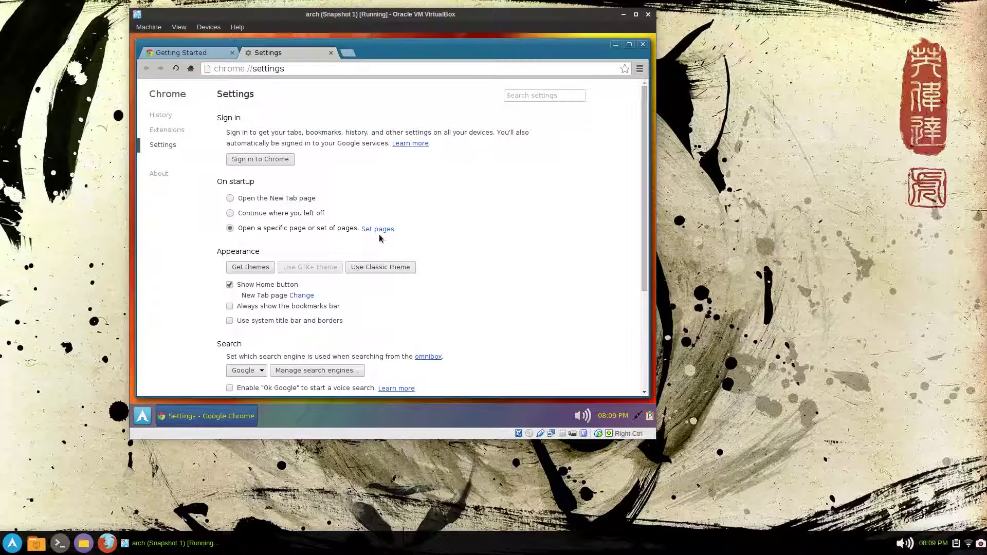
- Set Chrome's startup page to chrome://apps, then close the Chrome window
left_click(378, 230)
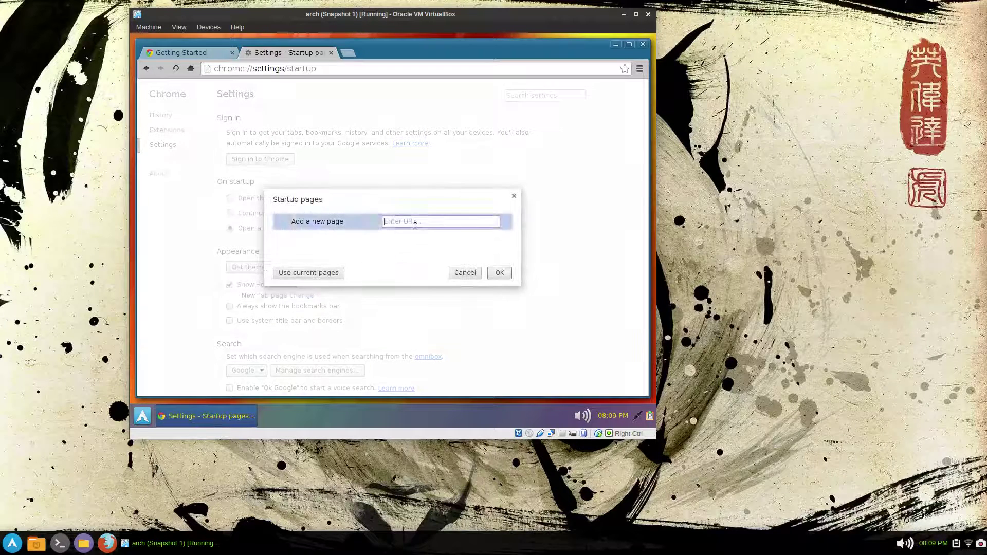
type("ch")
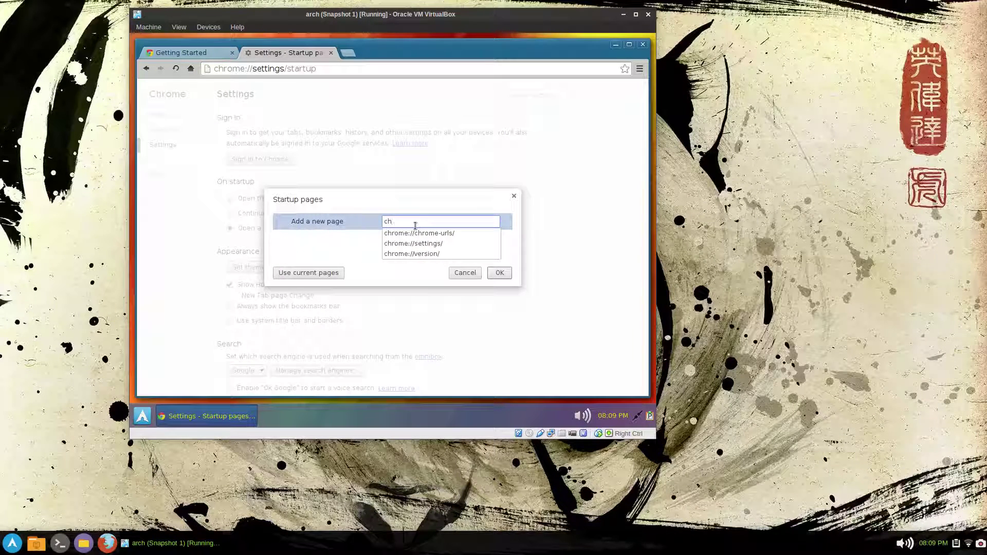
type("rome://setti")
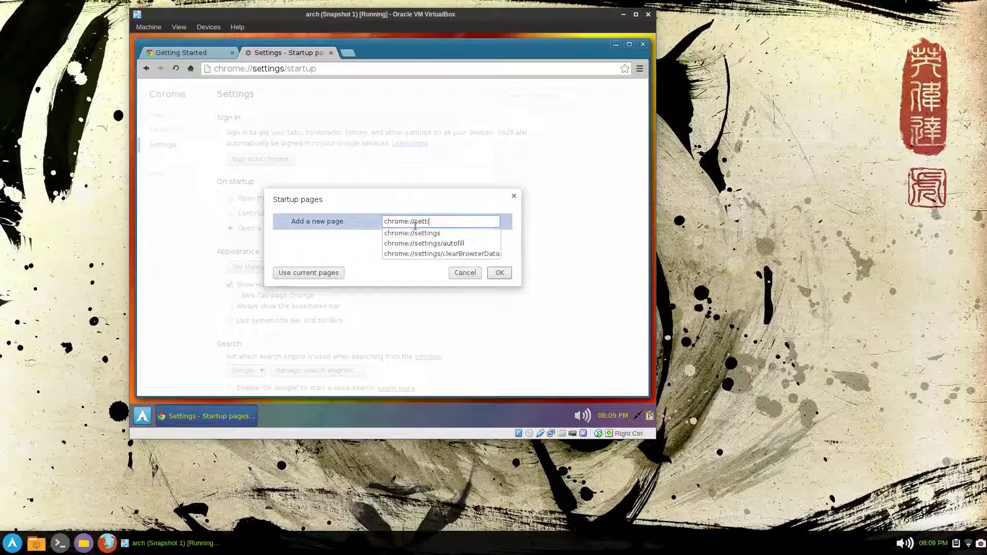
key("BackSpace")
key("BackSpace")
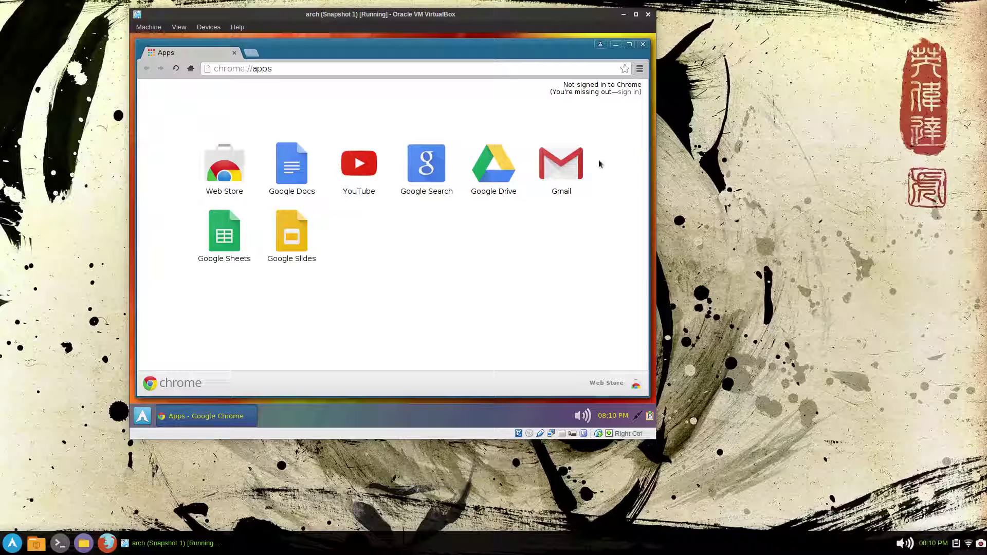
left_click(642, 44)
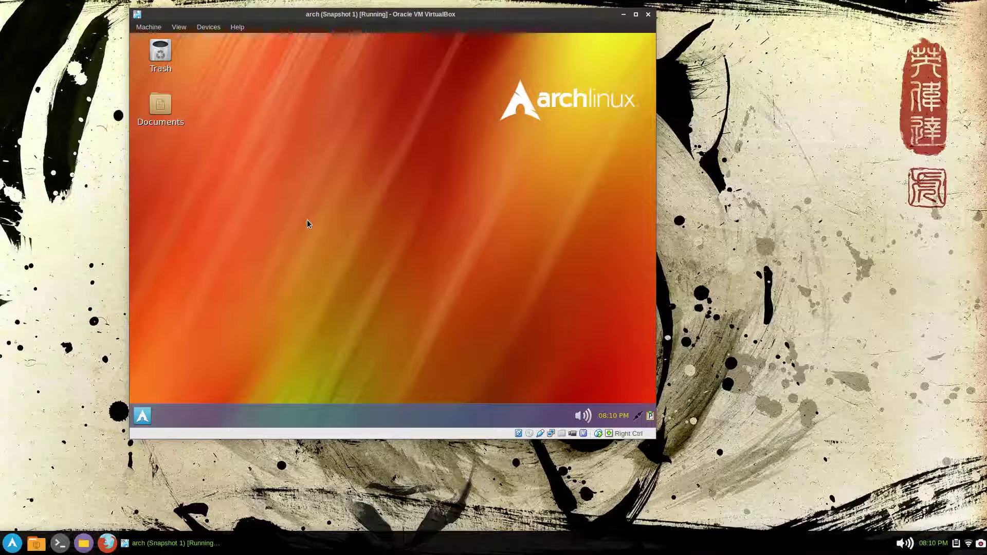
left_click(143, 419)
left_click(175, 290)
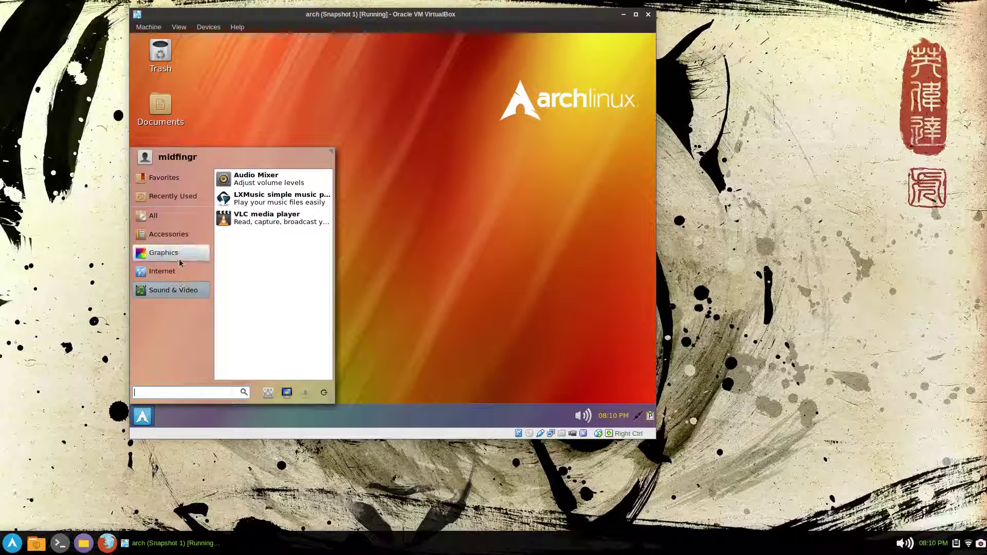
left_click(179, 260)
left_click(177, 283)
left_click(174, 272)
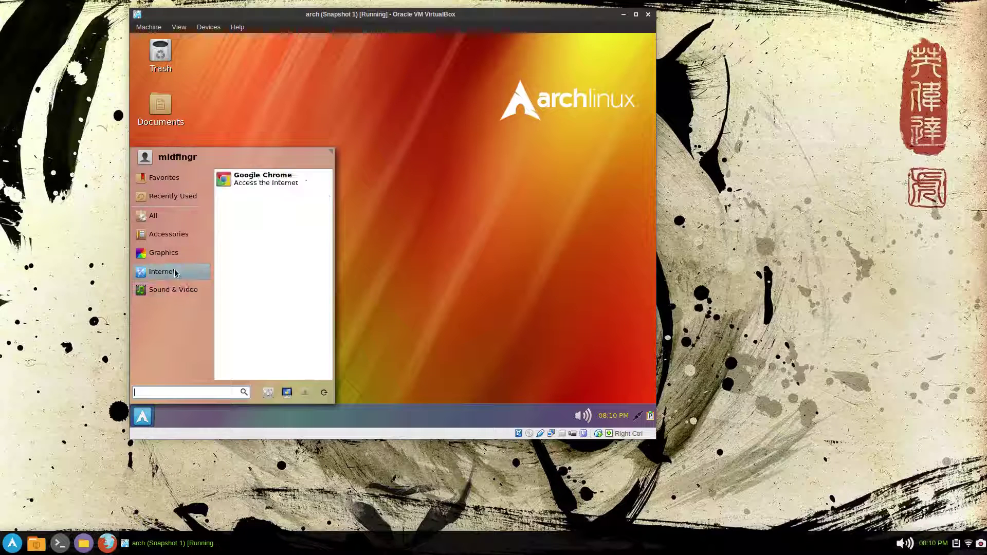
left_click(163, 252)
left_click(168, 234)
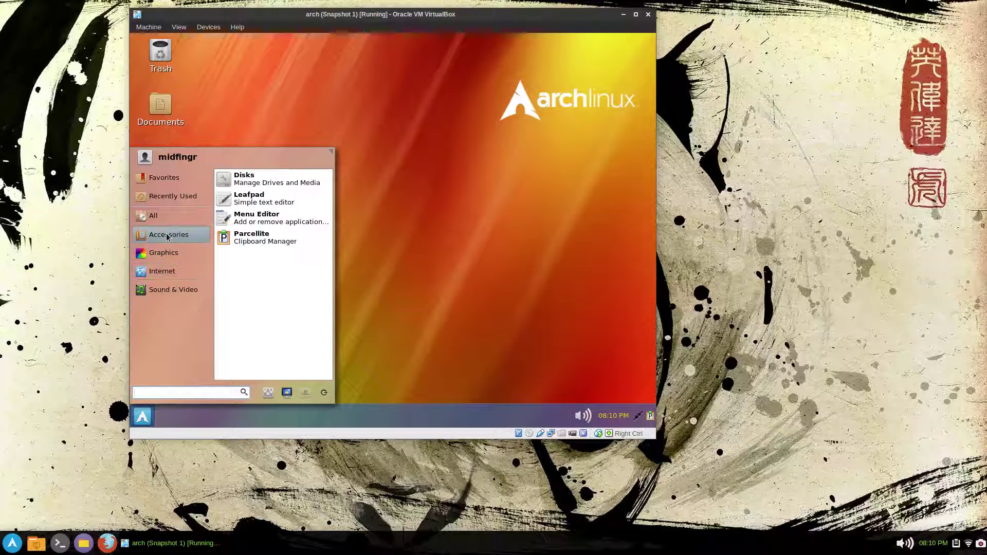
left_click(467, 261)
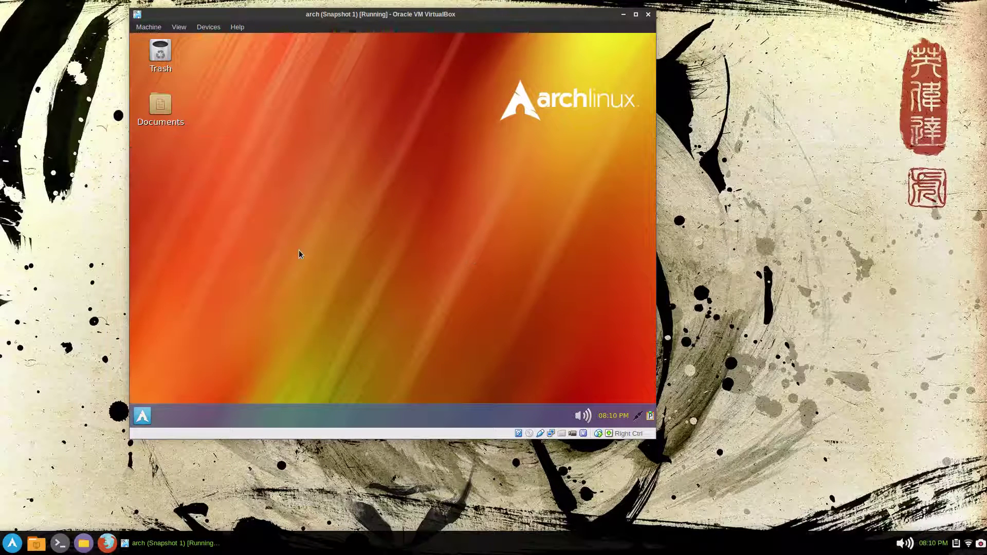